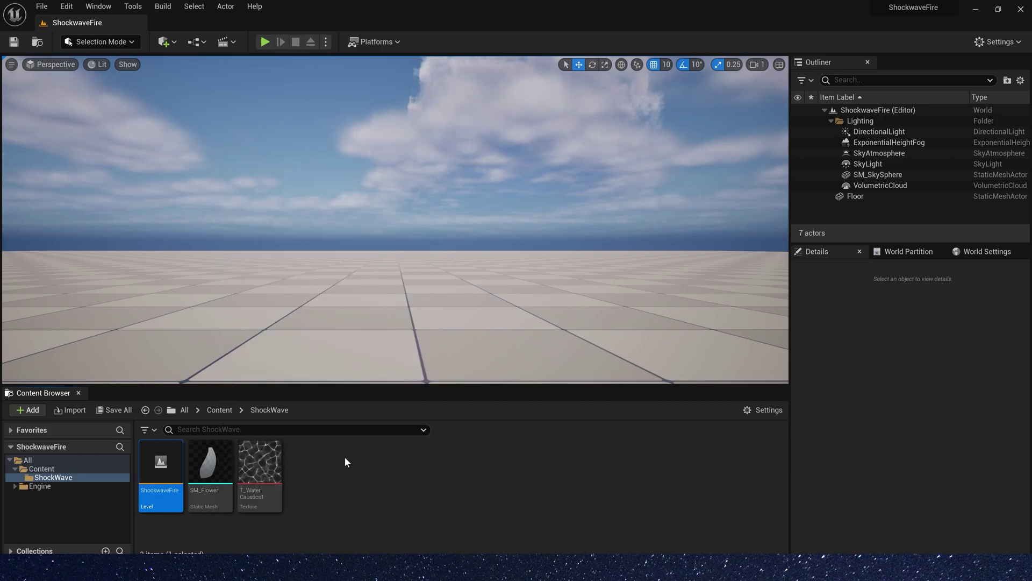
# Step: Inspect the SM_Flower static mesh and its UV layout, and view the T_WaterCaustics1 texture
pyautogui.click(225, 474)
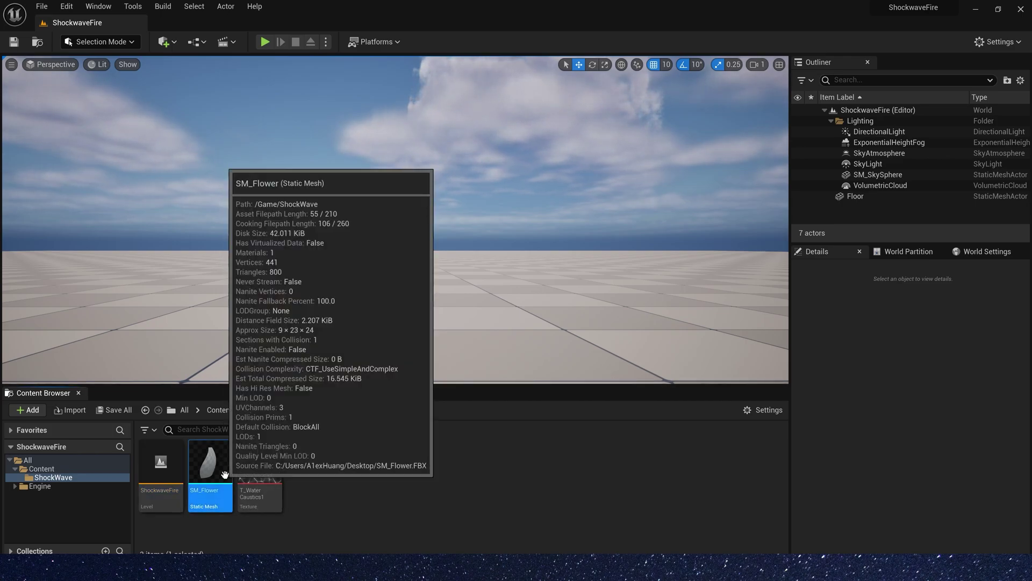
pyautogui.doubleClick(225, 475)
pyautogui.scroll(6, 444, 294)
pyautogui.keyDown('alt'); pyautogui.moveTo(426, 306); pyautogui.dragTo(269, 318); pyautogui.keyUp('alt')
pyautogui.click(239, 42)
pyautogui.click(252, 75)
pyautogui.scroll(-10, 436, 245)
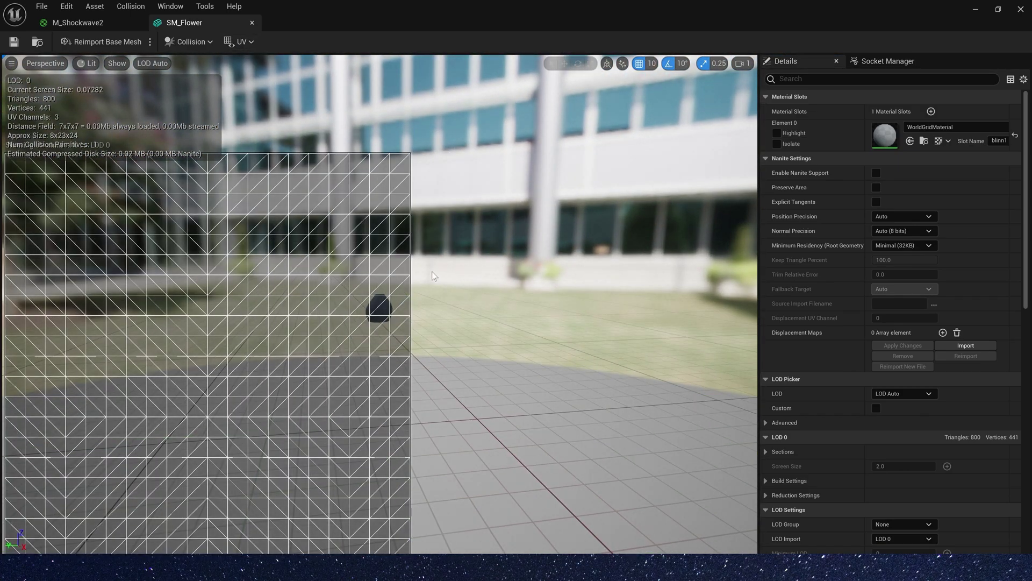
pyautogui.scroll(5, 432, 274)
pyautogui.moveTo(432, 283)
pyautogui.keyDown('alt'); pyautogui.mouseDown()
pyautogui.moveTo(432, 215)
pyautogui.moveTo(432, 264)
pyautogui.mouseUp(); pyautogui.keyUp('alt')
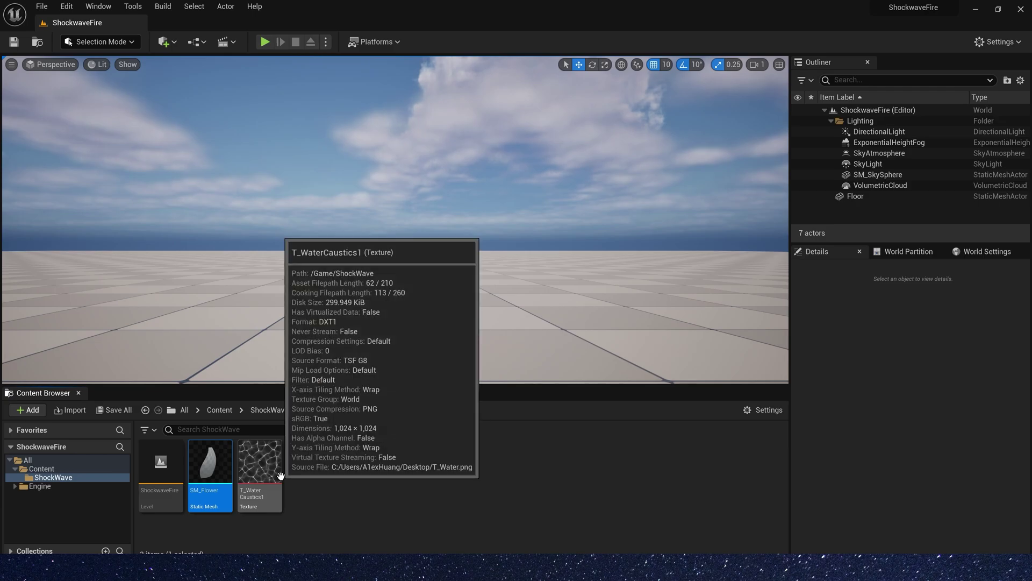
pyautogui.doubleClick(280, 476)
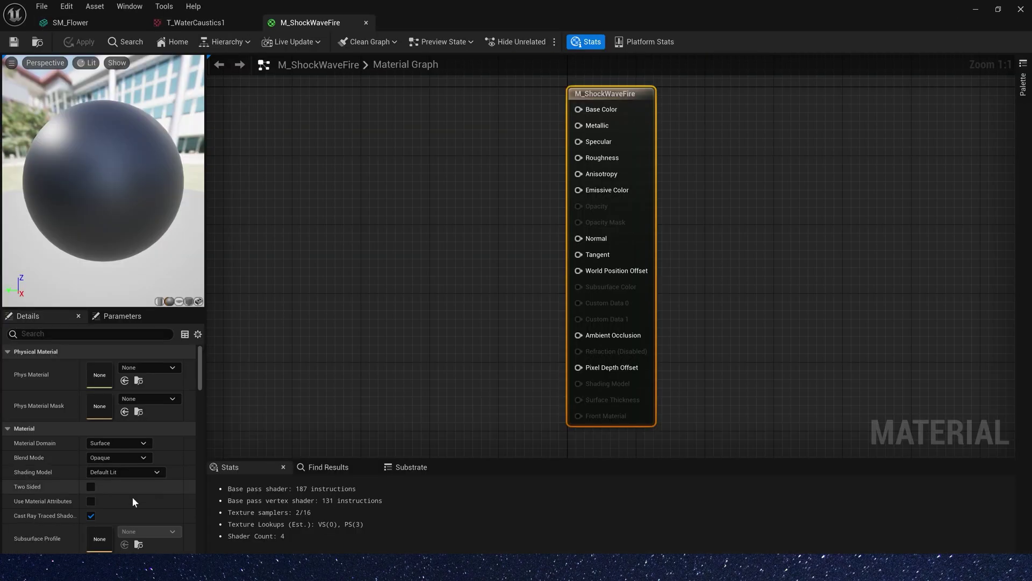
# Step: Set the M_ShockWaveFire material to Translucent blend mode, Unlit shading model and two-sided
pyautogui.click(110, 457)
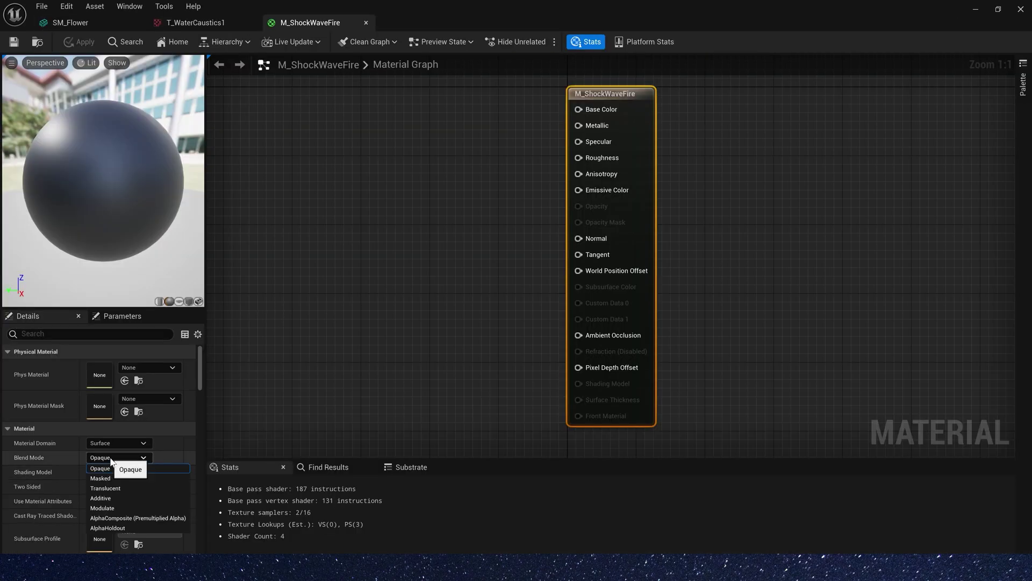
pyautogui.click(131, 488)
pyautogui.click(122, 472)
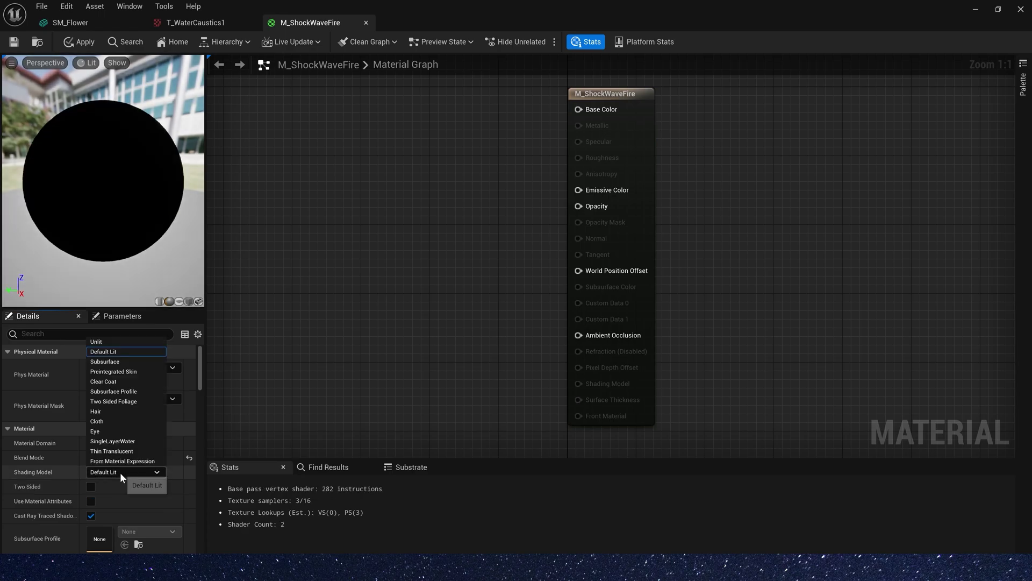
pyautogui.click(125, 348)
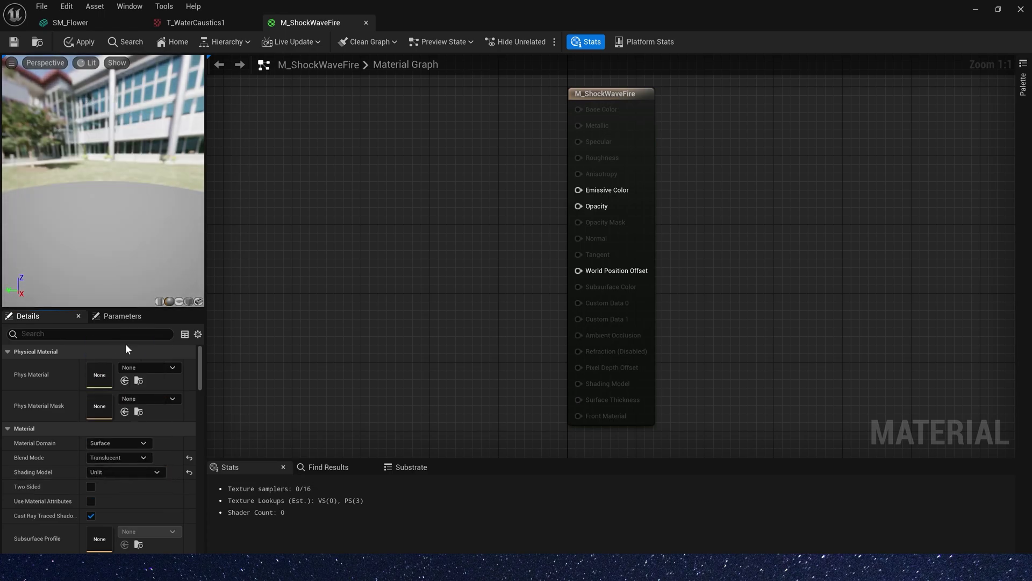
pyautogui.click(91, 487)
# Step: Add a Texture Sample node to the material graph and assign the T_WaterCaustics1 texture to it
pyautogui.click(329, 169)
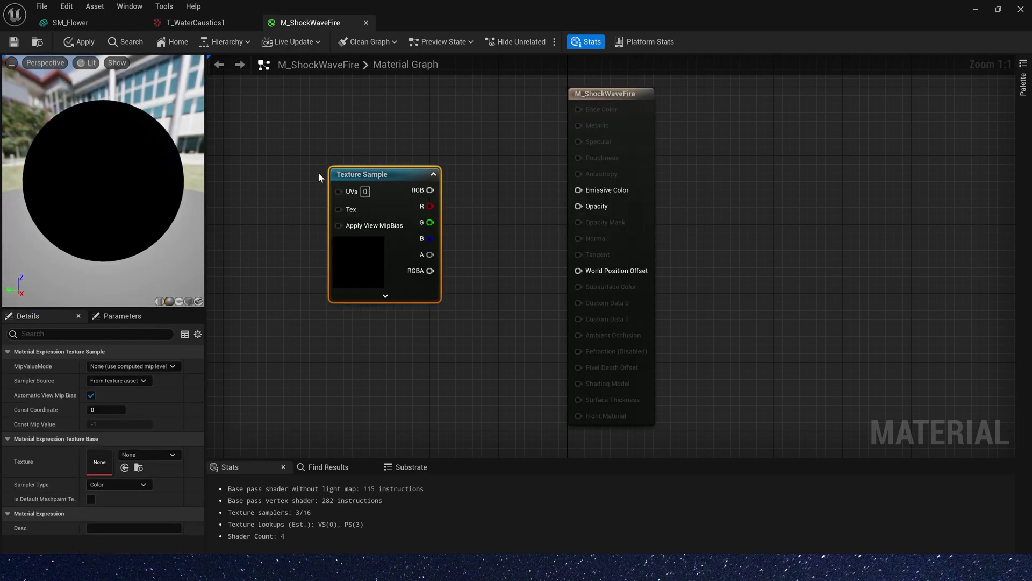
pyautogui.click(197, 24)
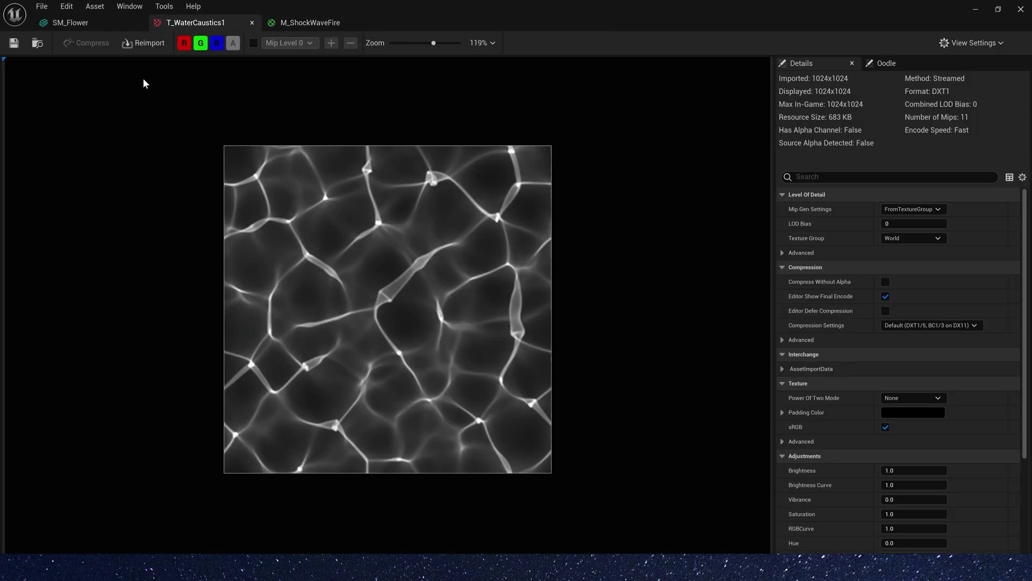
pyautogui.click(307, 24)
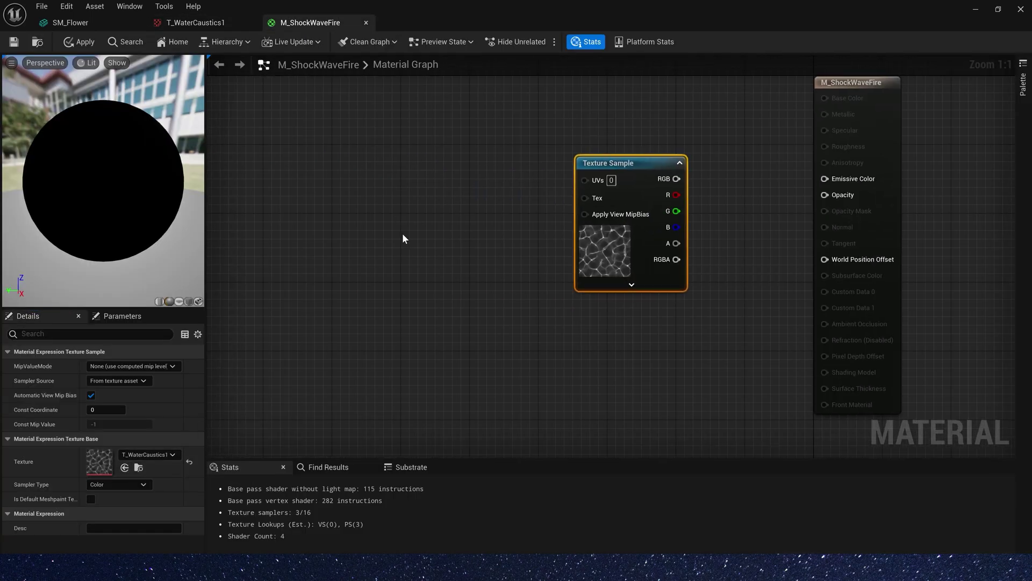
# Step: Add a TexCoord feeding a Panner with Y speed 0.15, and place Time and Multiply nodes below them
pyautogui.moveTo(399, 210); pyautogui.dragTo(523, 239, button='right')
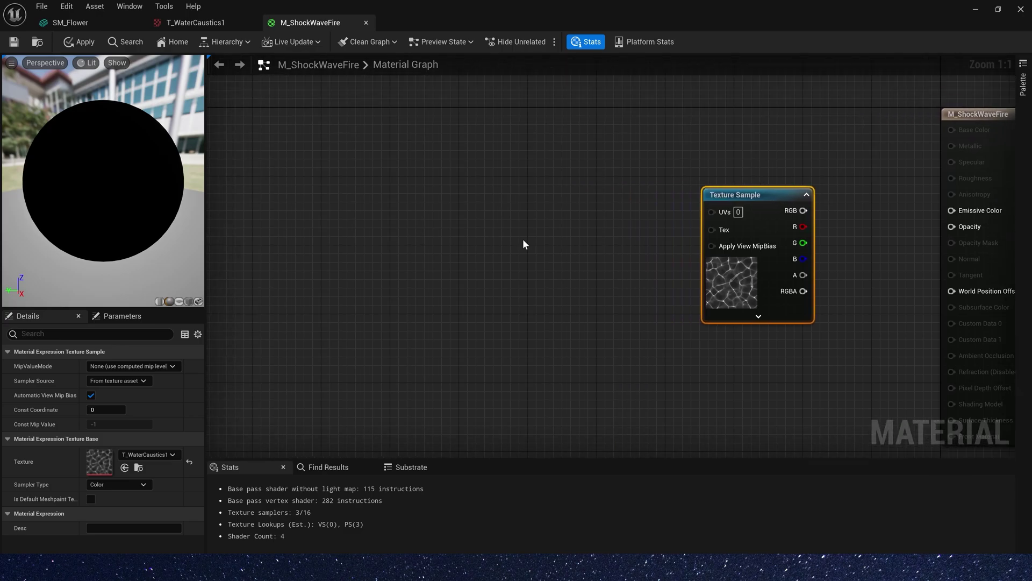
pyautogui.click(382, 185)
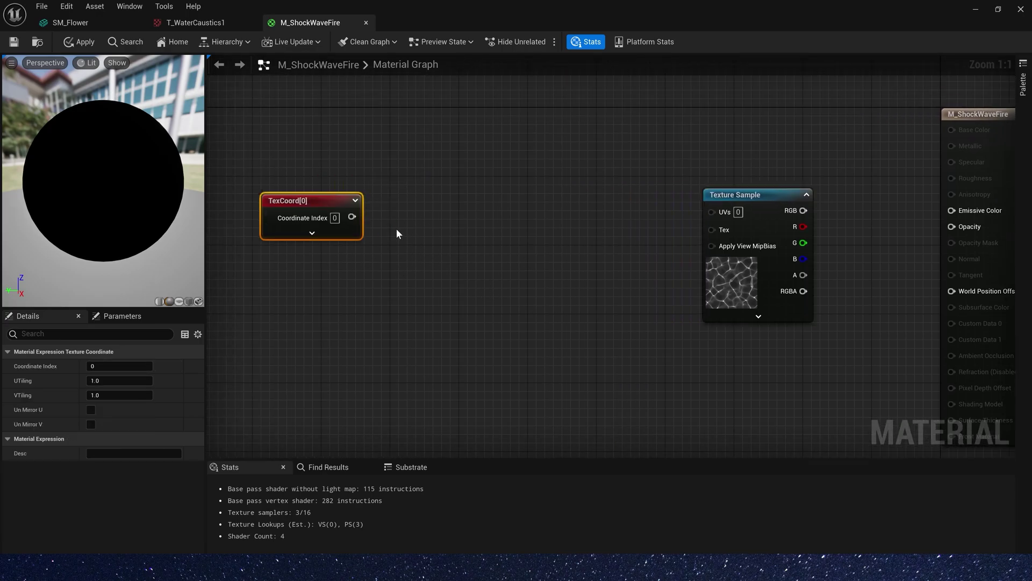
pyautogui.click(407, 213)
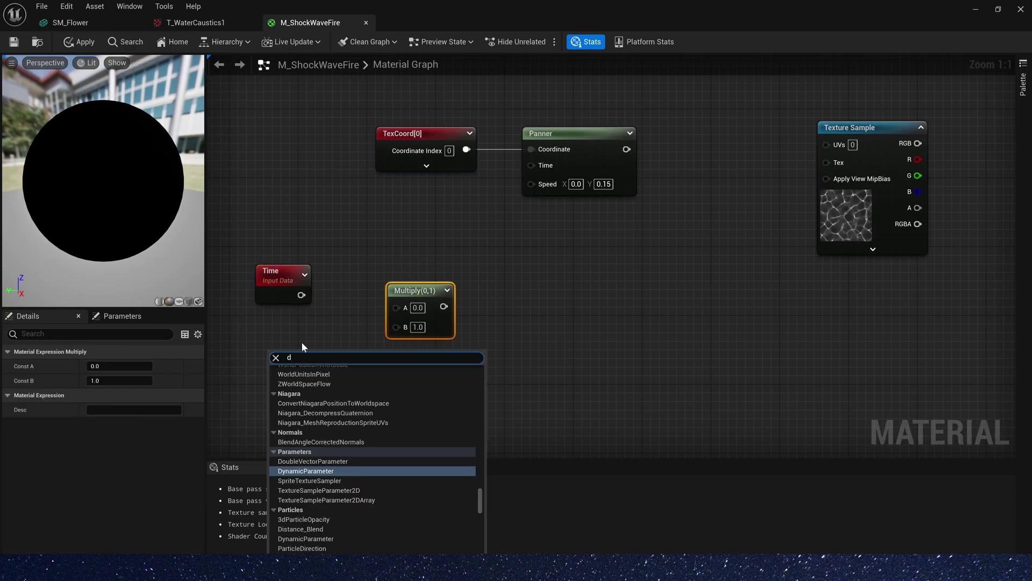
# Step: Add a Dynamic Parameter node and name its first parameter Speed
pyautogui.press('Return')
pyautogui.click(8, 366)
pyautogui.click(94, 380)
pyautogui.write('Speed')
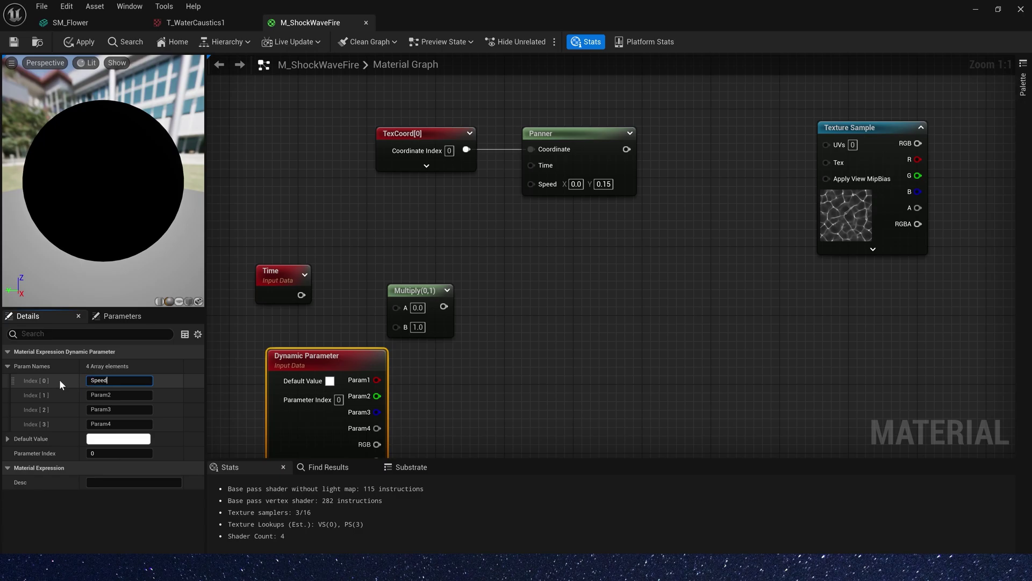
pyautogui.press('Return')
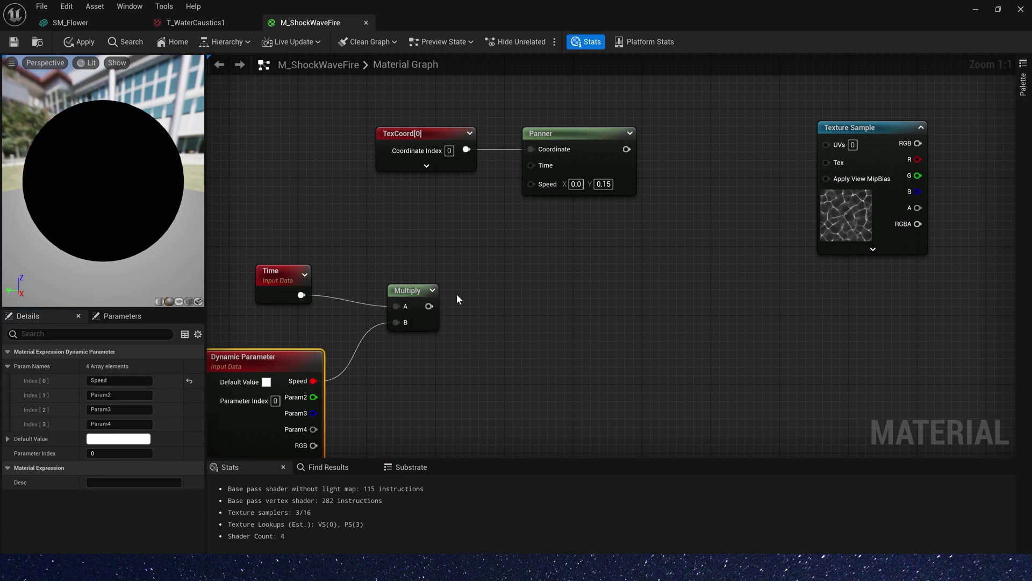
# Step: Multiply Time by the Speed parameter and feed the result into the Panner's Time input
pyautogui.click(457, 294)
pyautogui.moveTo(429, 306); pyautogui.dragTo(532, 165)
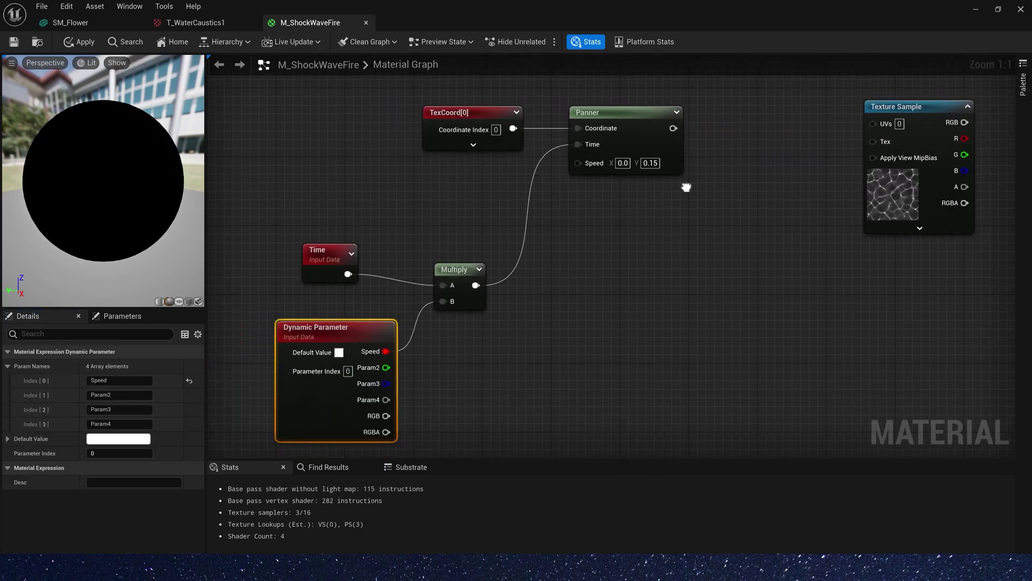
# Step: Place a second Texture Sample driven by the Panner and set its texture to T_Water_LF_N
pyautogui.moveTo(546, 185); pyautogui.dragTo(518, 188)
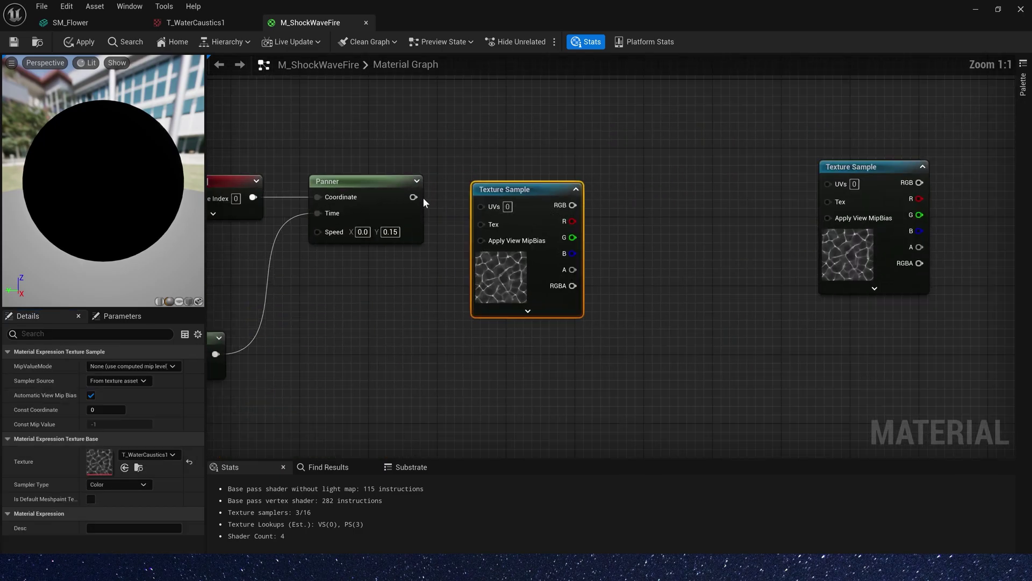
pyautogui.moveTo(413, 197); pyautogui.dragTo(481, 207)
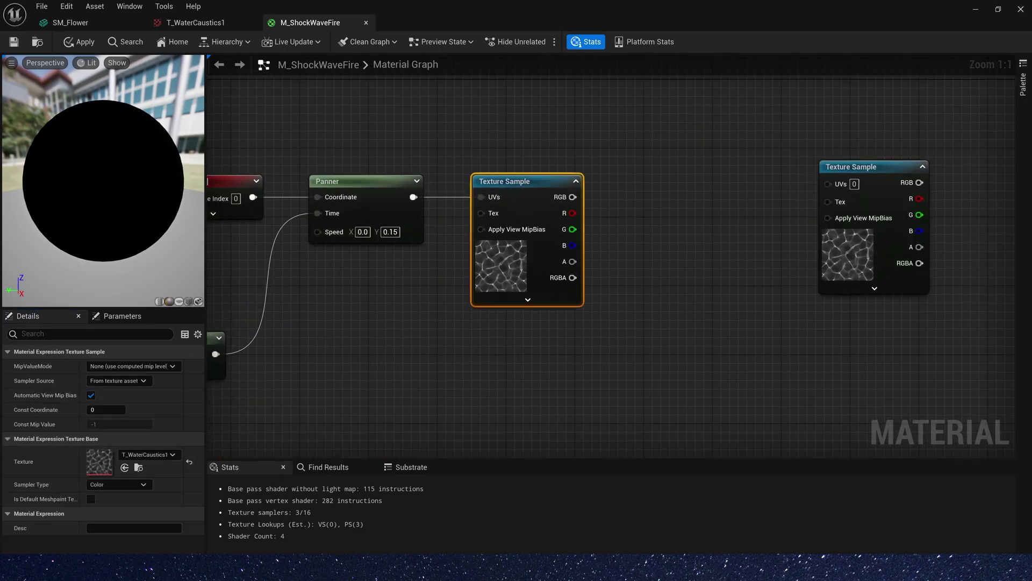
pyautogui.click(157, 454)
pyautogui.write('water_')
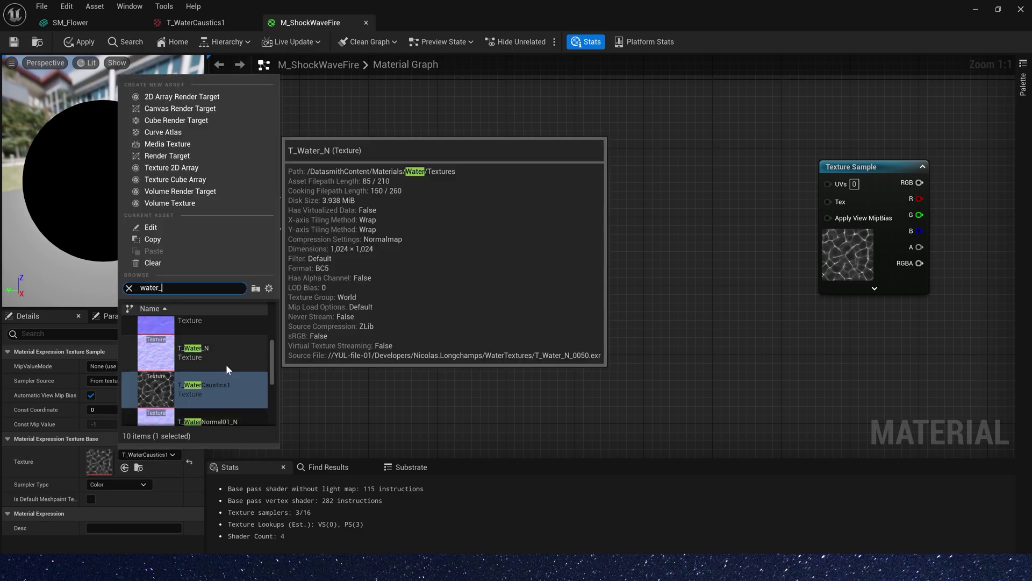
pyautogui.scroll(1, 225, 363)
pyautogui.click(223, 350)
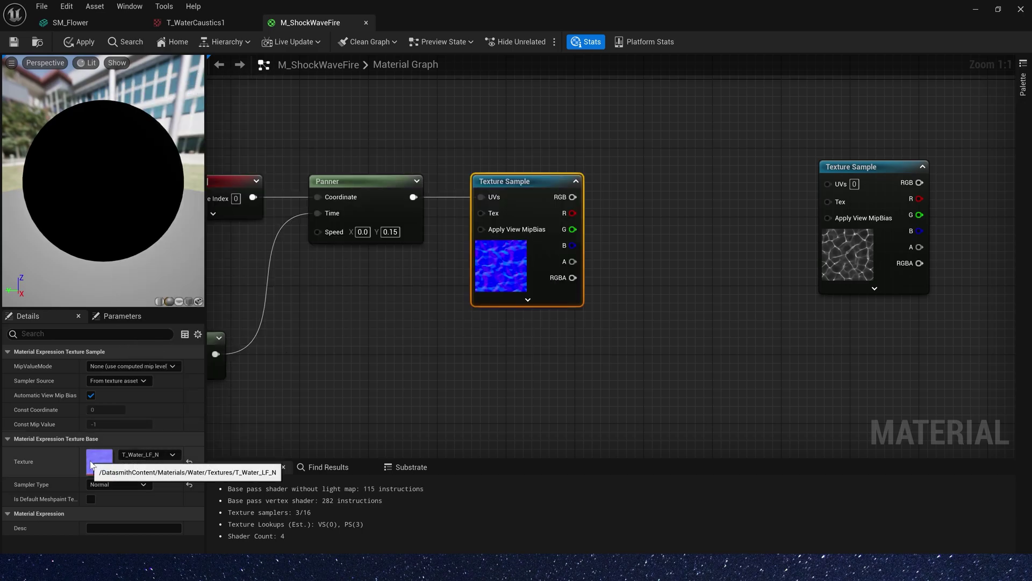
# Step: Add an R G component mask to the RGB output of the water normal Texture Sample
pyautogui.moveTo(573, 197); pyautogui.dragTo(594, 198)
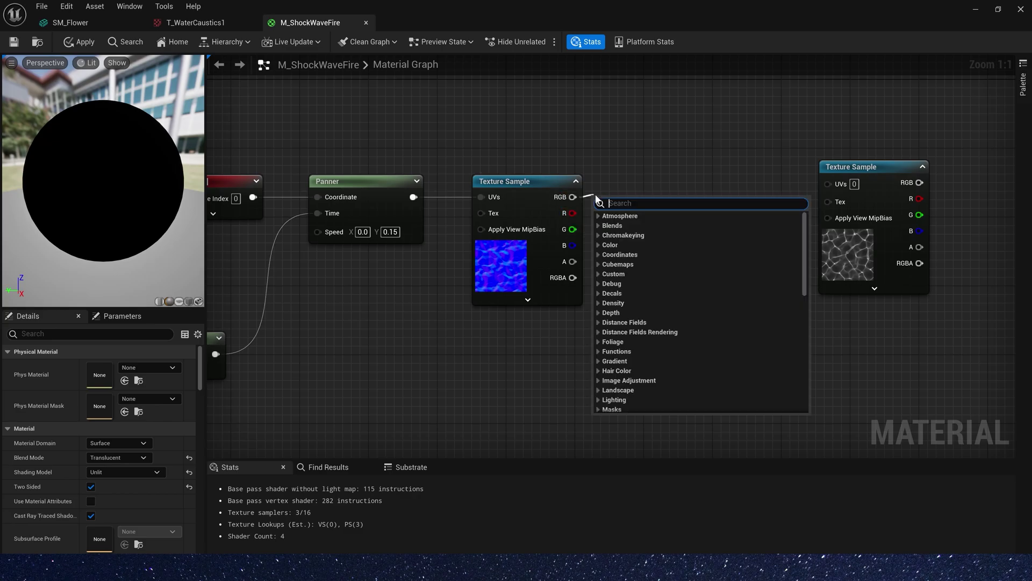
pyautogui.write('mask')
pyautogui.press('Return')
pyautogui.moveTo(660, 150); pyautogui.dragTo(620, 155, button='right')
pyautogui.moveTo(620, 154); pyautogui.dragTo(444, 159, button='right')
pyautogui.moveTo(637, 176); pyautogui.dragTo(694, 174)
# Step: Add a Multiply node after the mask and set its constant B to 0.2
pyautogui.click(479, 201)
pyautogui.press('m')
pyautogui.click(479, 202)
pyautogui.moveTo(440, 207); pyautogui.dragTo(488, 226)
pyautogui.click(103, 381)
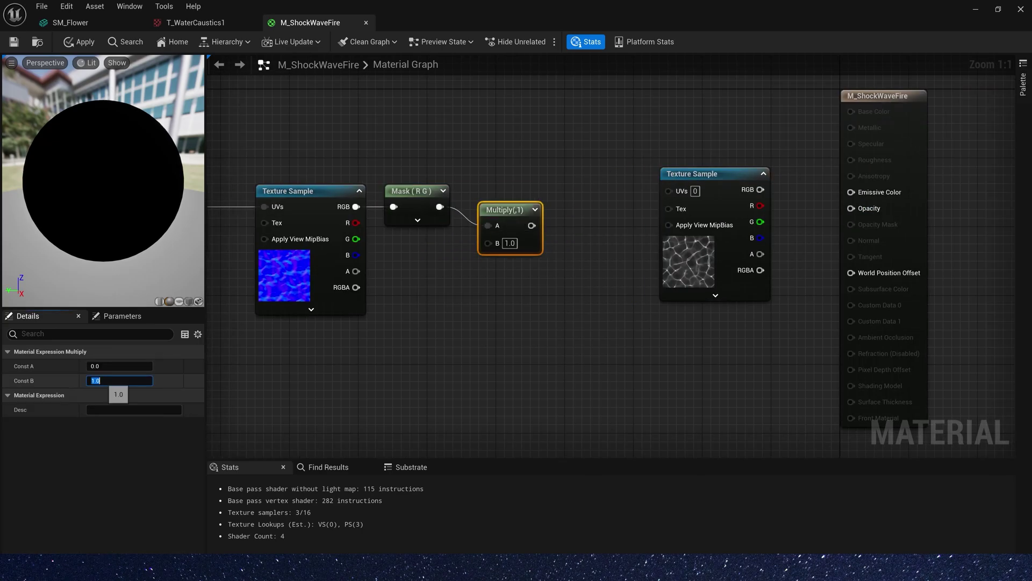
pyautogui.click(500, 154)
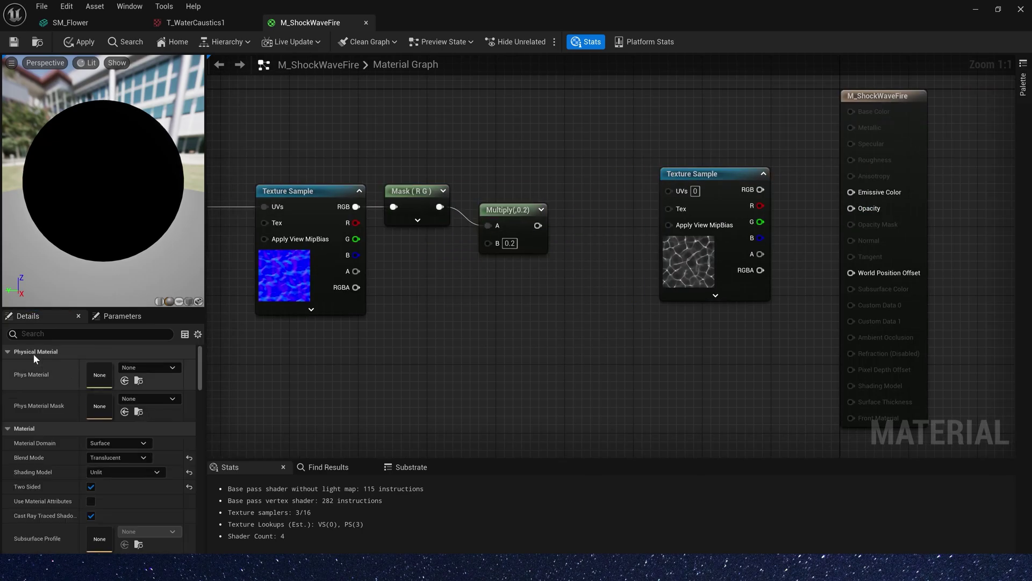
# Step: Add an Add node after the 0.2 Multiply, and place a copied TexCoord and Panner with another Add node below
pyautogui.click(574, 232)
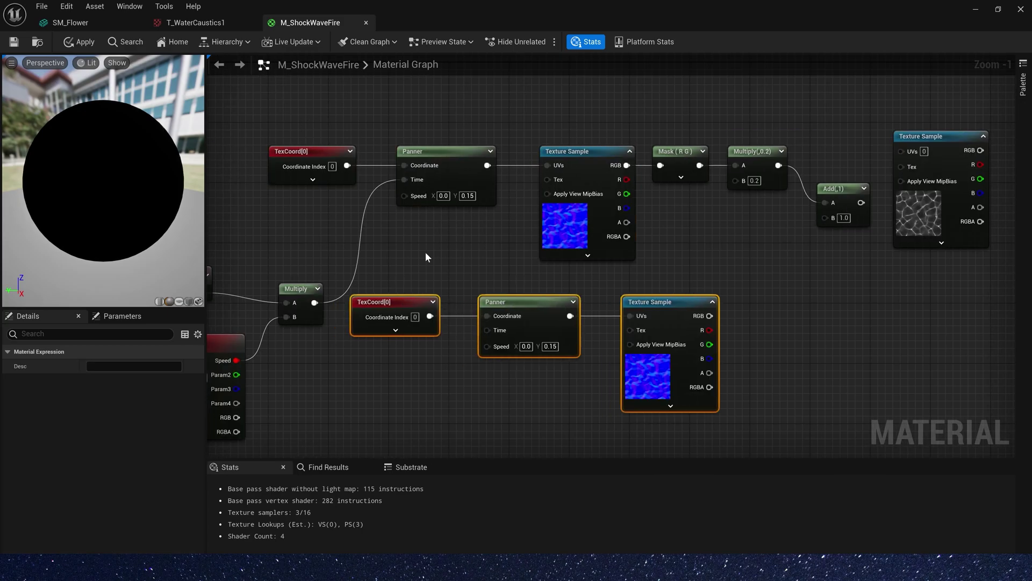
pyautogui.click(425, 257)
pyautogui.click(689, 304)
pyautogui.press('Delete')
pyautogui.click(624, 303)
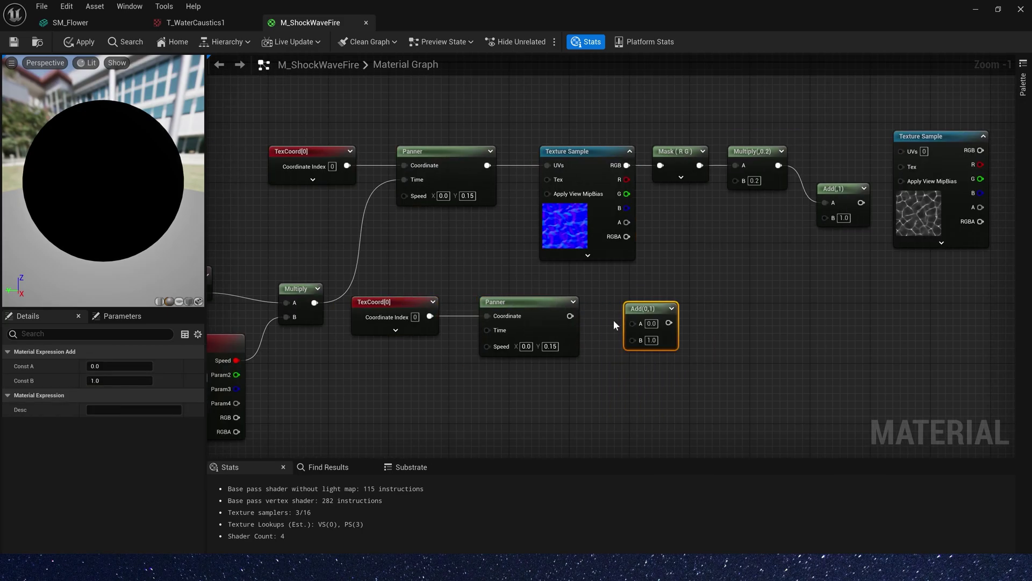
# Step: Copy the Dynamic Parameter node, name its second parameter Offset, and add that output to the lower Panner's result
pyautogui.click(512, 290)
pyautogui.moveTo(511, 289); pyautogui.dragTo(579, 185, button='right')
pyautogui.click(274, 237)
pyautogui.hotkey('ctrl', 'c')
pyautogui.hotkey('ctrl', 'v')
pyautogui.moveTo(114, 395); pyautogui.dragTo(69, 394)
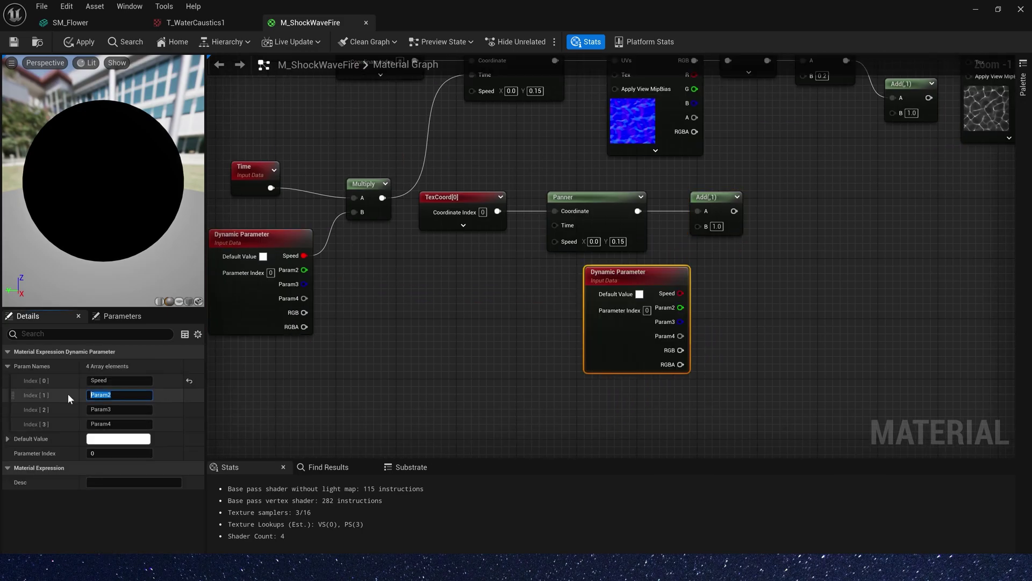
pyautogui.write('Offset')
pyautogui.press('Return')
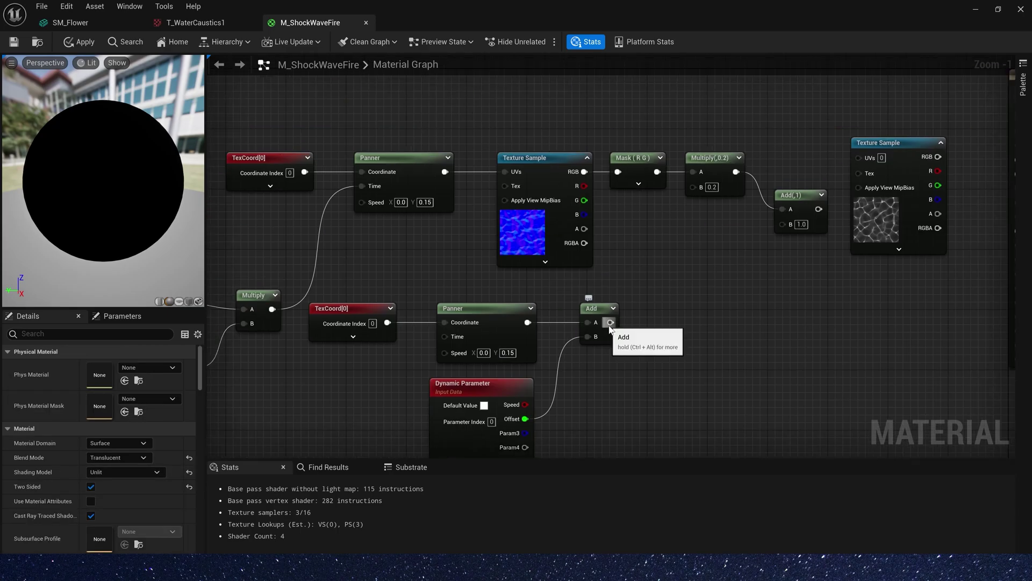
# Step: Connect the lower Add's output to the B input of the Add after the 0.2 Multiply and align the nodes
pyautogui.moveTo(610, 323); pyautogui.dragTo(783, 224)
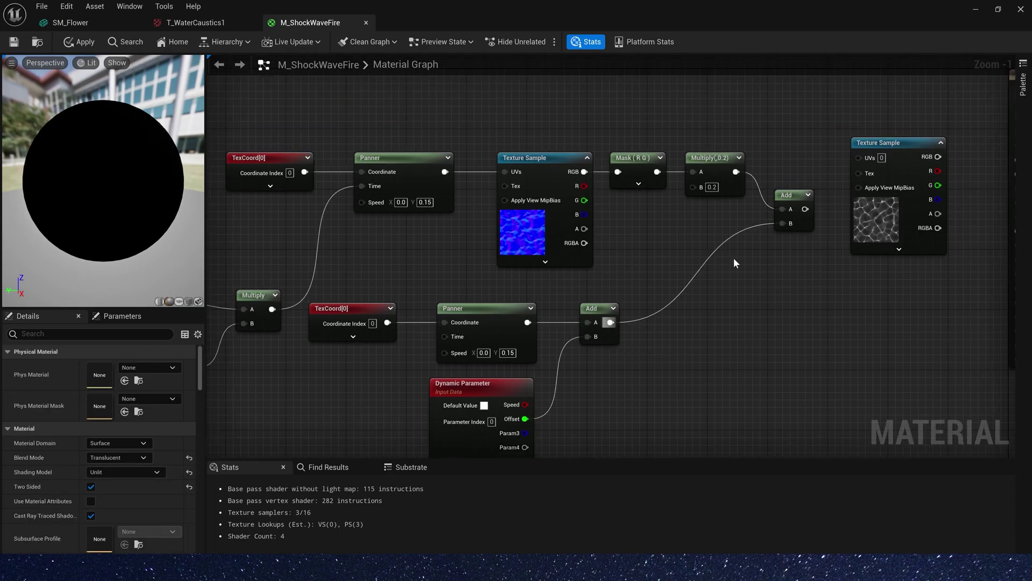
pyautogui.scroll(-4, 666, 240)
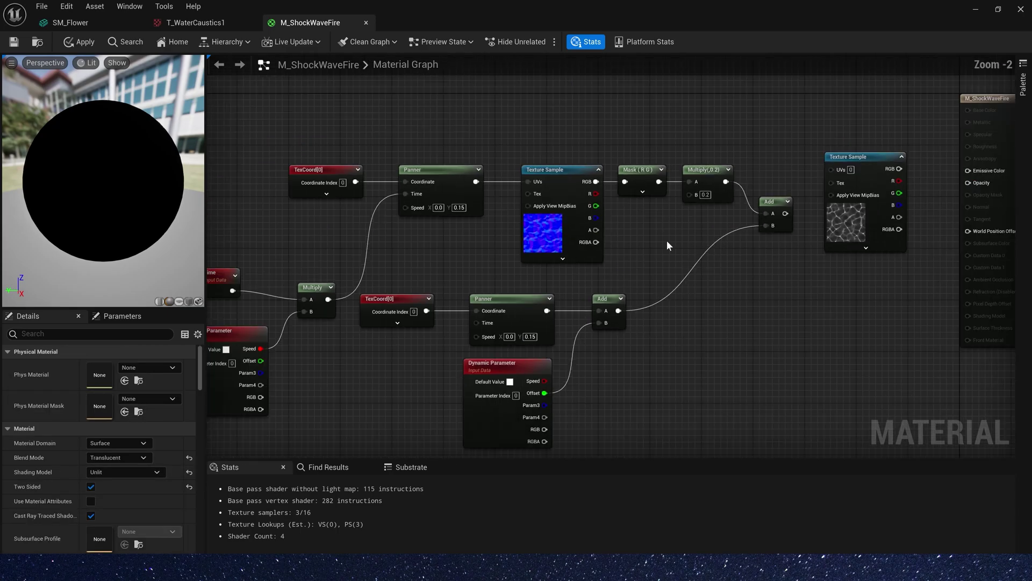
pyautogui.moveTo(824, 144); pyautogui.dragTo(399, 352)
pyautogui.moveTo(692, 258); pyautogui.dragTo(490, 245)
pyautogui.click(774, 156)
pyautogui.scroll(3, 774, 150)
pyautogui.moveTo(510, 194); pyautogui.dragTo(515, 163)
# Step: Feed the upper Add into a ScaleUVsByCenter node with a constant of 2 as its texture scale
pyautogui.moveTo(529, 175); pyautogui.dragTo(575, 175)
pyautogui.write('scale')
pyautogui.press('Return')
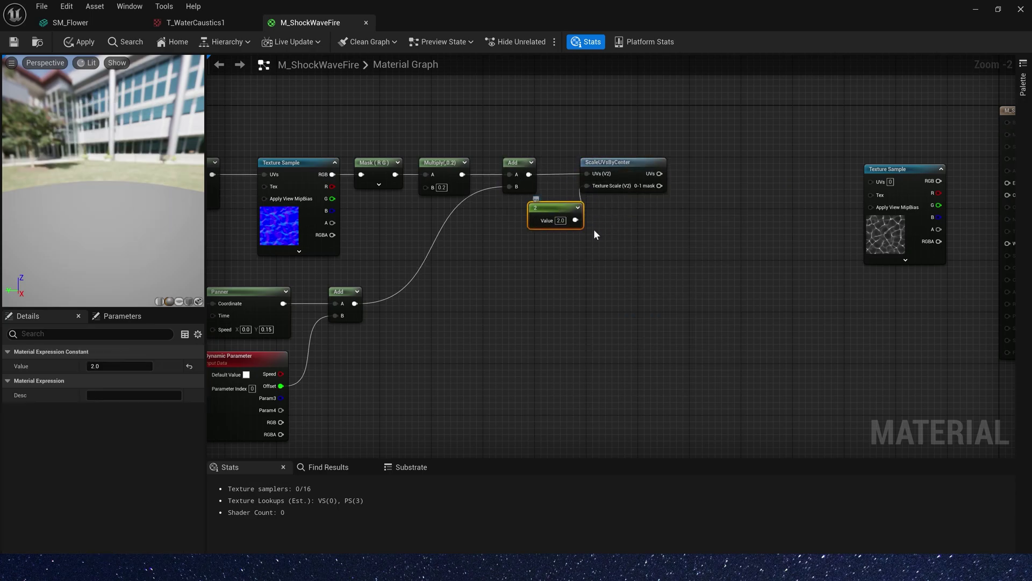
# Step: Connect the scaled UVs to the caustics Texture Sample and start previewing that node
pyautogui.moveTo(895, 169); pyautogui.dragTo(744, 166)
pyautogui.moveTo(744, 167); pyautogui.dragTo(659, 164, button='right')
pyautogui.rightClick(680, 164)
pyautogui.click(692, 214)
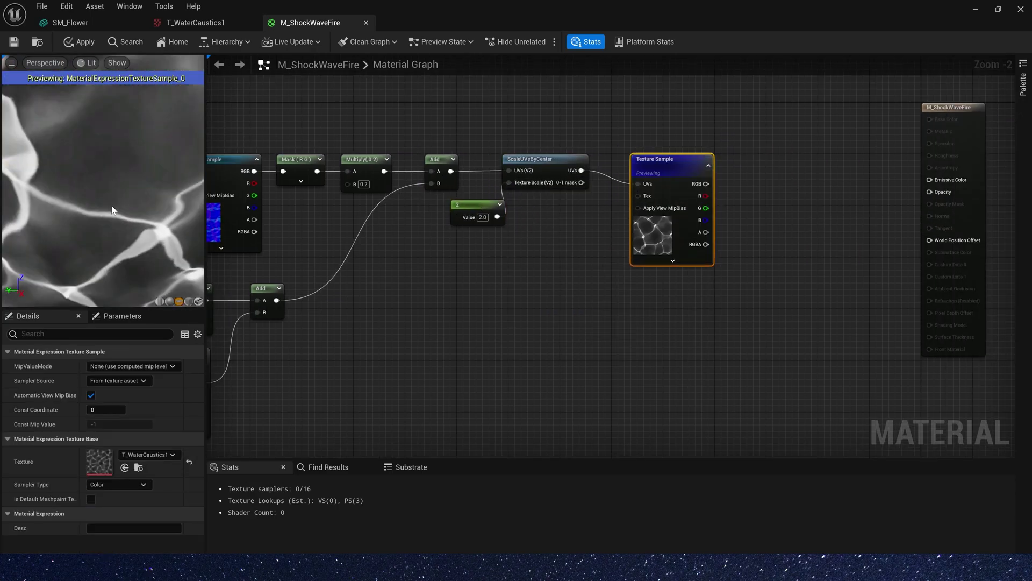
# Step: Turn on live updating for the material so the previewed caustics texture animates
pyautogui.click(291, 42)
pyautogui.click(304, 72)
pyautogui.scroll(-5, 150, 134)
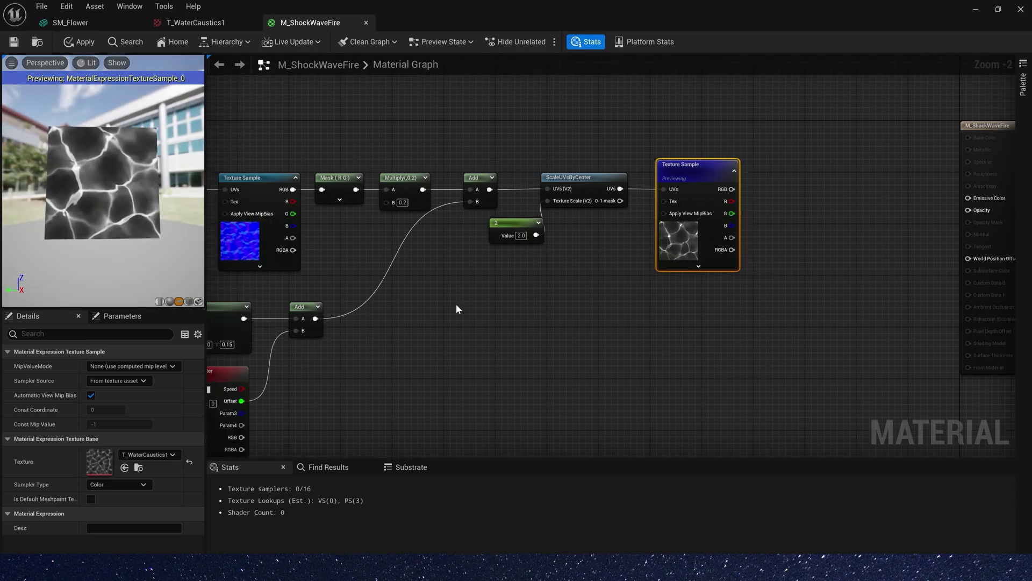
# Step: Set the lower Panner's Y speed to 0.05
pyautogui.click(457, 307)
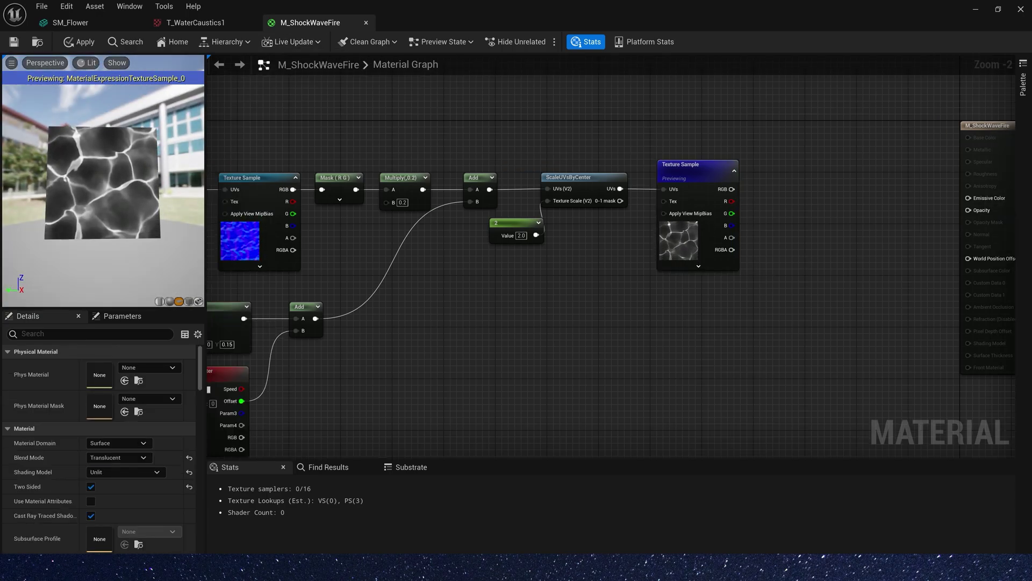
pyautogui.moveTo(297, 340); pyautogui.dragTo(457, 265, button='right')
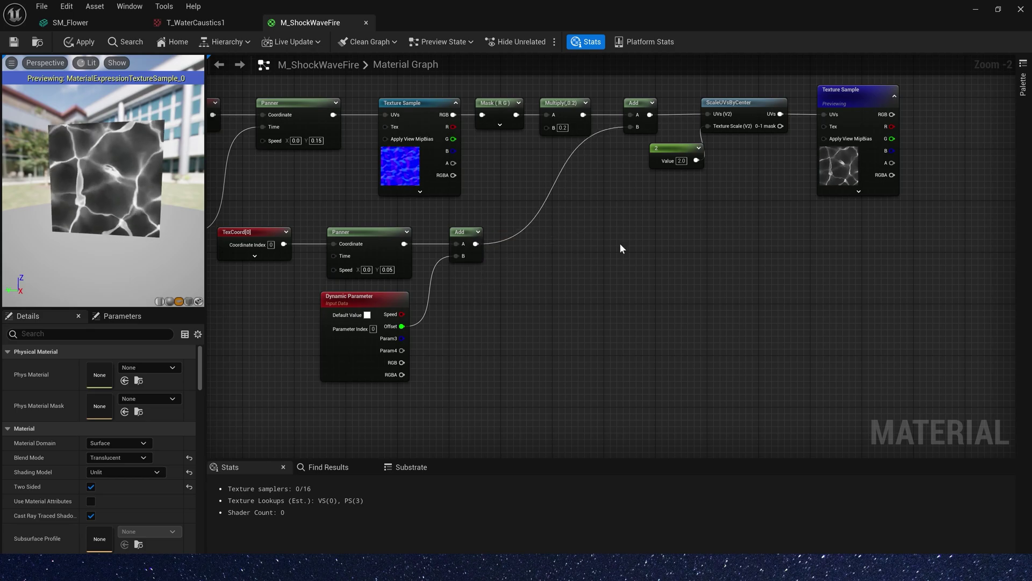
# Step: Paste a copy of the caustics Texture Sample below the original and feed its UVs from the upper Add
pyautogui.moveTo(765, 228); pyautogui.dragTo(597, 229, button='right')
pyautogui.hotkey('ctrl', 'v')
pyautogui.moveTo(482, 114); pyautogui.dragTo(645, 274)
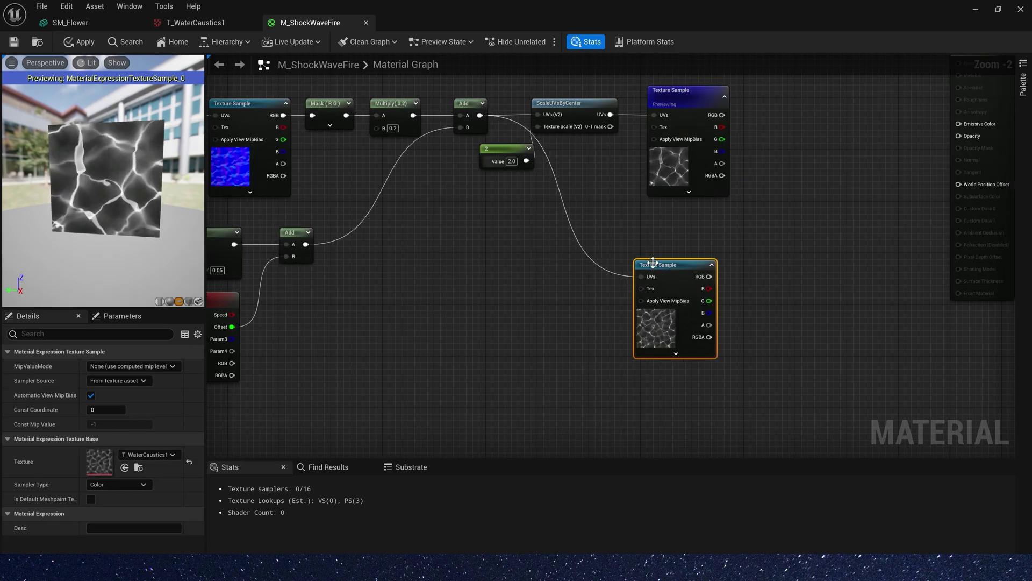
# Step: Move the copied caustics Texture Sample above the original and shift the whole node network away from the material output
pyautogui.moveTo(606, 228); pyautogui.dragTo(548, 277, button='right')
pyautogui.moveTo(626, 313); pyautogui.dragTo(642, 83)
pyautogui.scroll(-3, 537, 161)
pyautogui.moveTo(404, 156); pyautogui.dragTo(473, 145, button='right')
pyautogui.moveTo(301, 126); pyautogui.dragTo(755, 358)
pyautogui.moveTo(723, 203); pyautogui.dragTo(585, 237)
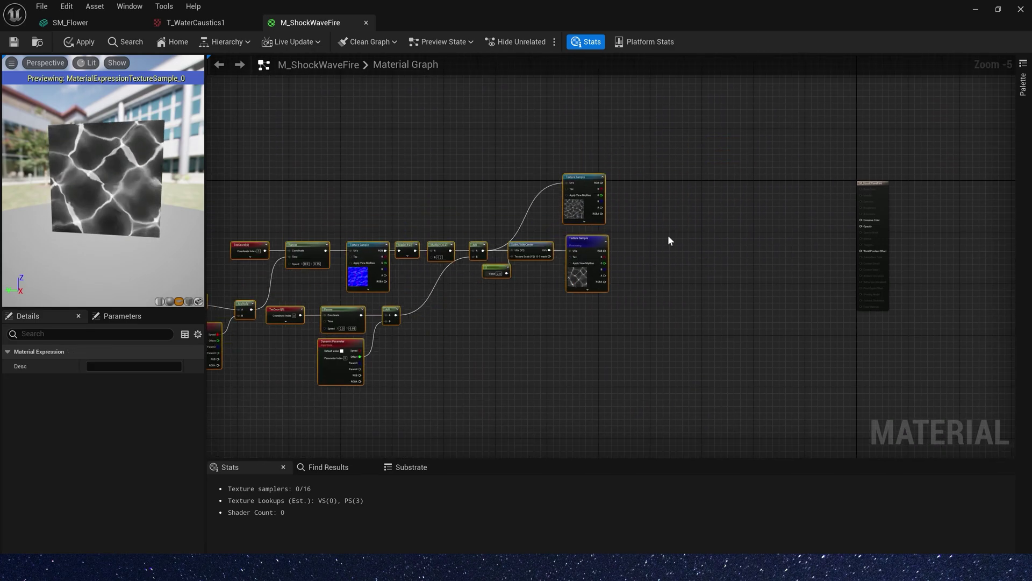
# Step: Add two Power nodes fed by the red channels of the upper and lower caustics Texture Samples
pyautogui.scroll(3, 669, 237)
pyautogui.press('e')
pyautogui.click(500, 175)
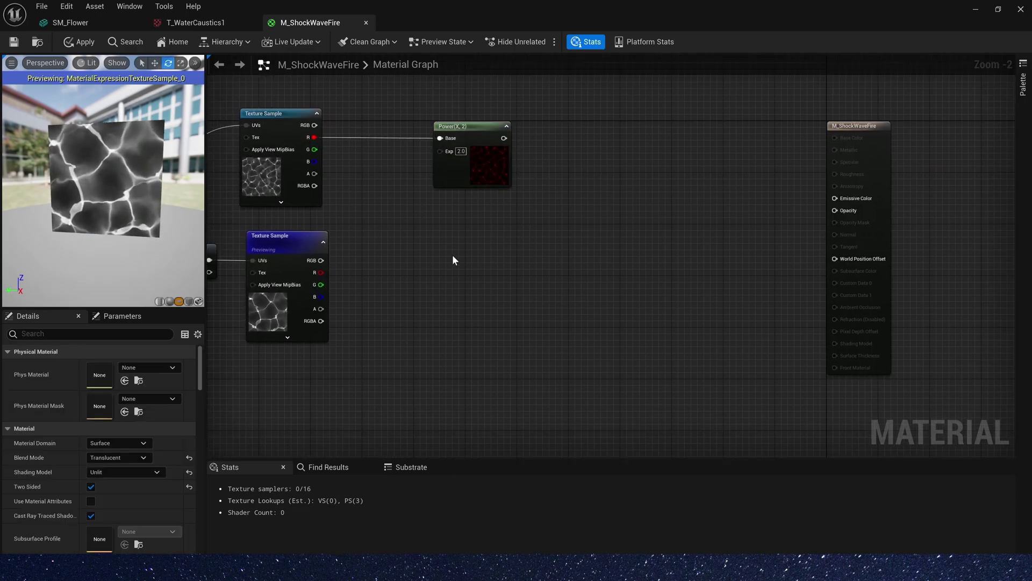
pyautogui.click(484, 255)
pyautogui.click(424, 224)
# Step: Add one Constant set to 1.2 and connect it to the exponents of both Power nodes
pyautogui.press('1')
pyautogui.click(379, 199)
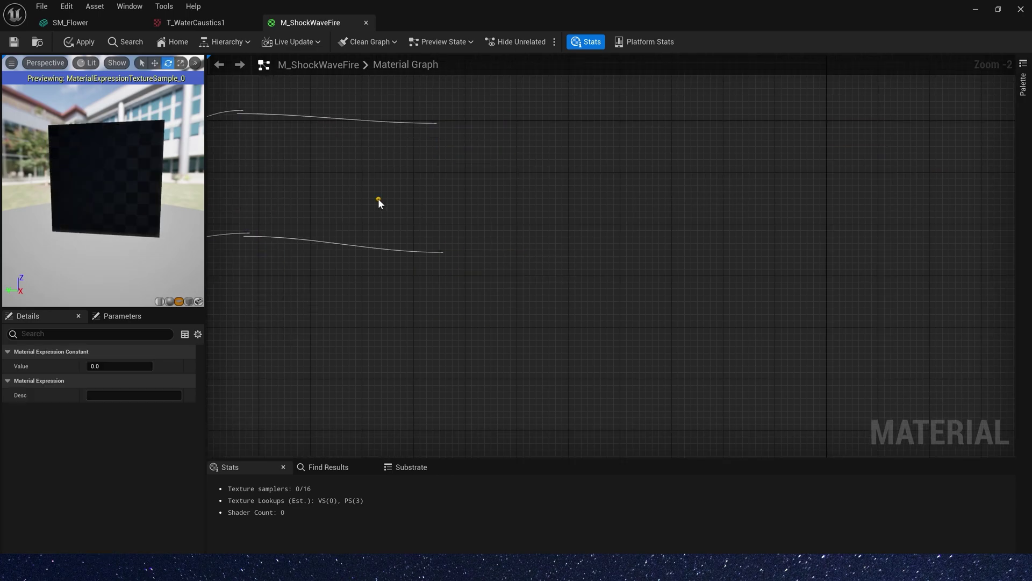
pyautogui.moveTo(426, 217); pyautogui.dragTo(441, 151)
pyautogui.moveTo(426, 217); pyautogui.dragTo(450, 279)
pyautogui.click(411, 217)
pyautogui.write('1.5')
pyautogui.press('Return')
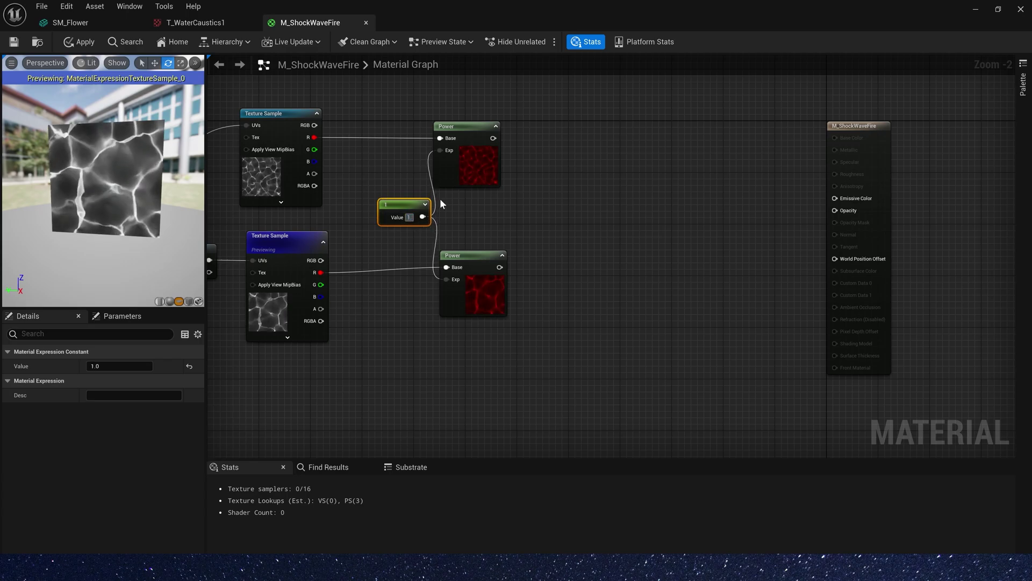
pyautogui.click(412, 217)
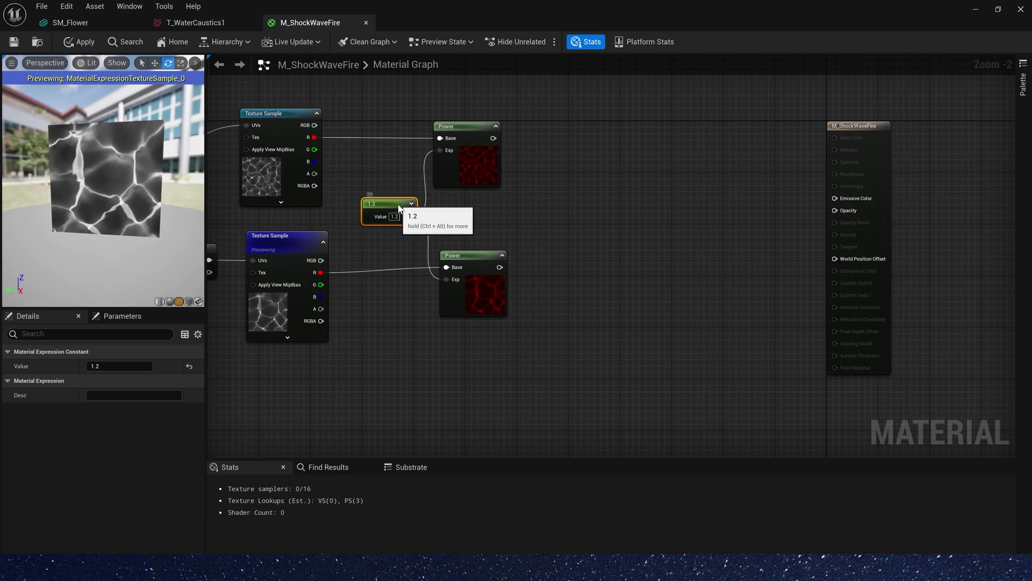
pyautogui.click(536, 225)
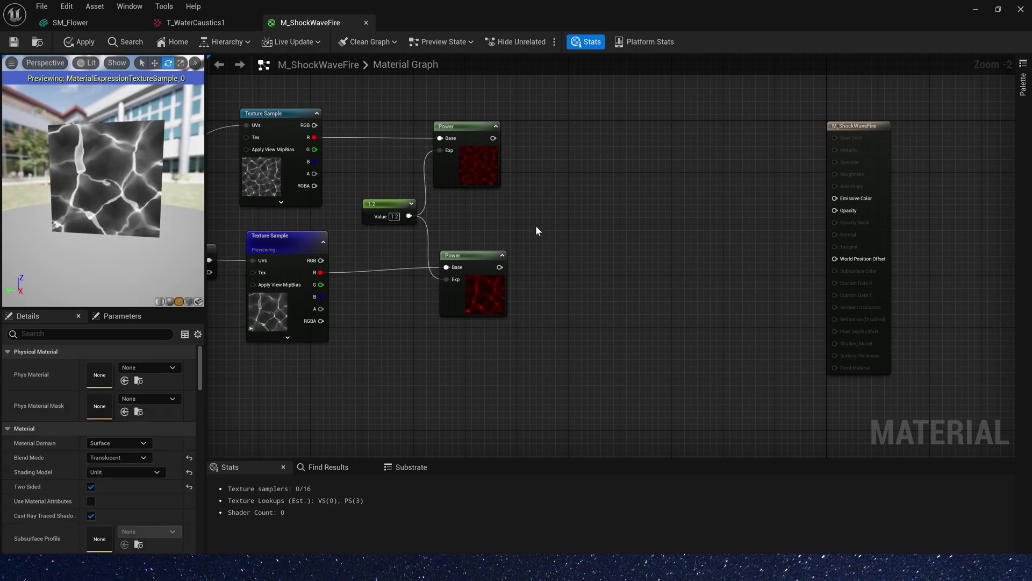
# Step: Multiply the upper Power node's result by 0.5 and expand the new node's preview
pyautogui.press('m')
pyautogui.click(530, 125)
pyautogui.moveTo(493, 138); pyautogui.dragTo(555, 126)
pyautogui.click(560, 152)
pyautogui.write('0.5')
pyautogui.press('Return')
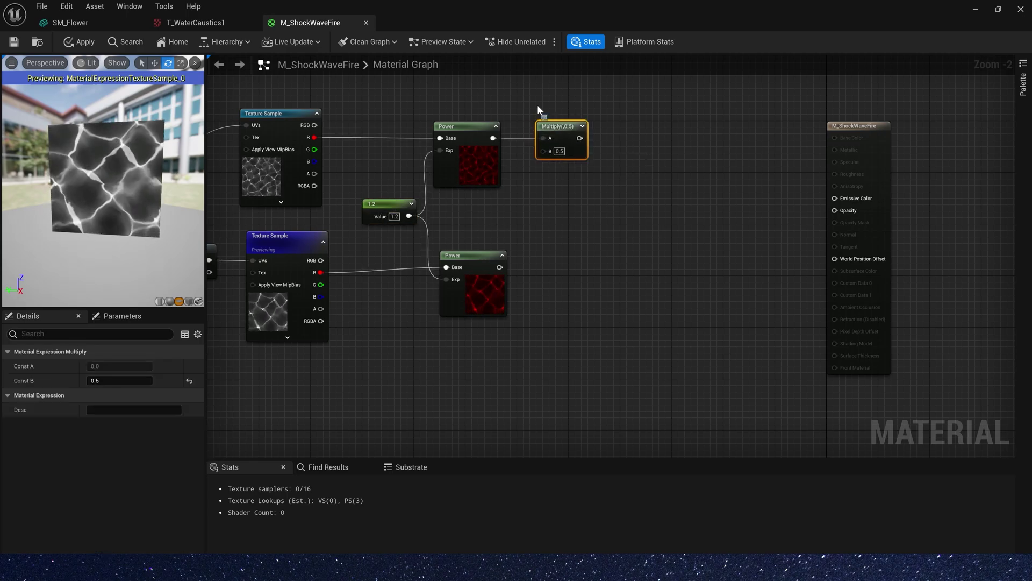
pyautogui.click(584, 126)
# Step: Combine the 0.5 Multiply and the lower Power in an Add node and start previewing it
pyautogui.press('a')
pyautogui.click(628, 209)
pyautogui.moveTo(500, 267); pyautogui.dragTo(644, 239)
pyautogui.moveTo(602, 139); pyautogui.dragTo(645, 224)
pyautogui.click(671, 210)
pyautogui.rightClick(672, 216)
pyautogui.click(693, 234)
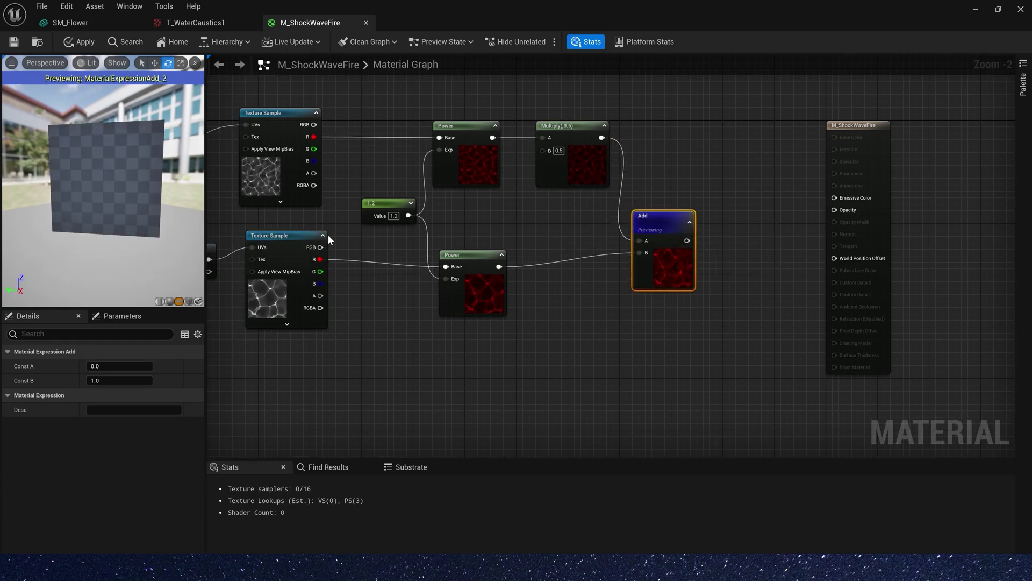
pyautogui.scroll(3, 117, 187)
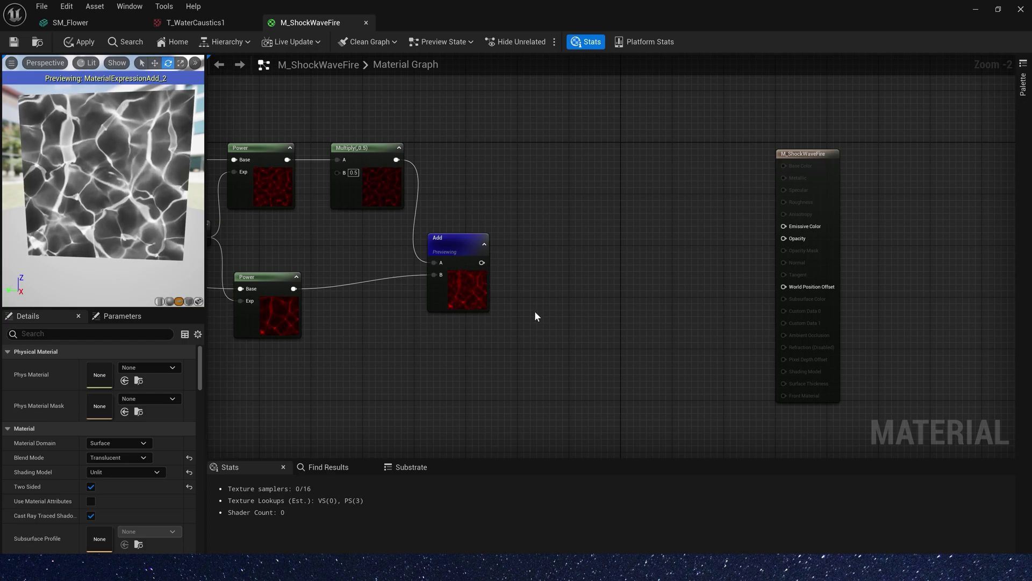
# Step: Create a Multiply node after the Add and connect the Add's output to its A input
pyautogui.press('m')
pyautogui.click(569, 263)
pyautogui.moveTo(574, 283); pyautogui.dragTo(482, 262)
pyautogui.moveTo(487, 350); pyautogui.dragTo(540, 267, button='right')
pyautogui.click(440, 267)
# Step: Mask a new texture coordinate to green, pass it through a Power with exponent 2, and connect it to the Multiply's B input
pyautogui.press('u')
pyautogui.click(422, 273)
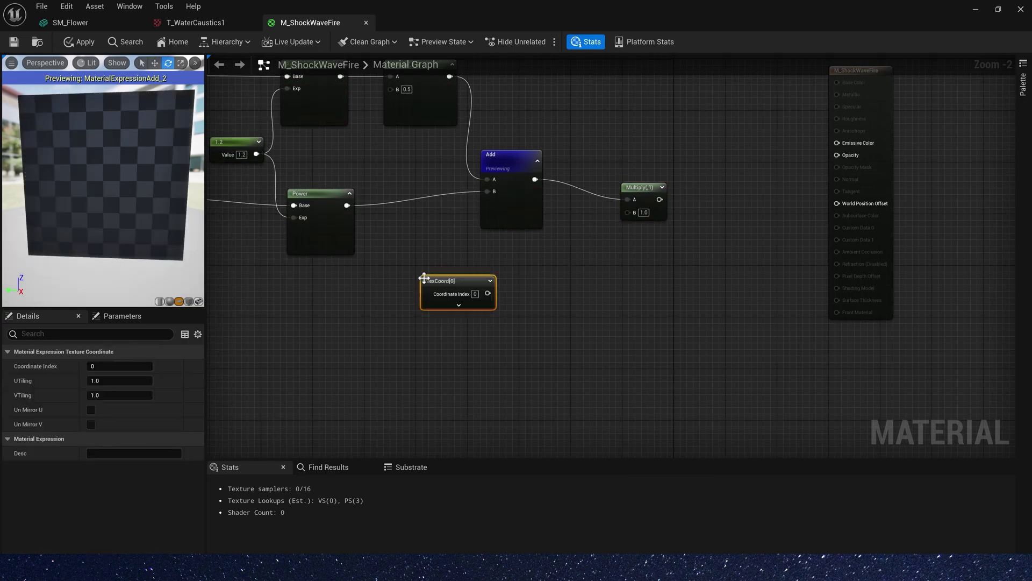
pyautogui.moveTo(487, 293); pyautogui.dragTo(650, 182)
pyautogui.write('mask')
pyautogui.click(583, 327)
pyautogui.click(91, 366)
pyautogui.press('e')
pyautogui.click(609, 282)
pyautogui.click(653, 286)
pyautogui.click(662, 188)
# Step: Move the material output node farther from the network to make room for more nodes
pyautogui.moveTo(719, 176); pyautogui.dragTo(585, 259, button='right')
pyautogui.scroll(-1, 585, 259)
pyautogui.moveTo(731, 169); pyautogui.dragTo(811, 163)
pyautogui.moveTo(658, 232); pyautogui.dragTo(485, 261, button='right')
pyautogui.moveTo(640, 188); pyautogui.dragTo(739, 176)
# Step: Add a Particle Color node and multiply its alpha with the masked caustics result
pyautogui.click(409, 176)
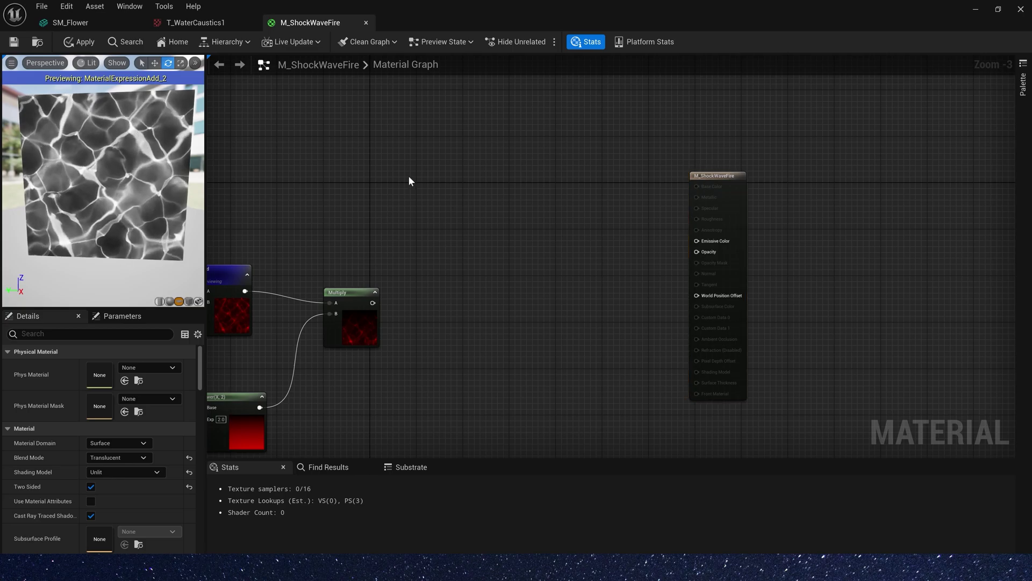
pyautogui.rightClick(409, 176)
pyautogui.write('par')
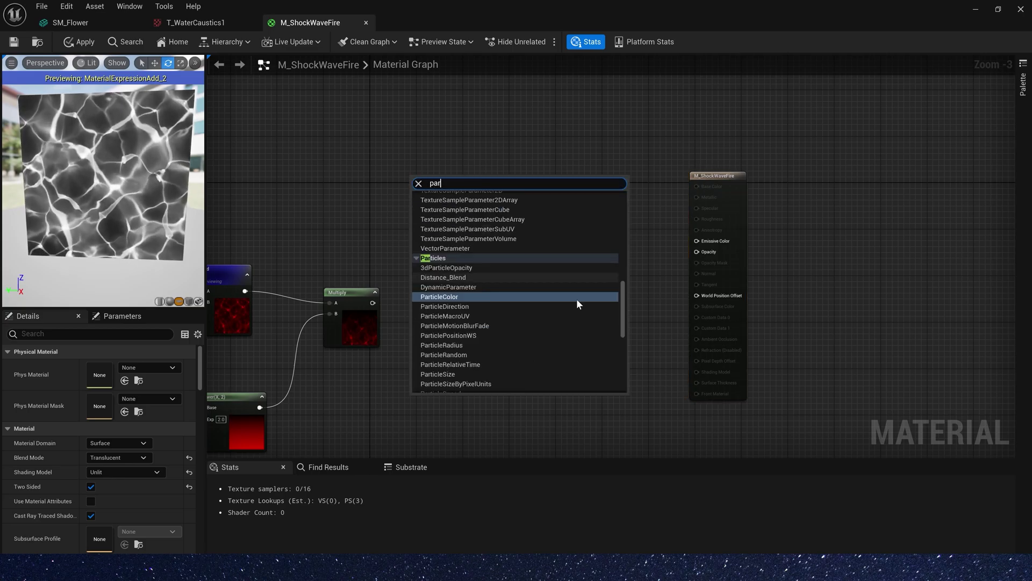
pyautogui.click(425, 295)
pyautogui.moveTo(426, 178); pyautogui.dragTo(357, 165)
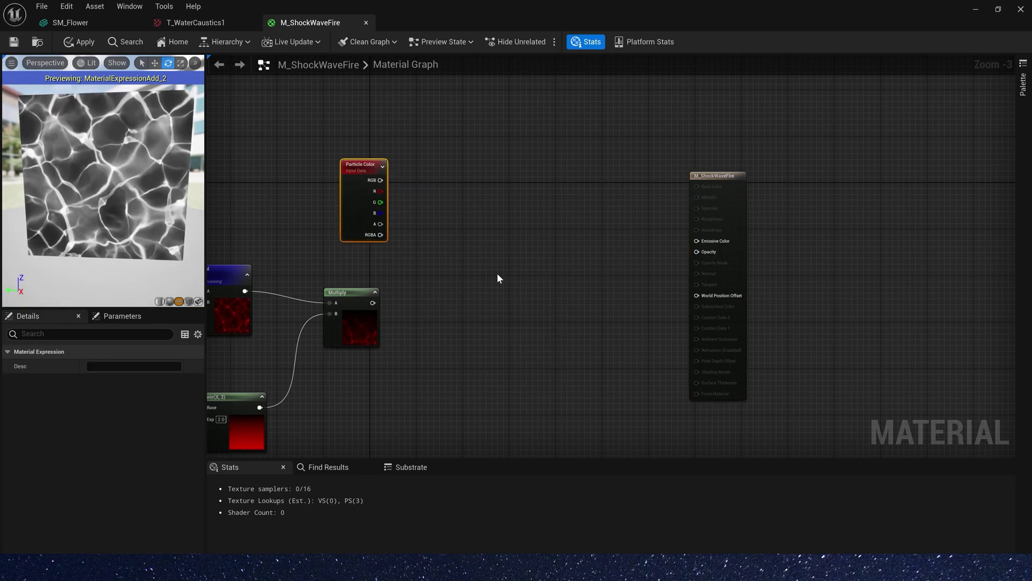
pyautogui.press('m')
pyautogui.click(433, 236)
pyautogui.moveTo(418, 317); pyautogui.dragTo(372, 303)
# Step: Add another Multiply fed by the particle alpha product, placed between it and the material output
pyautogui.moveTo(585, 269); pyautogui.dragTo(467, 244, button='right')
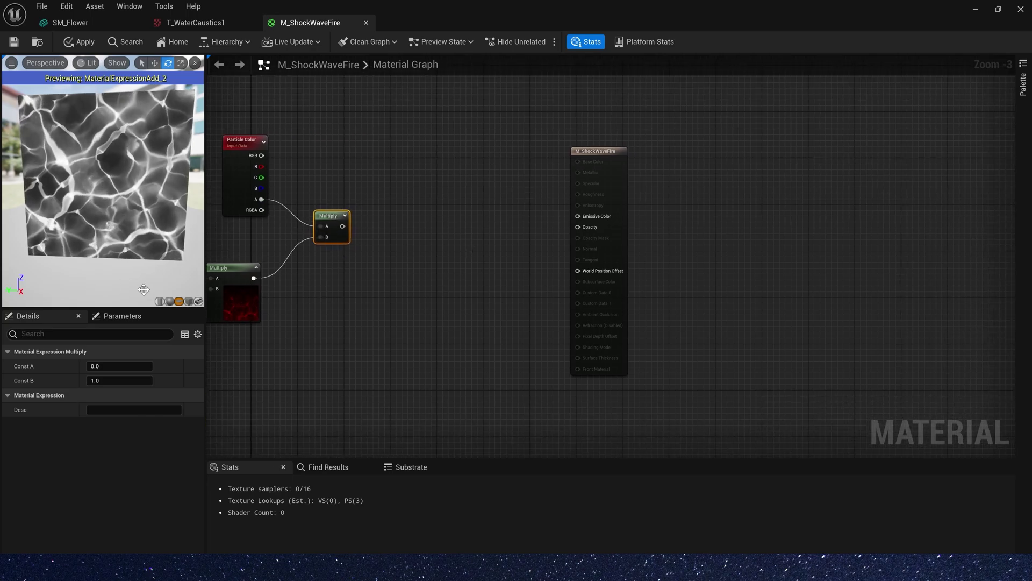
pyautogui.press('m')
pyautogui.click(412, 246)
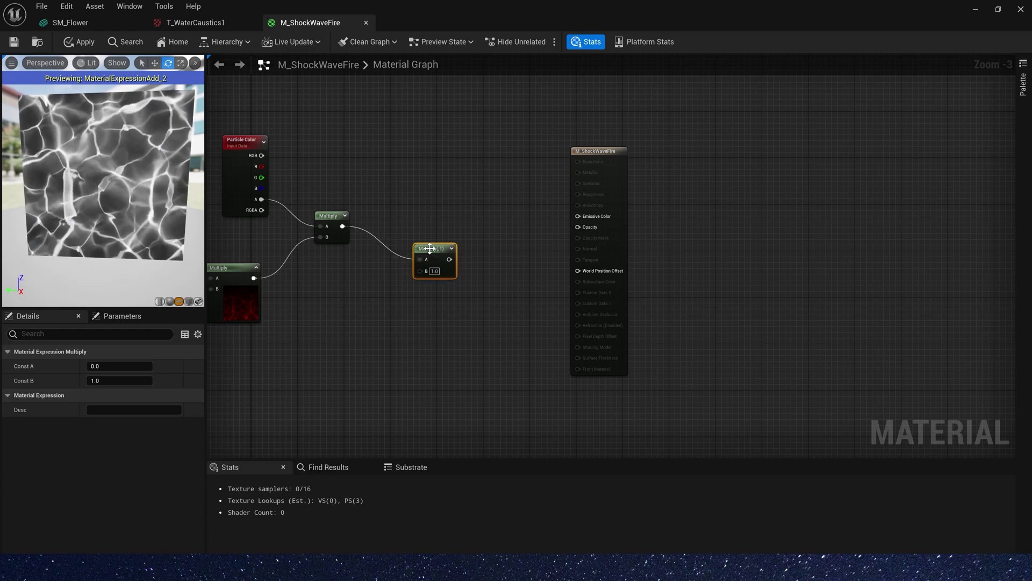
pyautogui.moveTo(429, 249); pyautogui.dragTo(441, 273)
# Step: Add a texture coordinate below the multiplied caustics and mask it to the green channel
pyautogui.moveTo(327, 347); pyautogui.dragTo(460, 229, button='right')
pyautogui.press('u')
pyautogui.click(421, 236)
pyautogui.moveTo(481, 249); pyautogui.dragTo(515, 245)
pyautogui.write('mask')
pyautogui.press('Return')
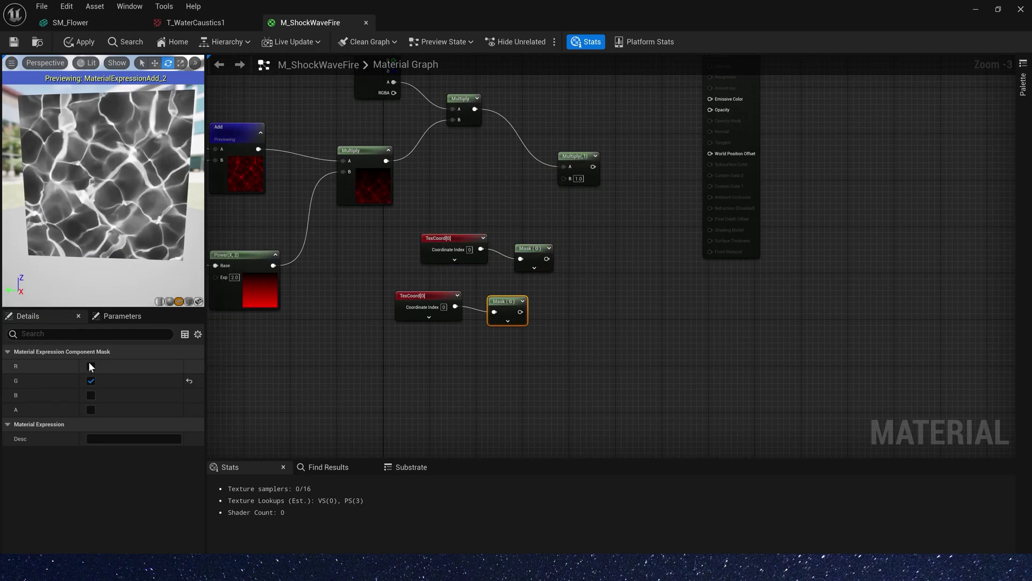
# Step: Feed the lower texture coordinate's red-channel mask into a Sine node
pyautogui.moveTo(520, 312); pyautogui.dragTo(543, 307)
pyautogui.write('sine')
pyautogui.press('Return')
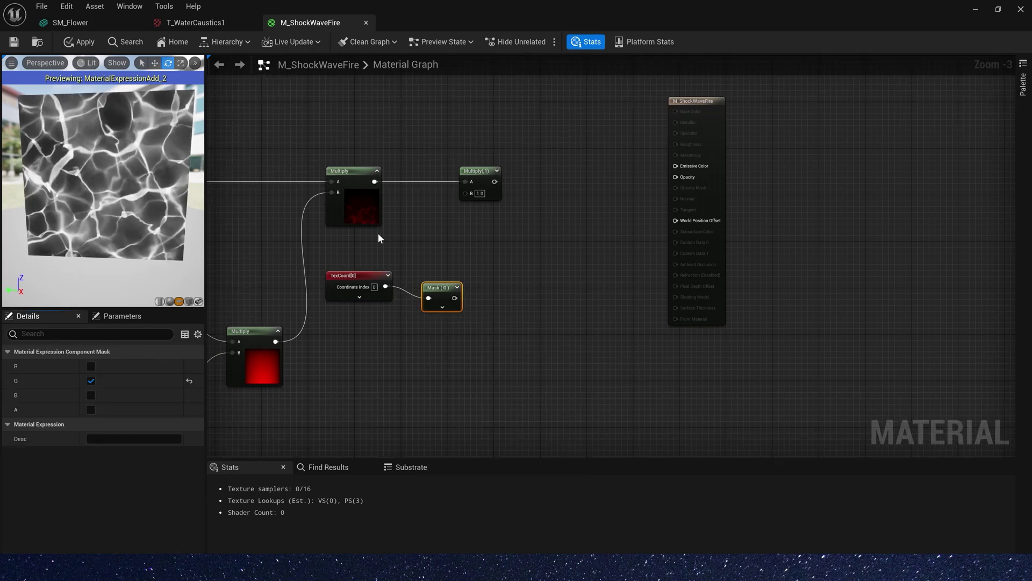
# Step: Invert the last green mask, pass it through a Power of 2 into the final Multiply, and preview that Multiply
pyautogui.moveTo(455, 298); pyautogui.dragTo(473, 300)
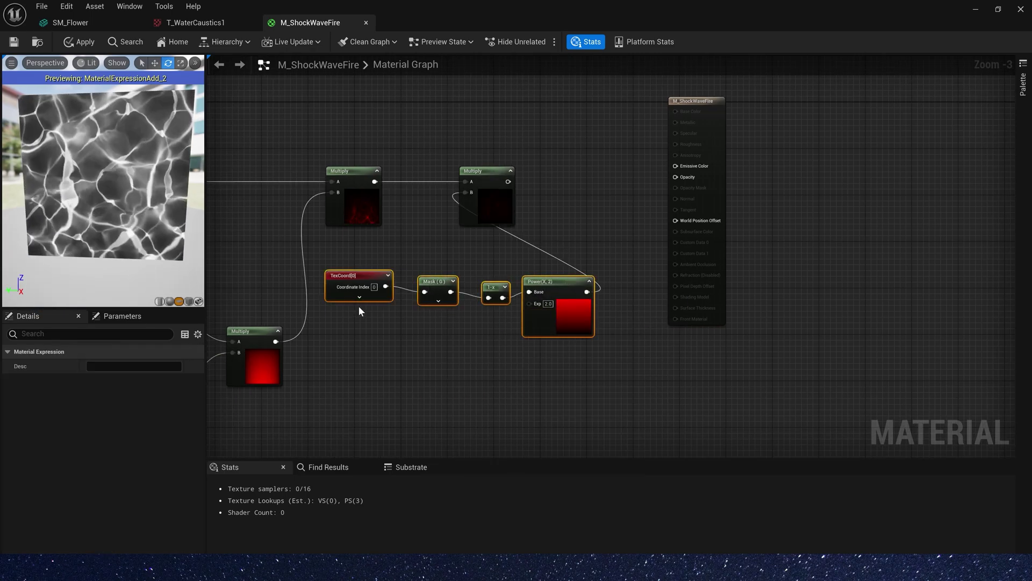
pyautogui.scroll(1, 358, 305)
pyautogui.click(463, 224)
pyautogui.press('space')
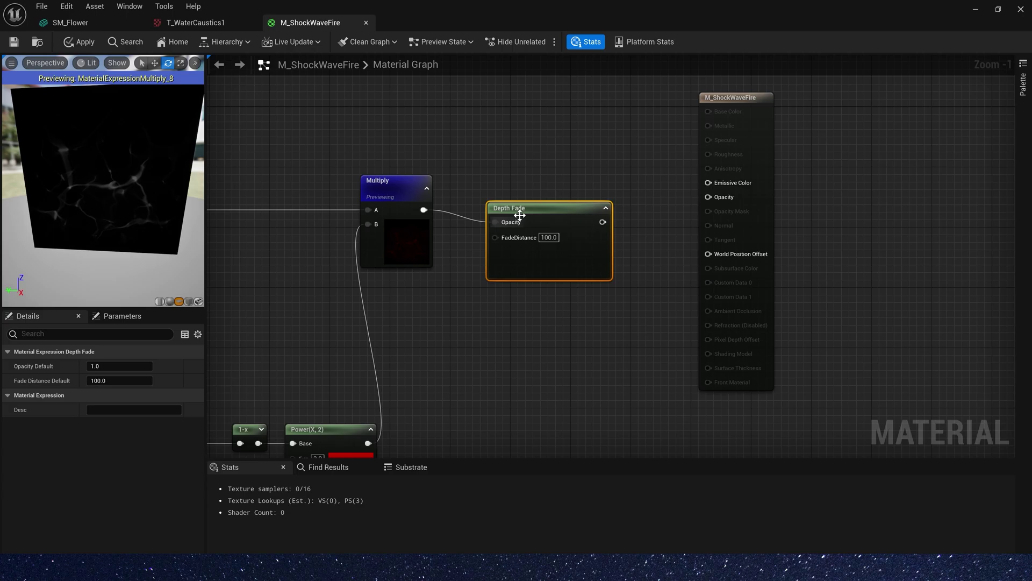
# Step: Route the final Multiply through a Depth Fade node into Opacity and stop previewing the Multiply
pyautogui.moveTo(604, 209); pyautogui.dragTo(722, 203)
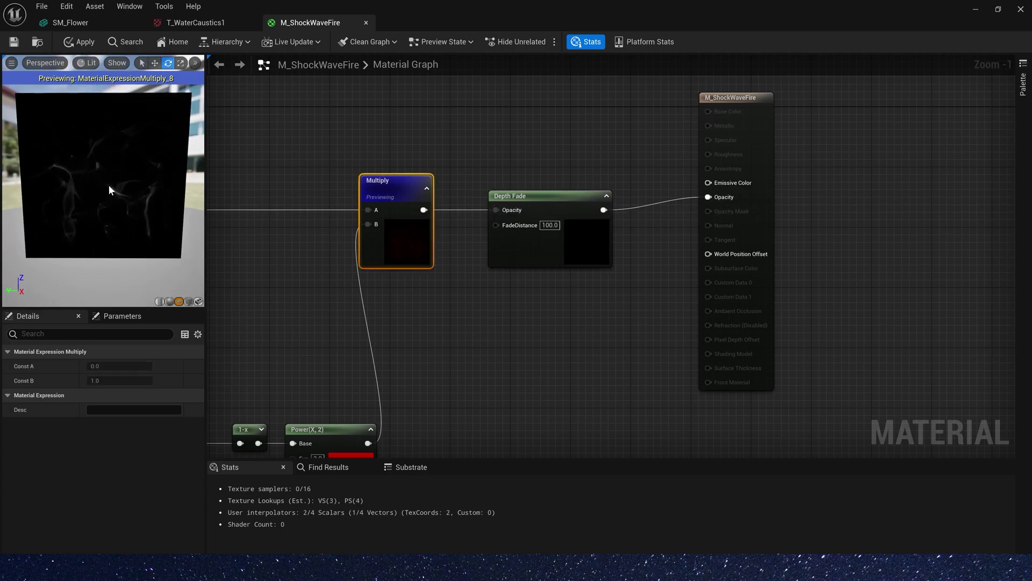
pyautogui.rightClick(415, 179)
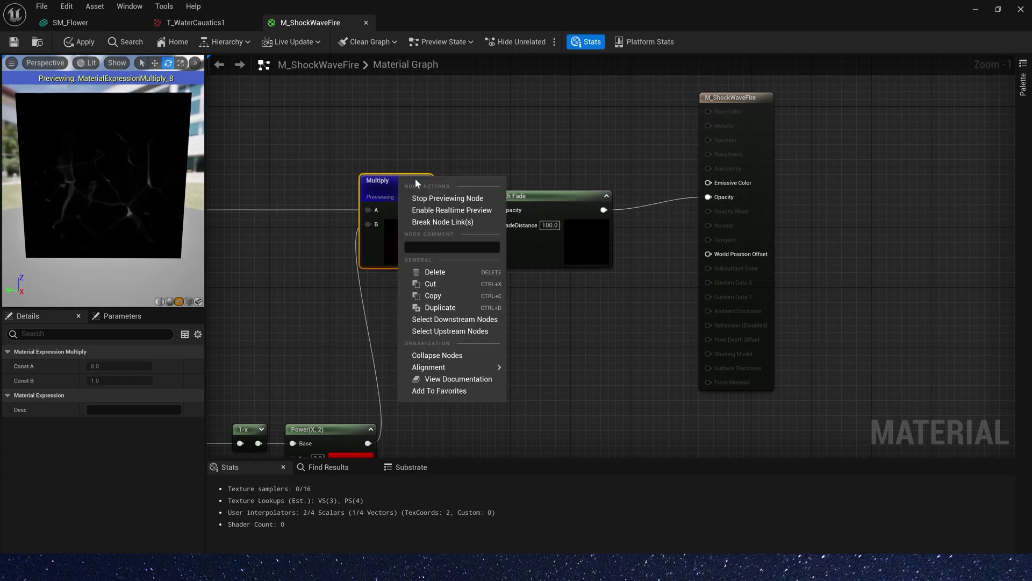
pyautogui.click(441, 197)
# Step: Add a Constant of 100 and connect it to Emissive Color
pyautogui.click(490, 104)
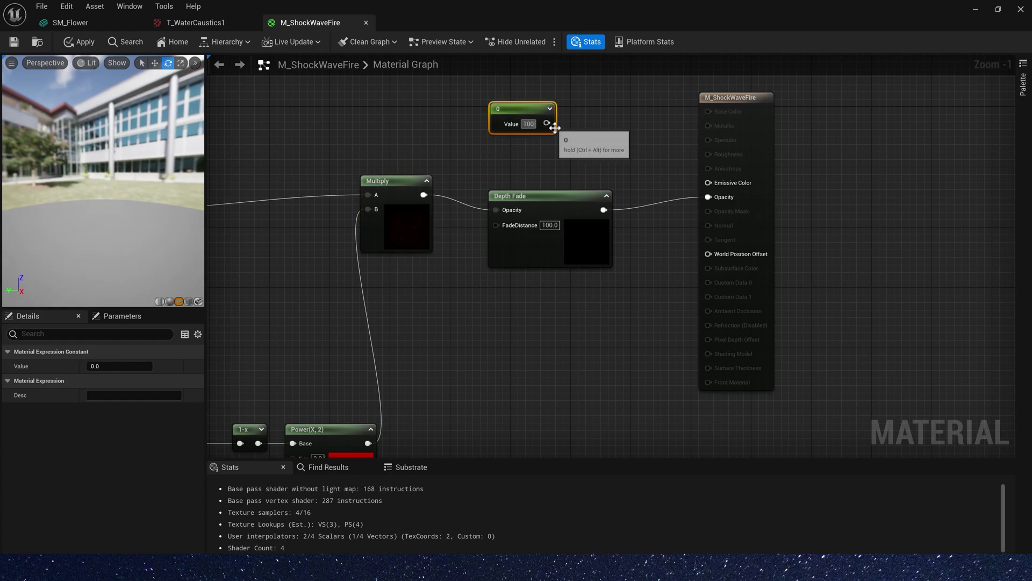
pyautogui.moveTo(724, 189); pyautogui.dragTo(723, 185)
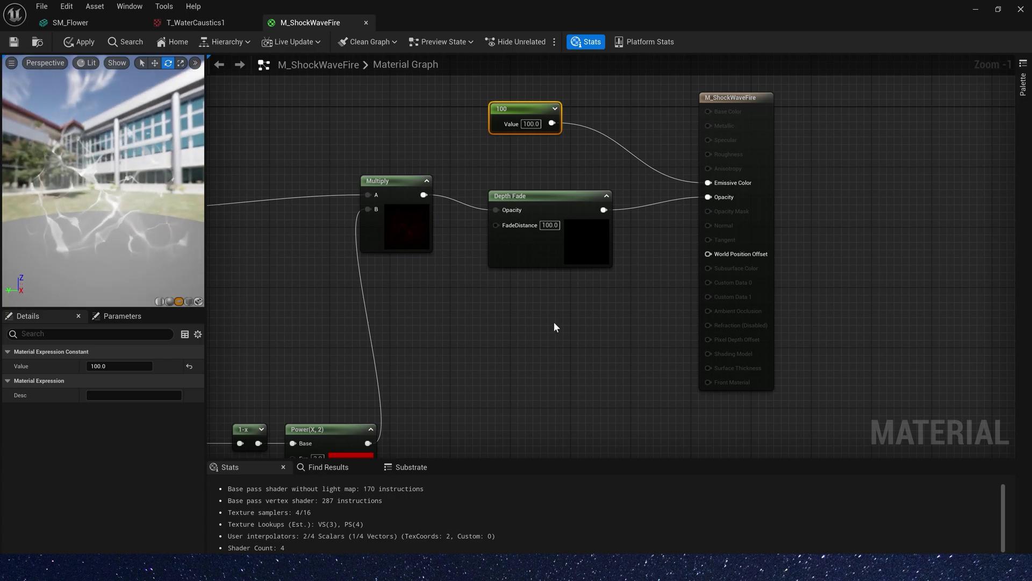
# Step: Filter the material's details for "ref" and set the Refraction Method to Index Of Refraction
pyautogui.click(594, 355)
pyautogui.moveTo(598, 357); pyautogui.dragTo(513, 238, button='right')
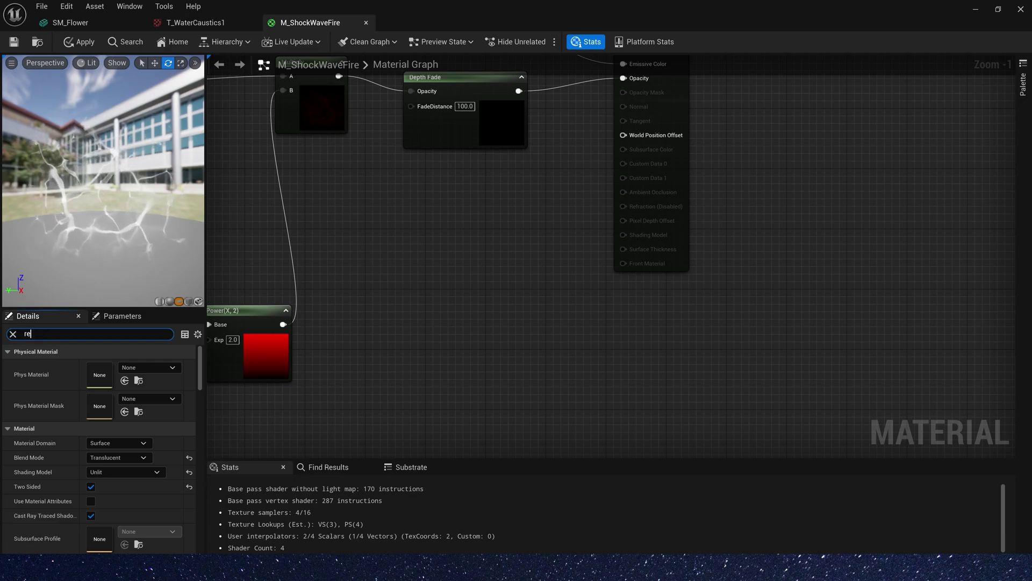
pyautogui.write('f')
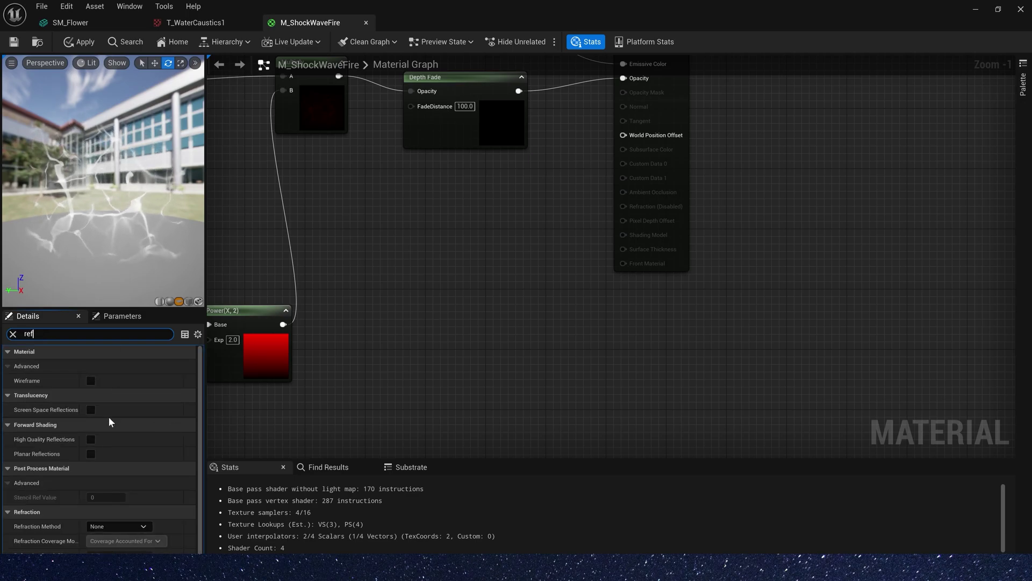
pyautogui.click(119, 526)
pyautogui.click(118, 540)
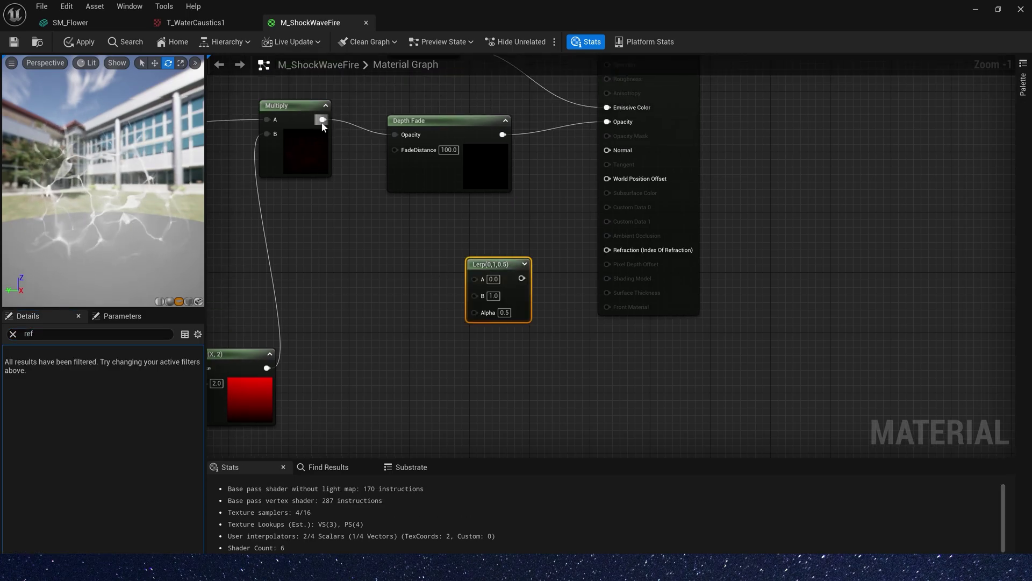
# Step: Feed a Lerp from 1 to 25, with the final Multiply as Alpha, into Refraction and disconnect the Constant from Emissive Color
pyautogui.moveTo(459, 314); pyautogui.dragTo(475, 314)
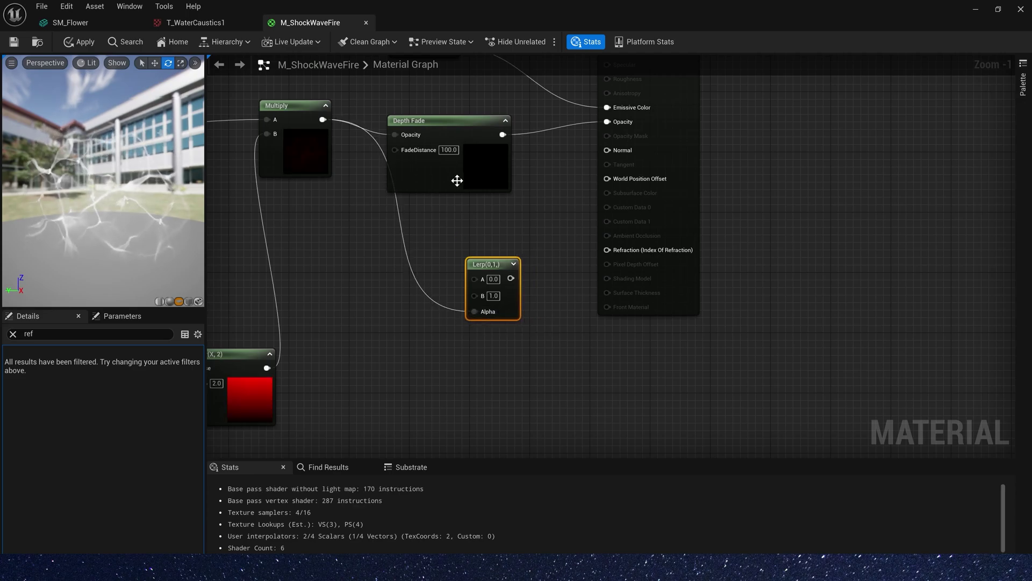
pyautogui.moveTo(457, 178); pyautogui.dragTo(462, 160)
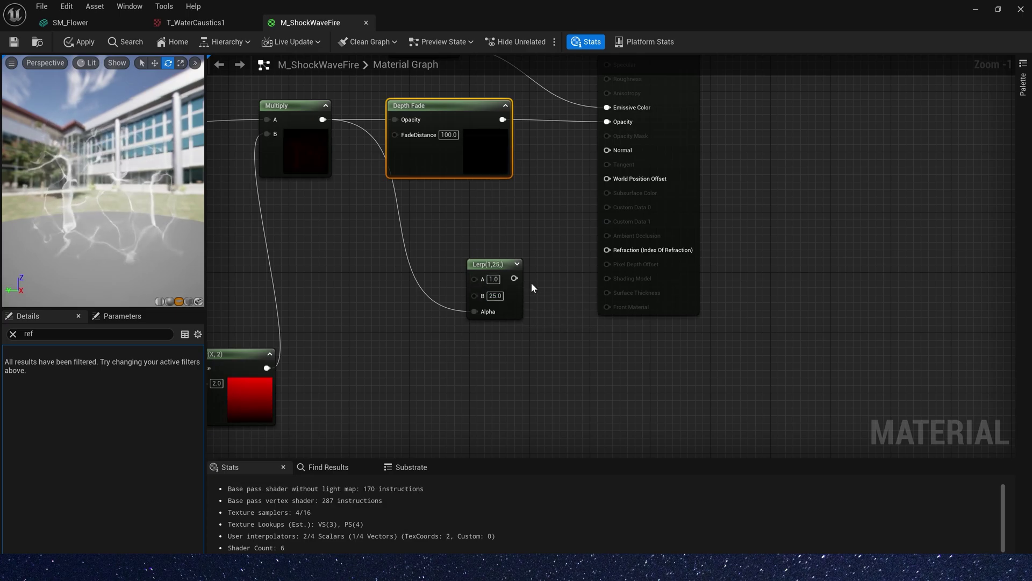
pyautogui.press('Return')
pyautogui.press('Home')
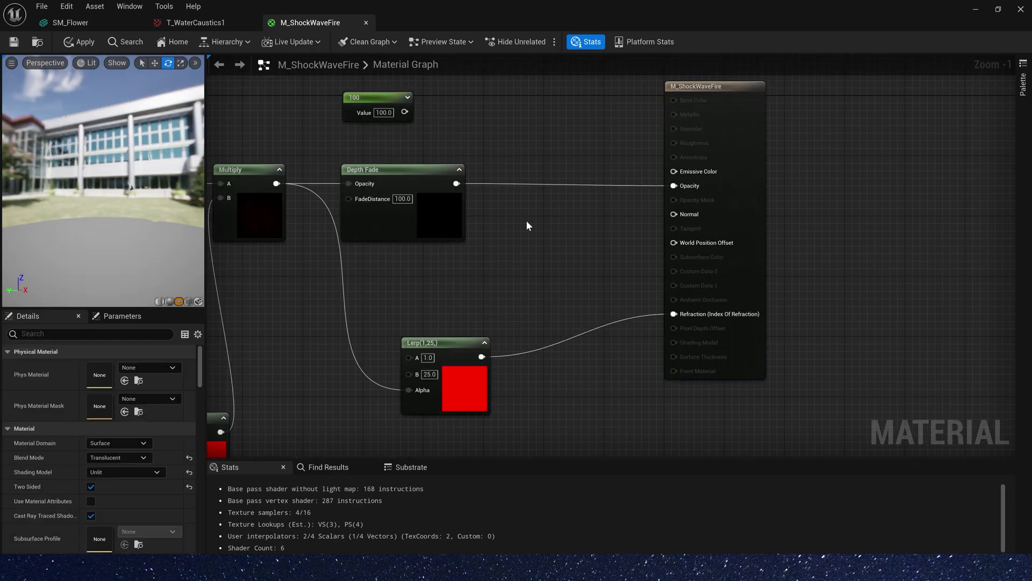
pyautogui.click(525, 219)
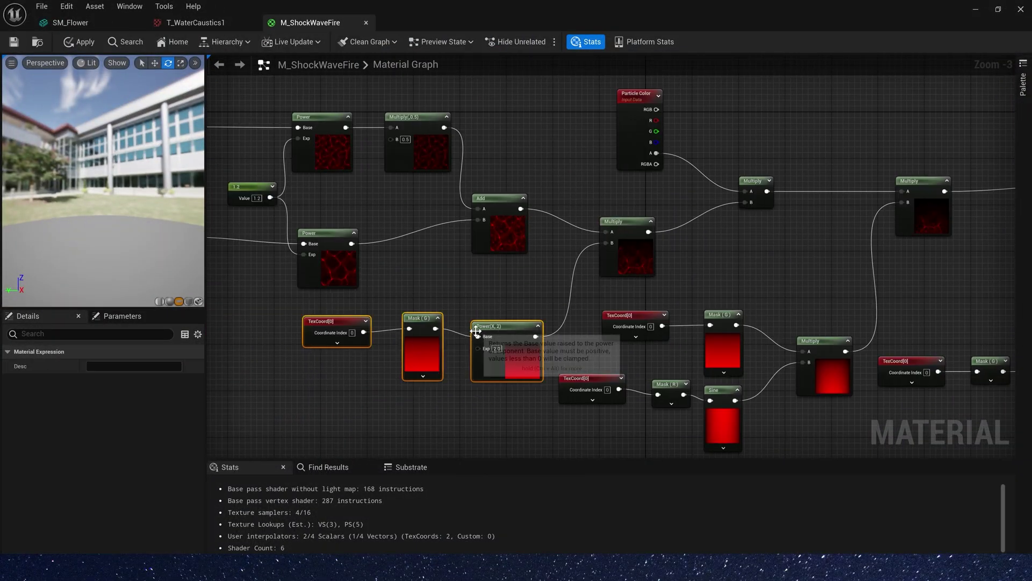
# Step: Move the TexCoord, green Mask and Power group feeding the first masking Multiply away from the neighbouring nodes
pyautogui.click(637, 237)
pyautogui.moveTo(668, 208); pyautogui.dragTo(594, 254, button='right')
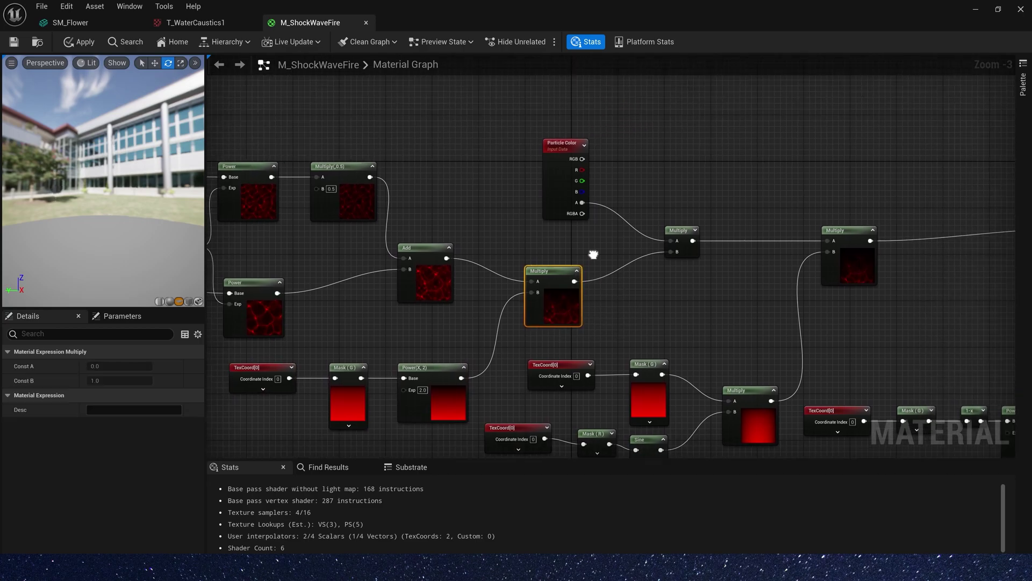
pyautogui.moveTo(294, 405); pyautogui.dragTo(283, 416)
pyautogui.moveTo(450, 396); pyautogui.dragTo(415, 387)
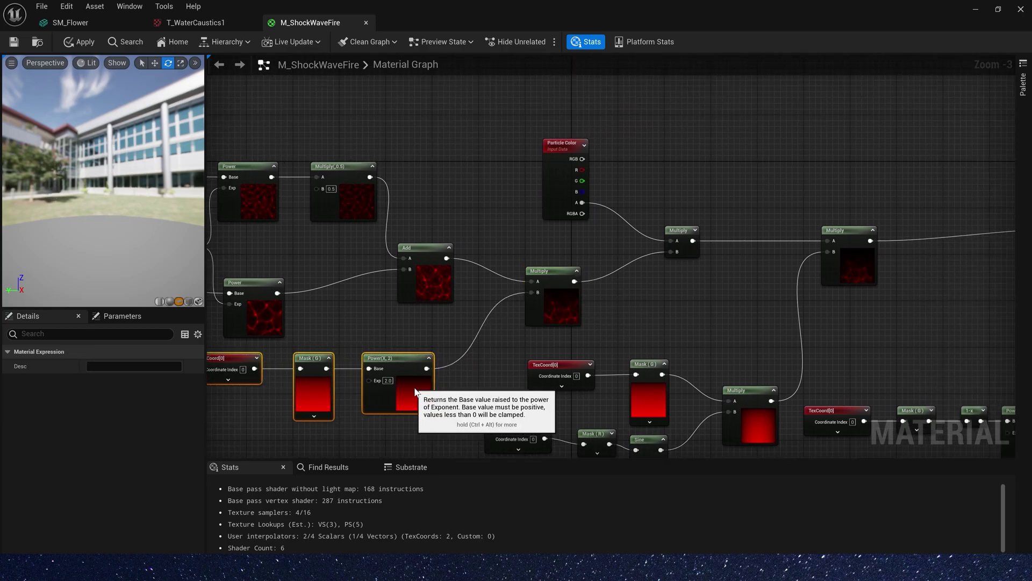
# Step: Branch the first masked caustics Multiply into a new Multiply above Particle Color with B set to 30
pyautogui.moveTo(666, 242); pyautogui.dragTo(531, 313, button='right')
pyautogui.moveTo(444, 354); pyautogui.dragTo(513, 137)
pyautogui.write('mu')
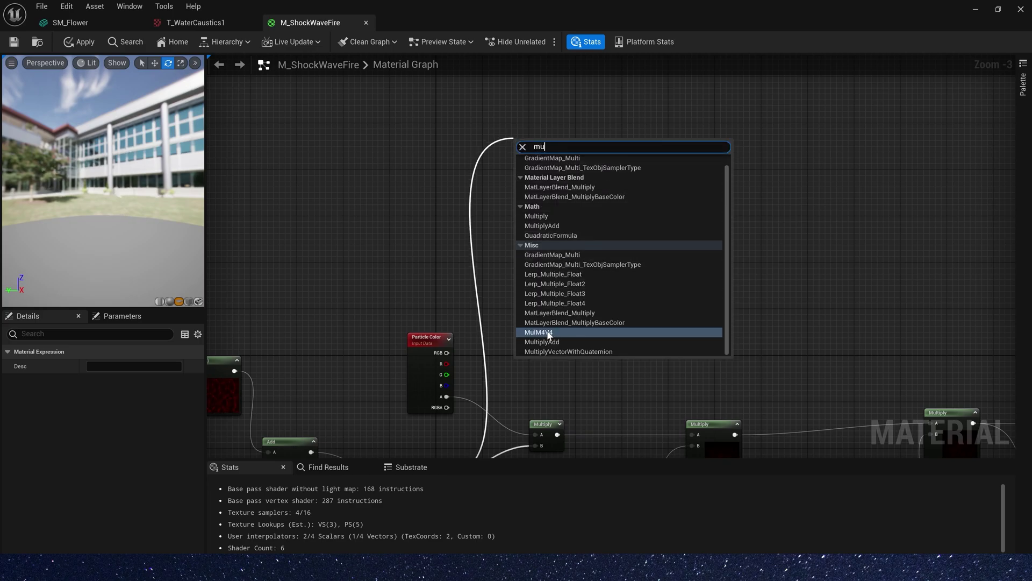
pyautogui.click(556, 216)
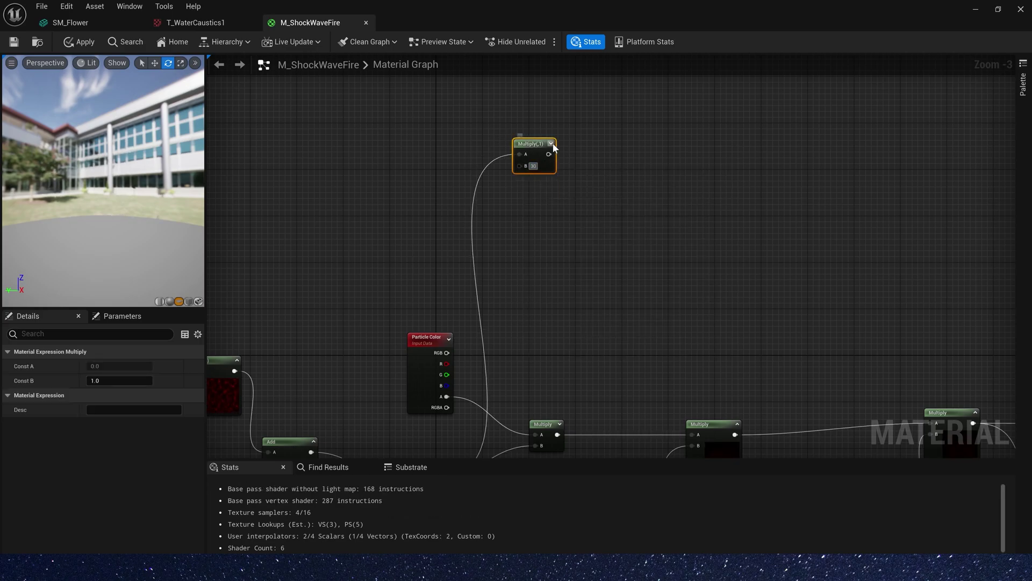
pyautogui.click(553, 144)
# Step: Add a Saturate node fed by the Multiply with B at 30
pyautogui.moveTo(628, 149); pyautogui.dragTo(512, 150, button='right')
pyautogui.moveTo(459, 156); pyautogui.dragTo(511, 152)
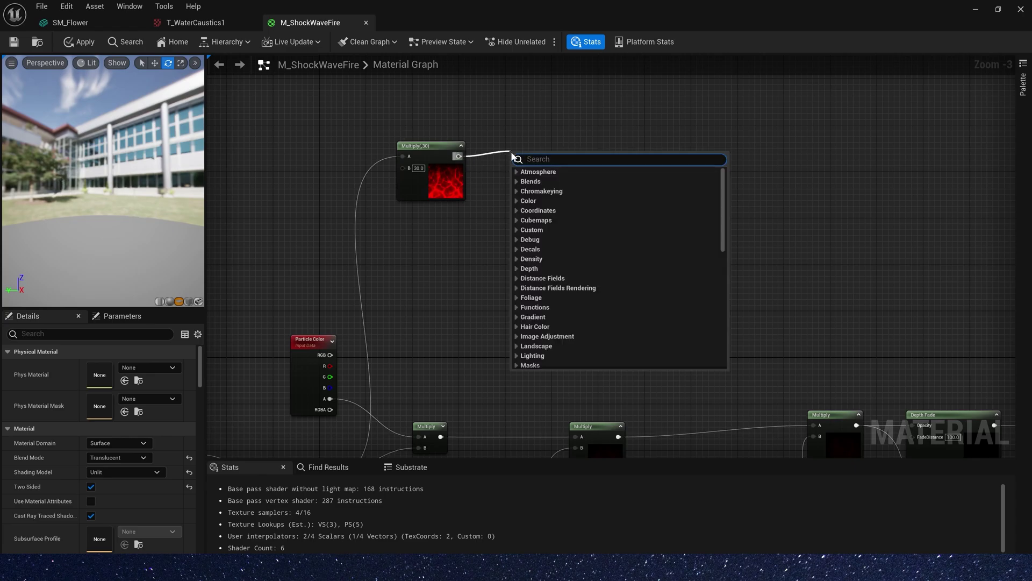
pyautogui.write('s')
pyautogui.click(562, 252)
pyautogui.click(544, 157)
pyautogui.moveTo(537, 157); pyautogui.dragTo(533, 148)
pyautogui.moveTo(605, 159); pyautogui.dragTo(525, 164, button='right')
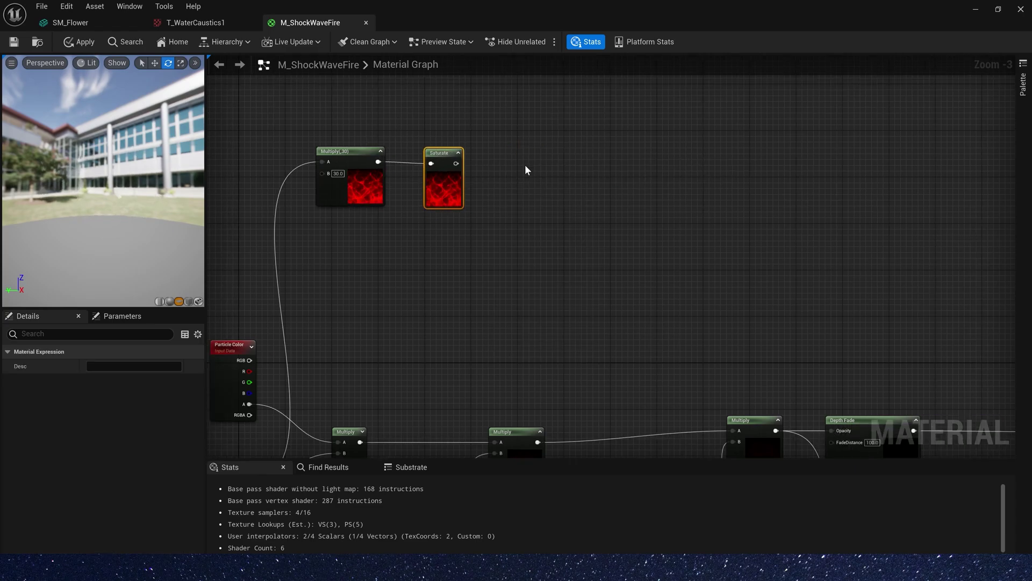
# Step: Feed the Saturate output into a new Multiply with B set to 3
pyautogui.press('m')
pyautogui.click(509, 151)
pyautogui.moveTo(458, 165); pyautogui.dragTo(518, 153)
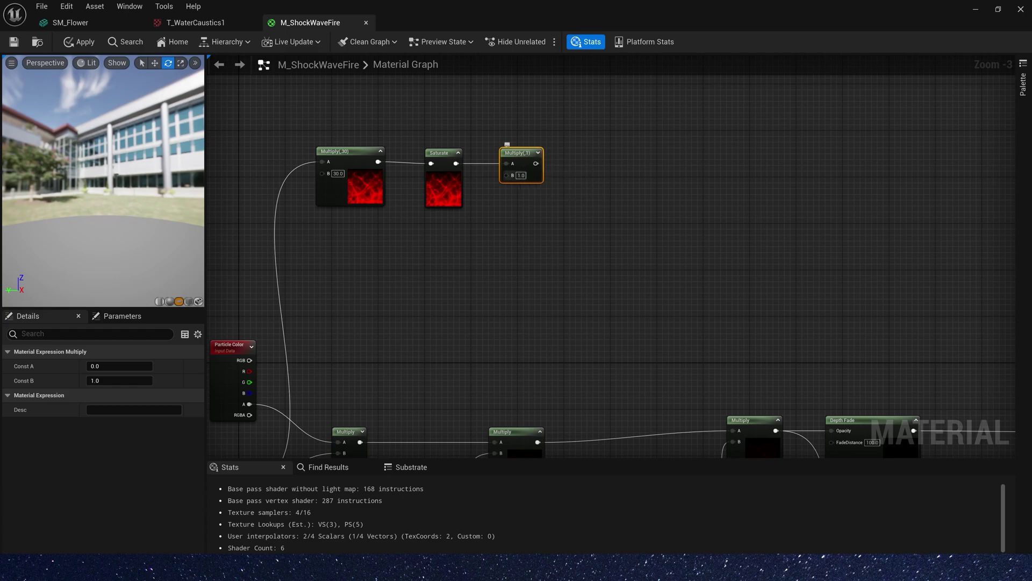
pyautogui.click(537, 153)
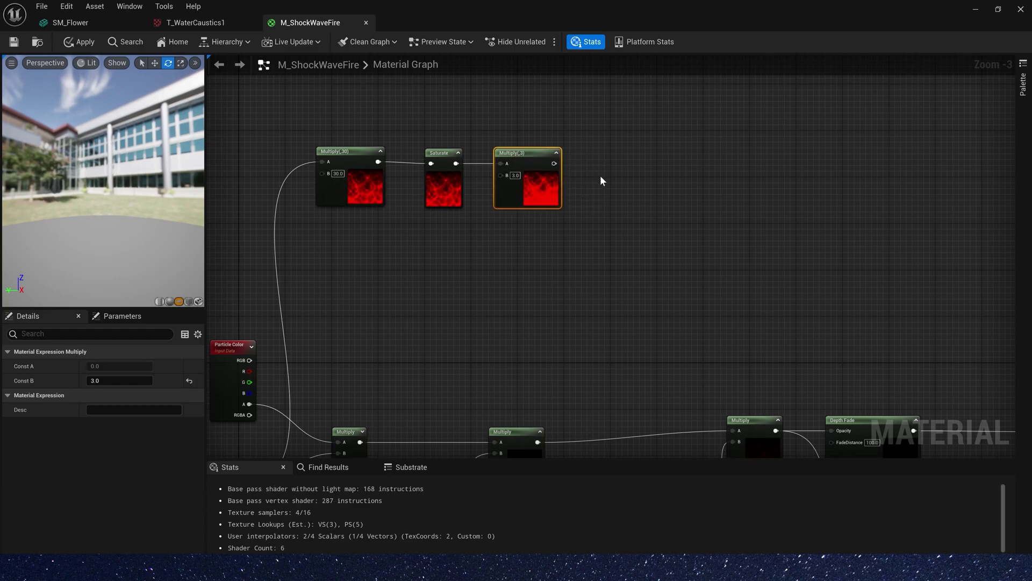
# Step: Add a Clamp node fed by the Multiply by 3
pyautogui.moveTo(599, 179); pyautogui.dragTo(576, 180, button='right')
pyautogui.moveTo(466, 159); pyautogui.dragTo(509, 159)
pyautogui.write('cl')
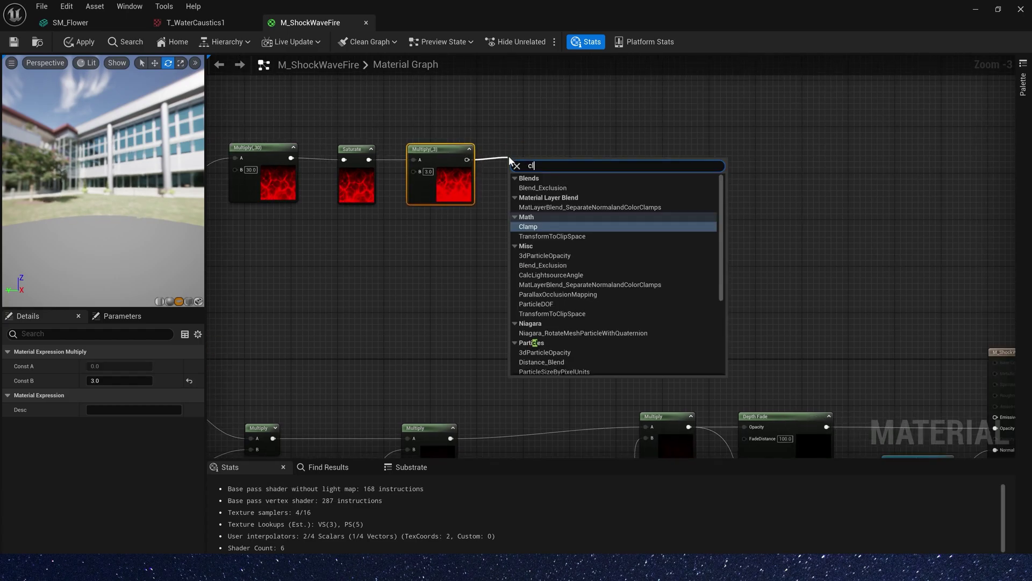
pyautogui.click(538, 227)
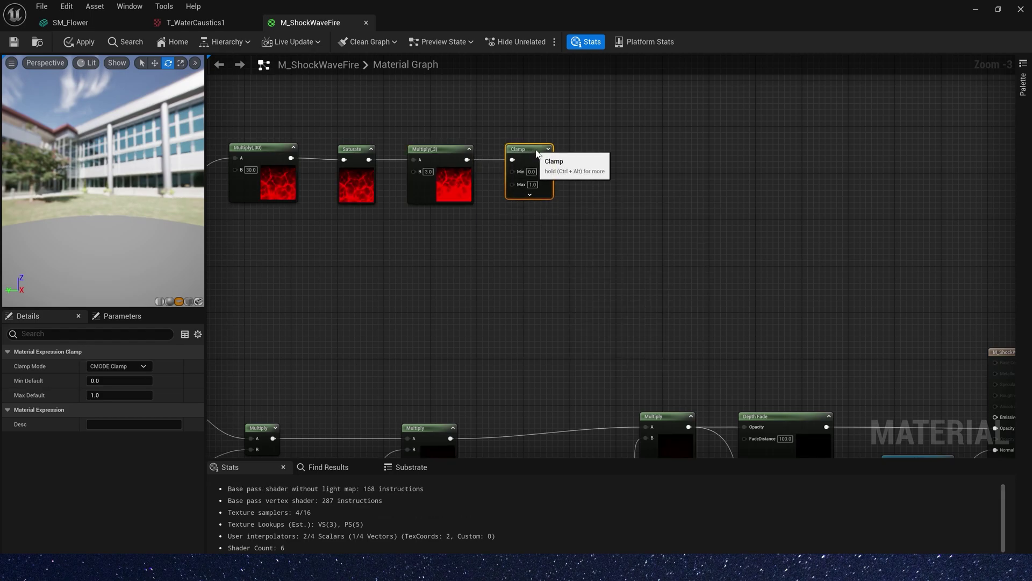
# Step: Add a Dynamic Parameter below the Clamp, name its third parameter Clamp and connect that output to the Clamp's Max
pyautogui.rightClick(458, 244)
pyautogui.write('dyn')
pyautogui.press('Return')
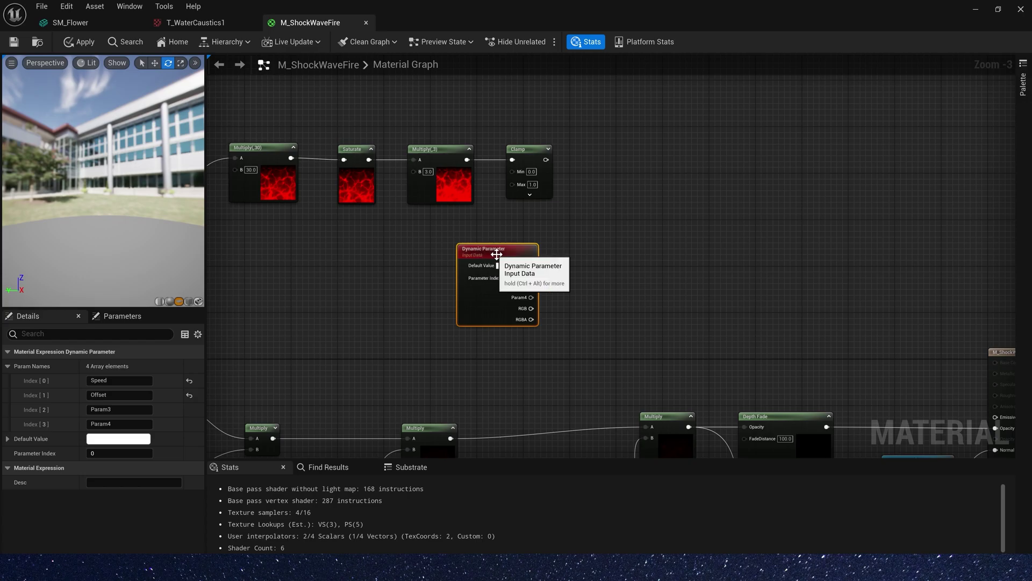
pyautogui.moveTo(496, 254); pyautogui.dragTo(425, 243)
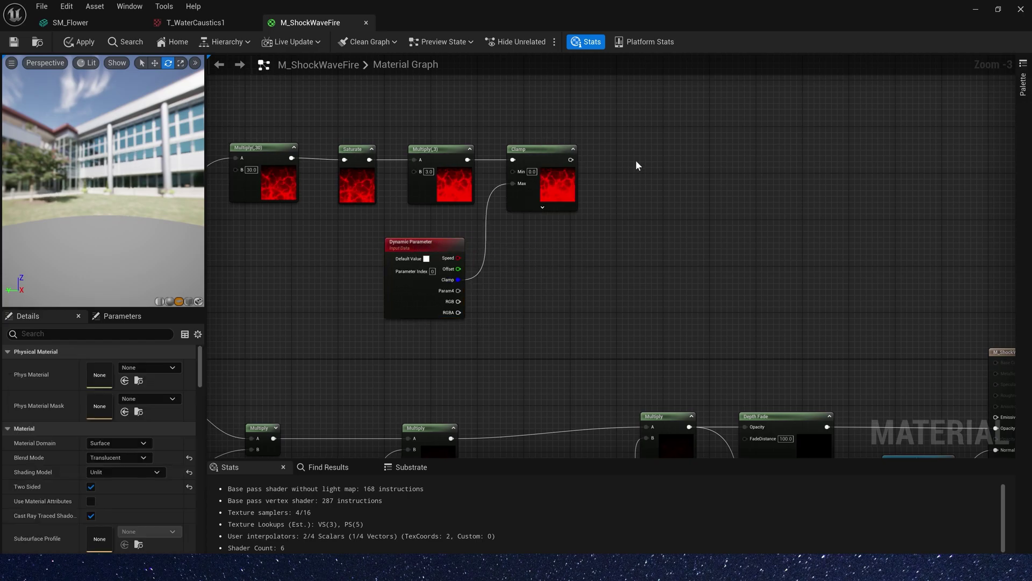
# Step: Add a DeriveHDRfromLDR function and connect the Clamp output to its LDR Input
pyautogui.rightClick(628, 154)
pyautogui.write('d')
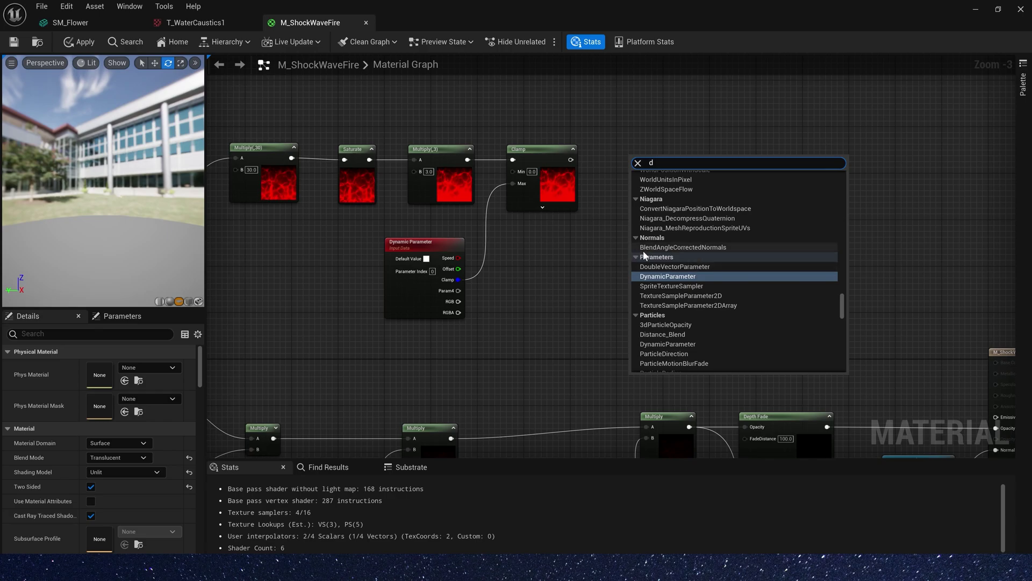
pyautogui.write('eri')
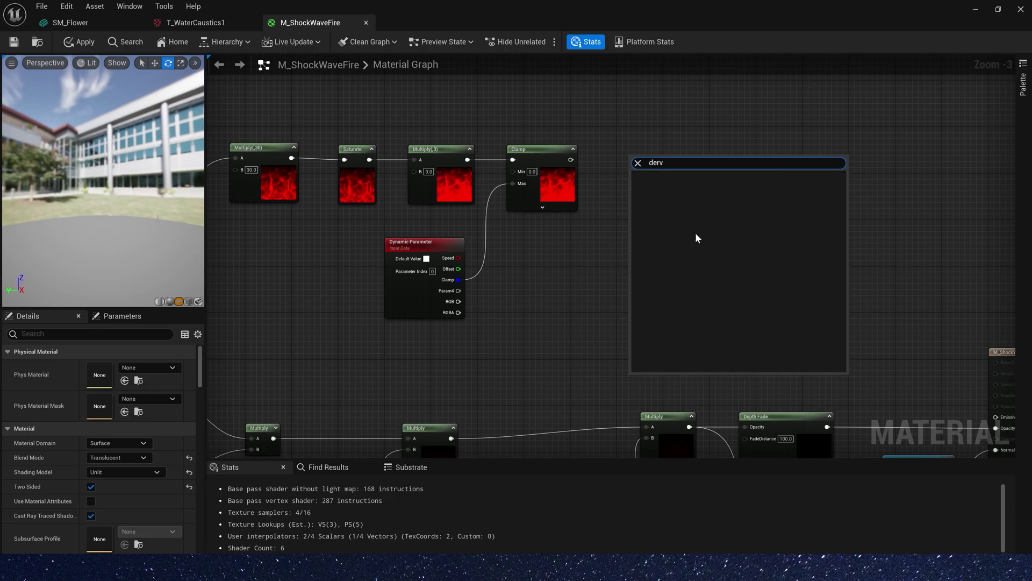
pyautogui.press('Return')
pyautogui.moveTo(660, 164); pyautogui.dragTo(670, 153)
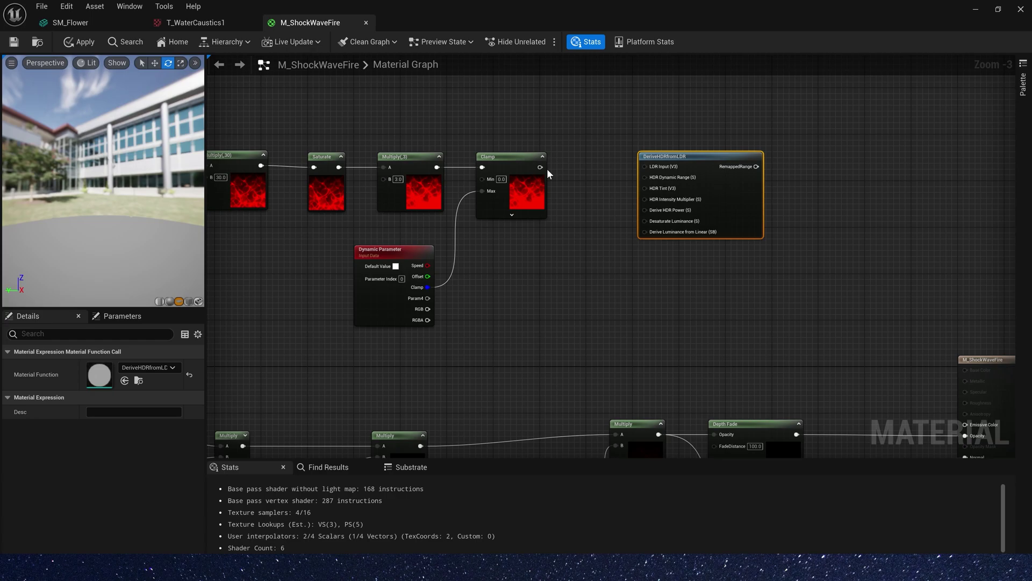
pyautogui.moveTo(643, 164); pyautogui.dragTo(648, 164)
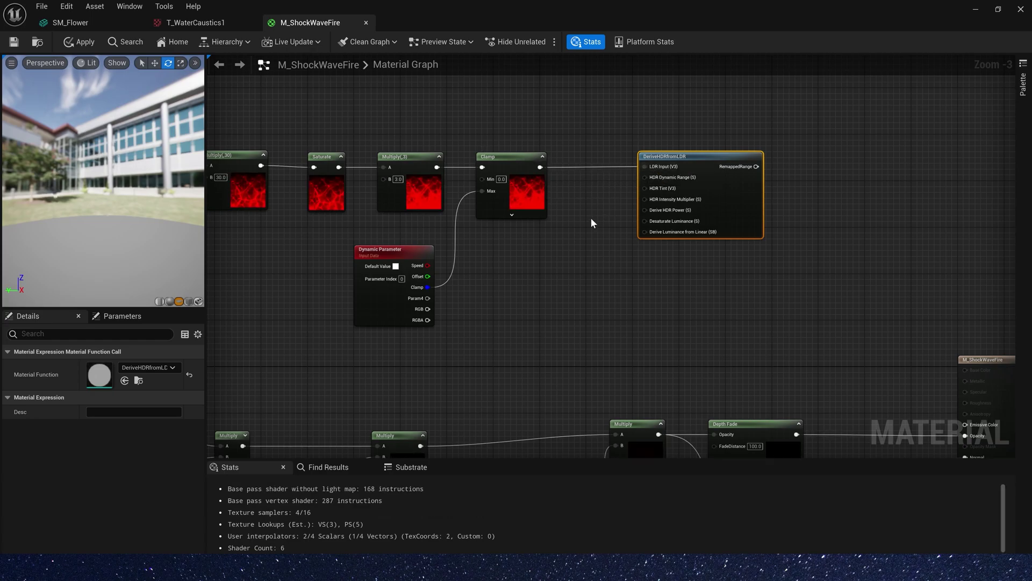
# Step: Multiply the Clamp output by Particle Color RGB in a new Multiply and feed it into DeriveHDRfromLDR's HDR Tint
pyautogui.moveTo(582, 292); pyautogui.dragTo(583, 221, button='right')
pyautogui.click(571, 198)
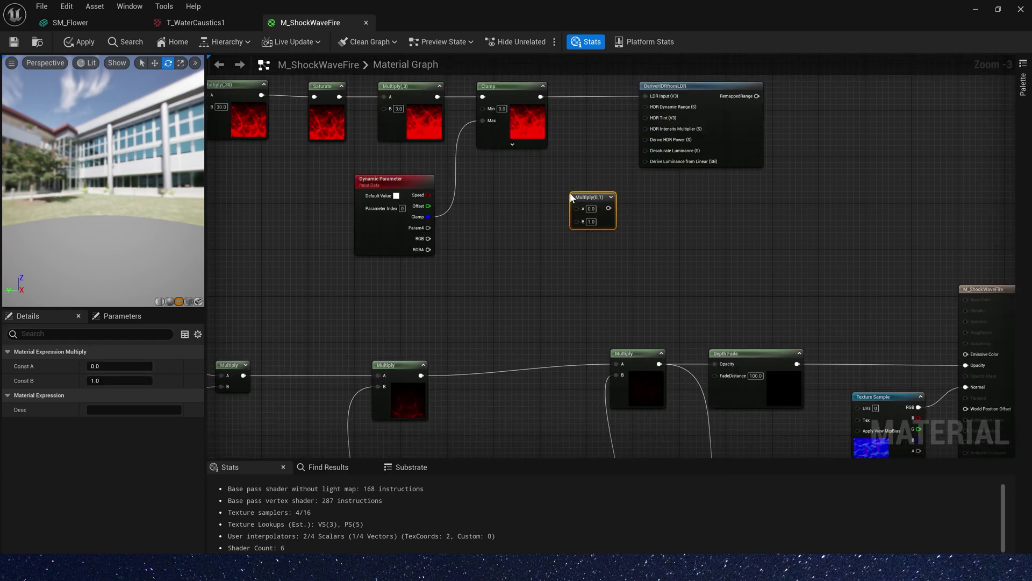
pyautogui.scroll(-2, 520, 208)
pyautogui.scroll(1, 334, 202)
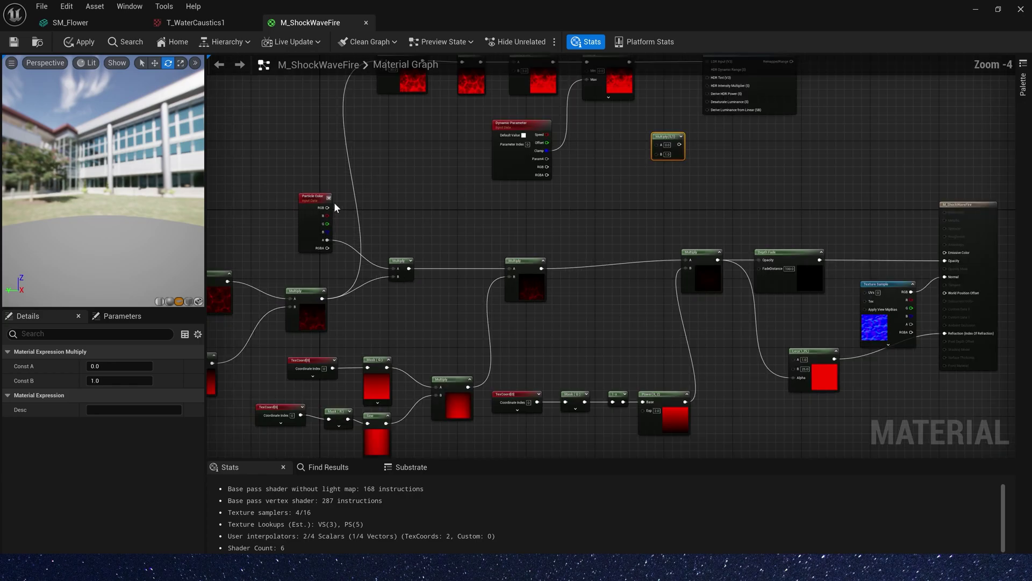
pyautogui.moveTo(327, 208); pyautogui.dragTo(657, 153)
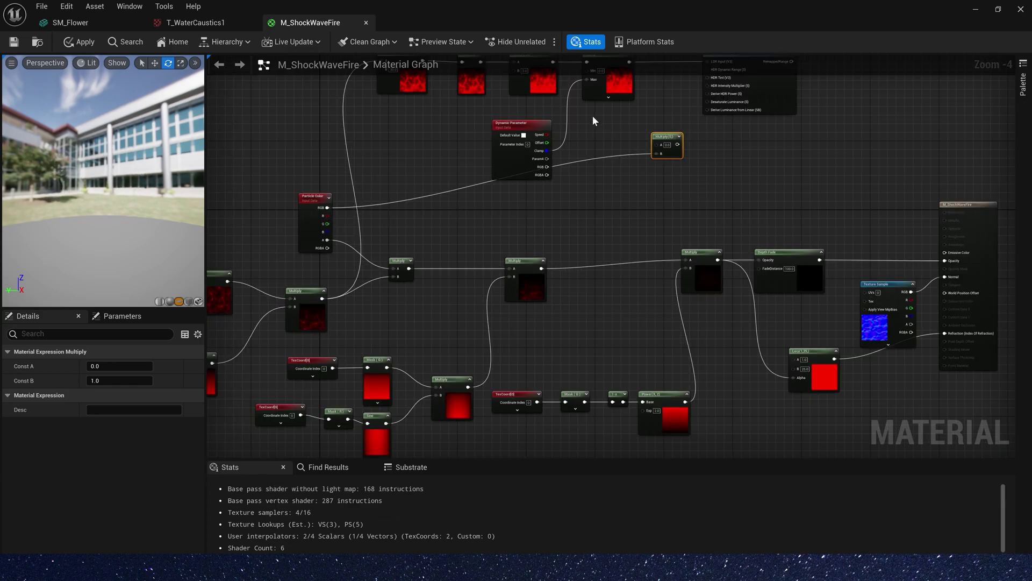
pyautogui.scroll(1, 592, 115)
pyautogui.moveTo(574, 128); pyautogui.dragTo(680, 150)
pyautogui.click(674, 275)
pyautogui.moveTo(799, 228); pyautogui.dragTo(547, 207, button='right')
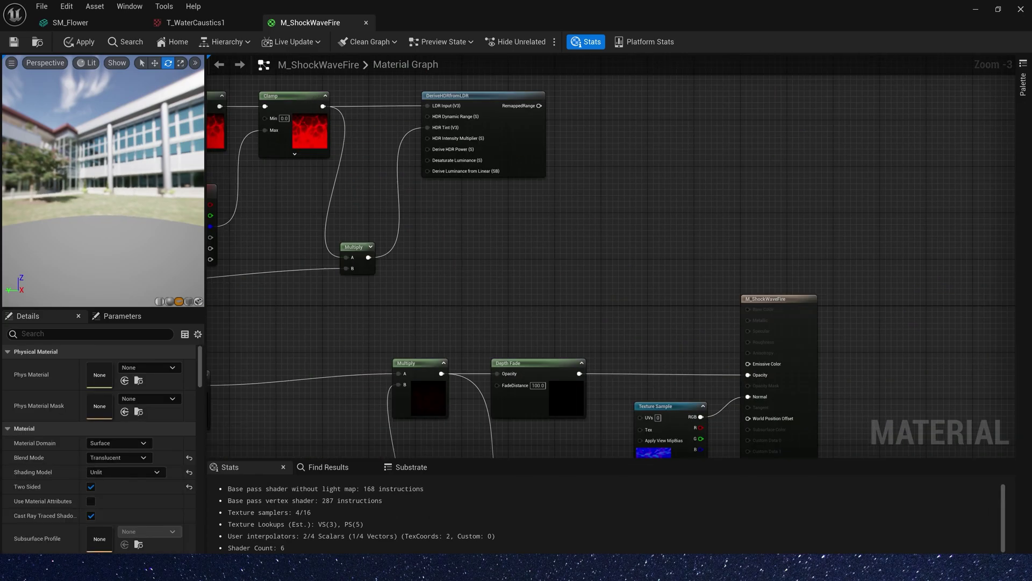
# Step: Connect DeriveHDRfromLDR's RemappedRange to Emissive Color, inspect the material preview and save the material
pyautogui.moveTo(539, 106); pyautogui.dragTo(748, 363)
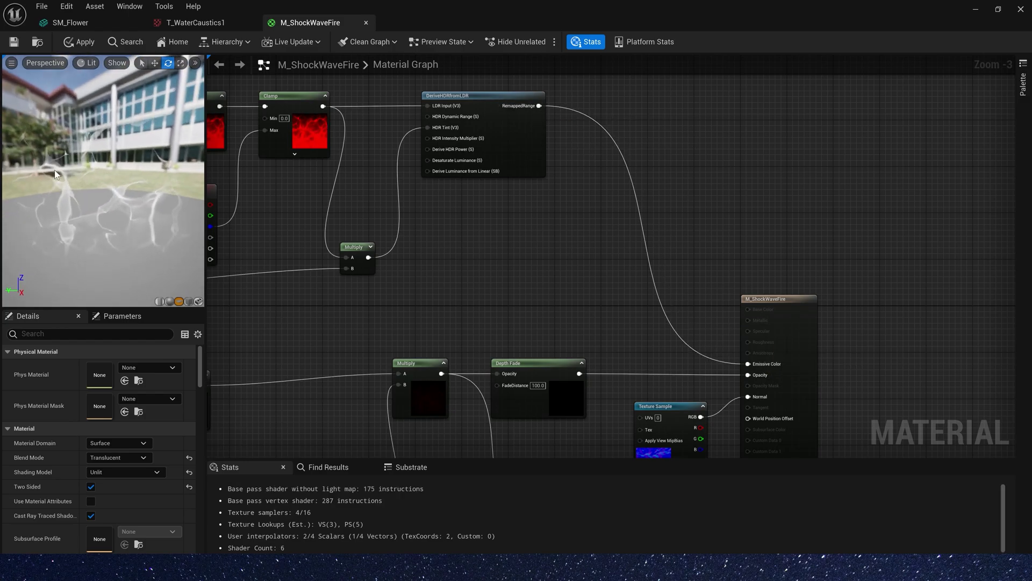
pyautogui.moveTo(264, 208); pyautogui.dragTo(367, 207, button='right')
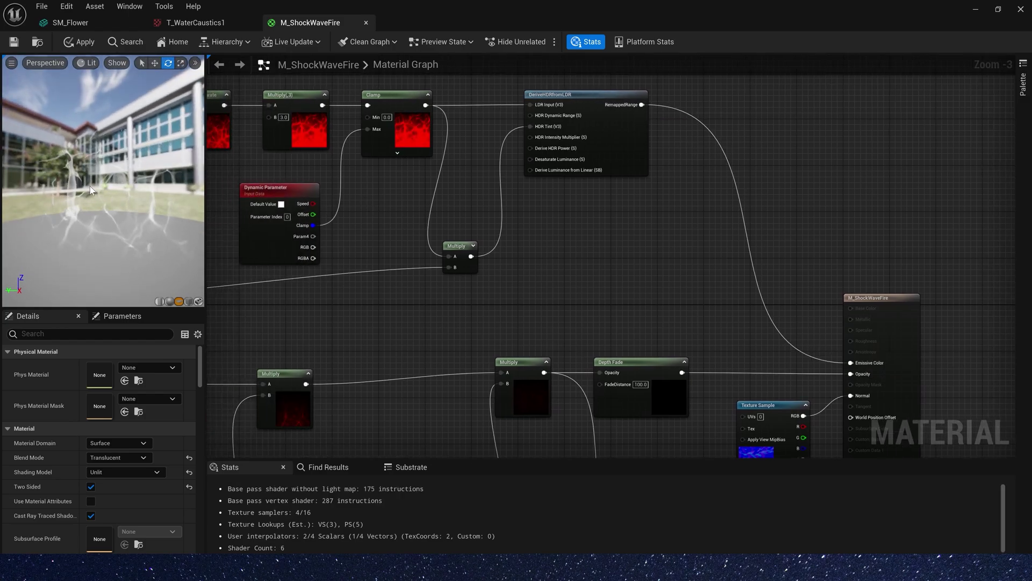
pyautogui.moveTo(103, 180); pyautogui.dragTo(118, 188)
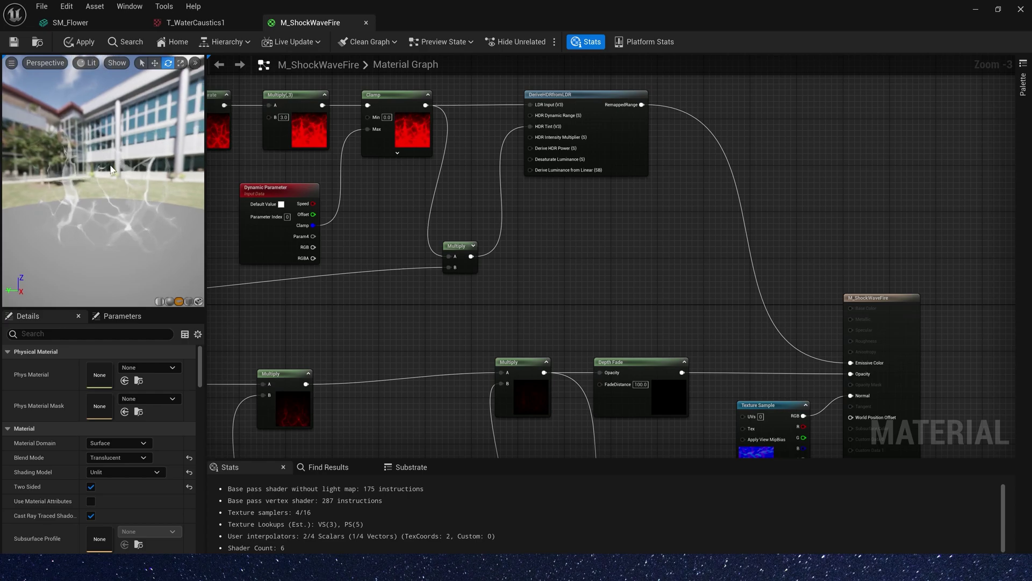
pyautogui.moveTo(596, 317); pyautogui.dragTo(682, 335, button='right')
pyautogui.scroll(-1, 509, 368)
pyautogui.moveTo(508, 368); pyautogui.dragTo(714, 58, button='right')
pyautogui.hotkey('ctrl', 's')
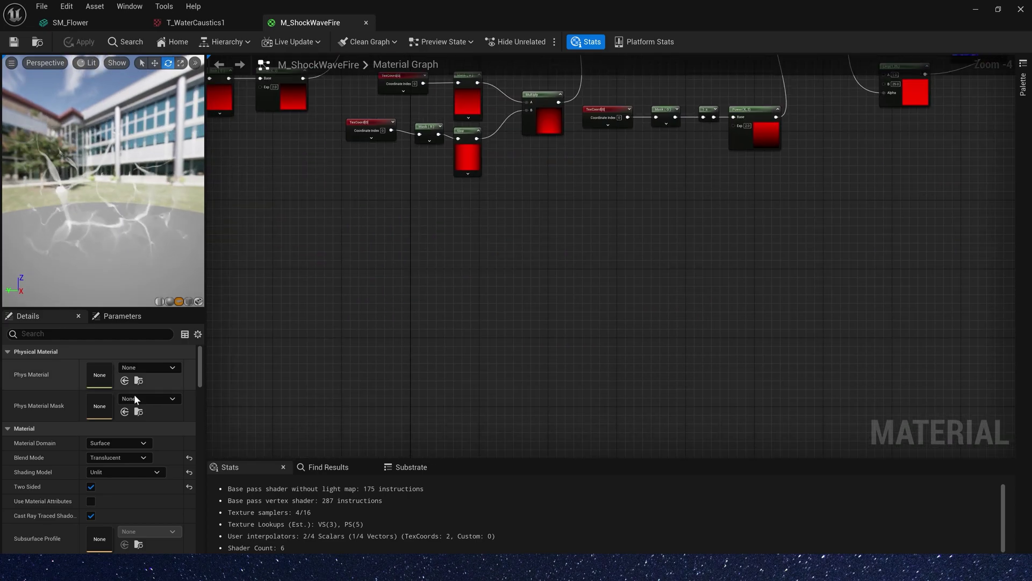
# Step: Add a TexCoord and a Texture Sample using the TilingNoise05 texture in the empty area below the mask nodes
pyautogui.click(434, 230)
pyautogui.scroll(2, 471, 248)
pyautogui.click(574, 245)
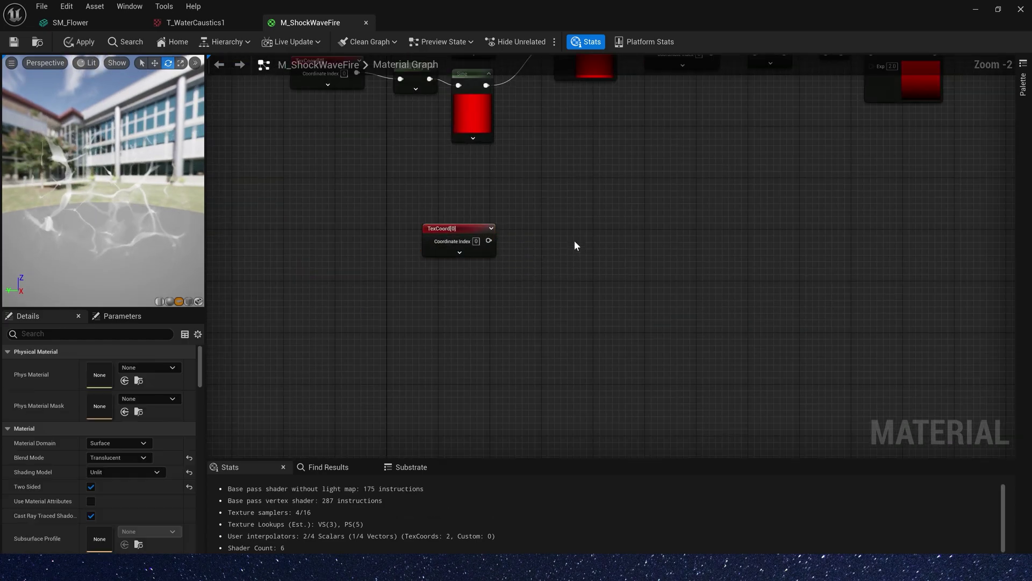
pyautogui.click(690, 207)
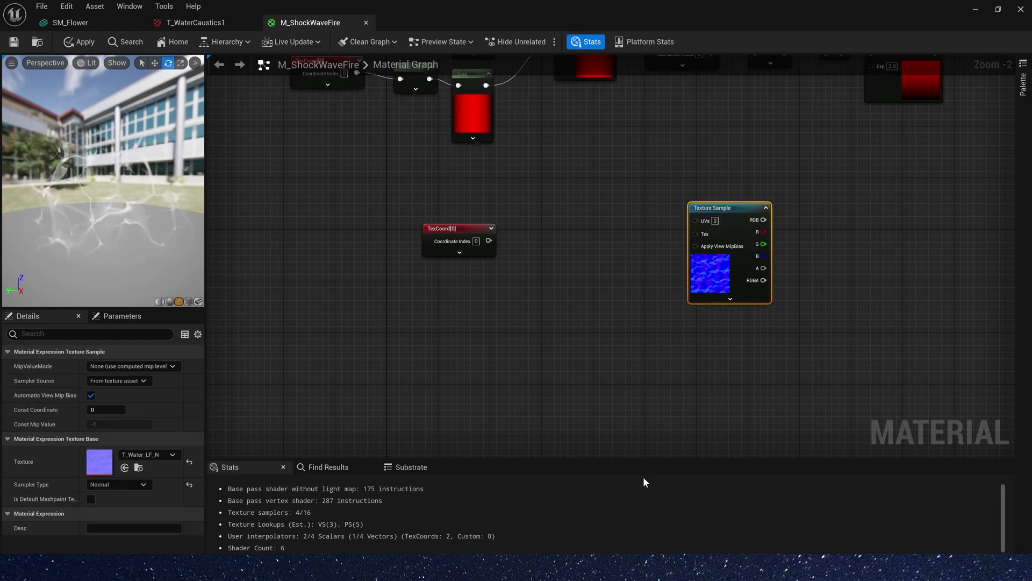
pyautogui.click(149, 455)
pyautogui.click(215, 215)
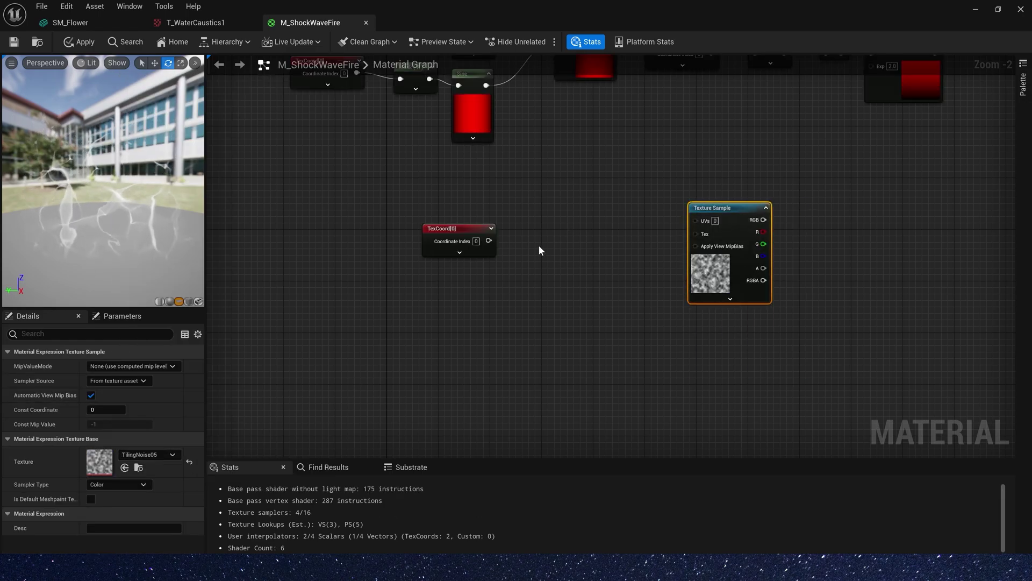
# Step: Route the new TexCoord through a Panner with Speed Y 1.0 into the noise Texture Sample's UVs
pyautogui.click(551, 222)
pyautogui.moveTo(489, 241); pyautogui.dragTo(545, 243)
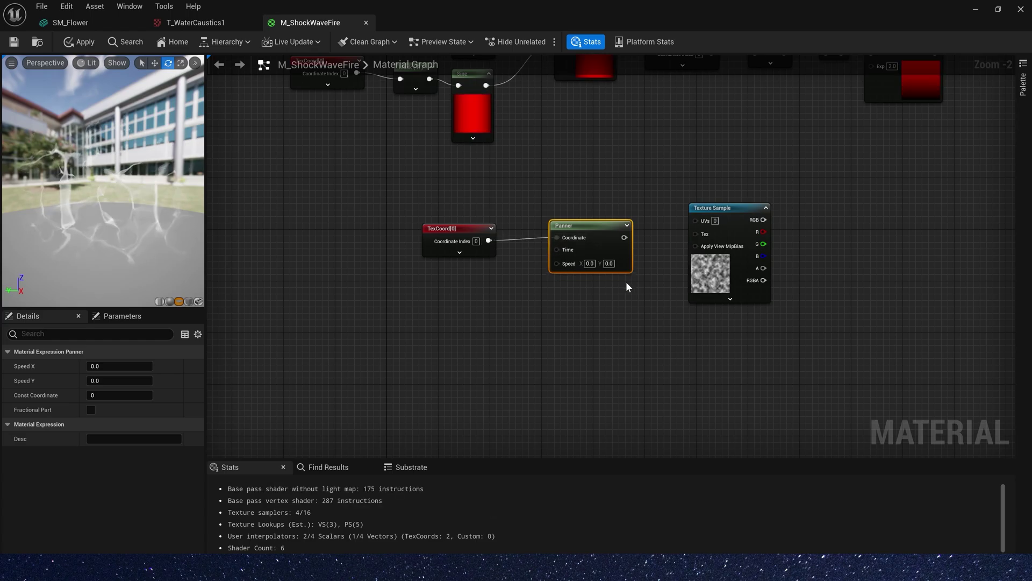
pyautogui.moveTo(697, 223); pyautogui.dragTo(689, 228)
# Step: Set the VTiling of the noise texture's TexCoord to 0.5
pyautogui.click(465, 233)
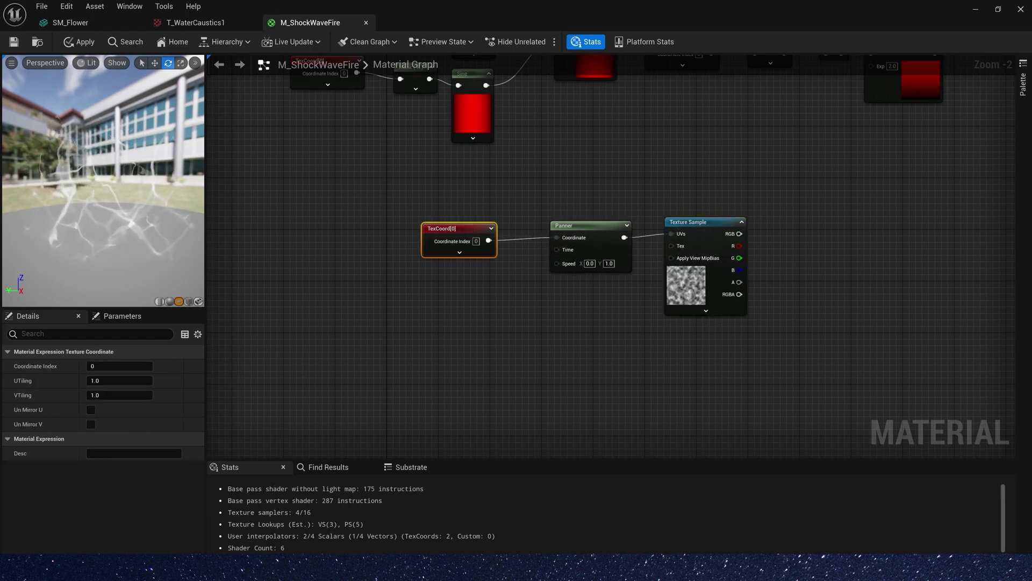
pyautogui.click(106, 398)
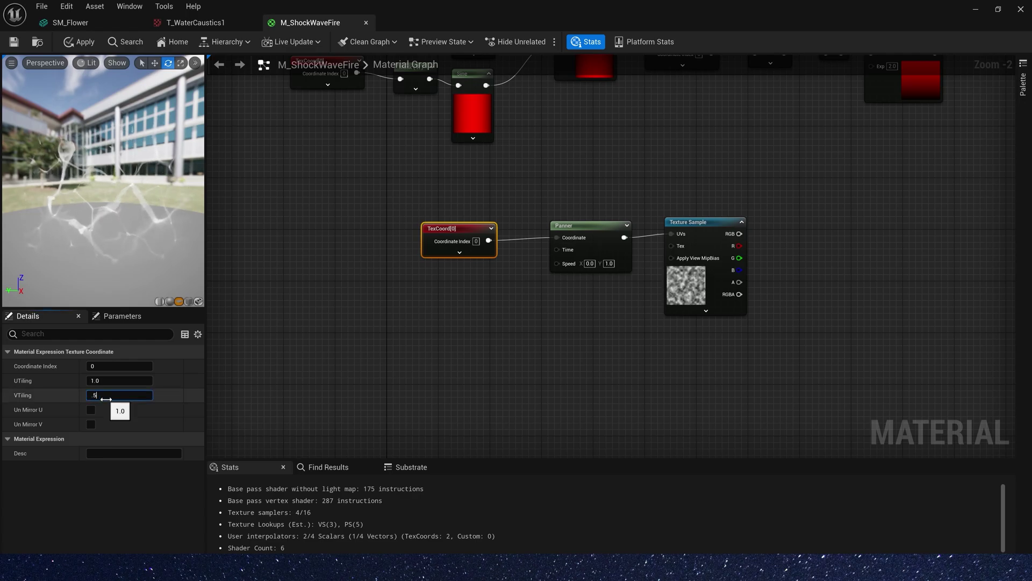
pyautogui.write('.5')
pyautogui.press('Tab')
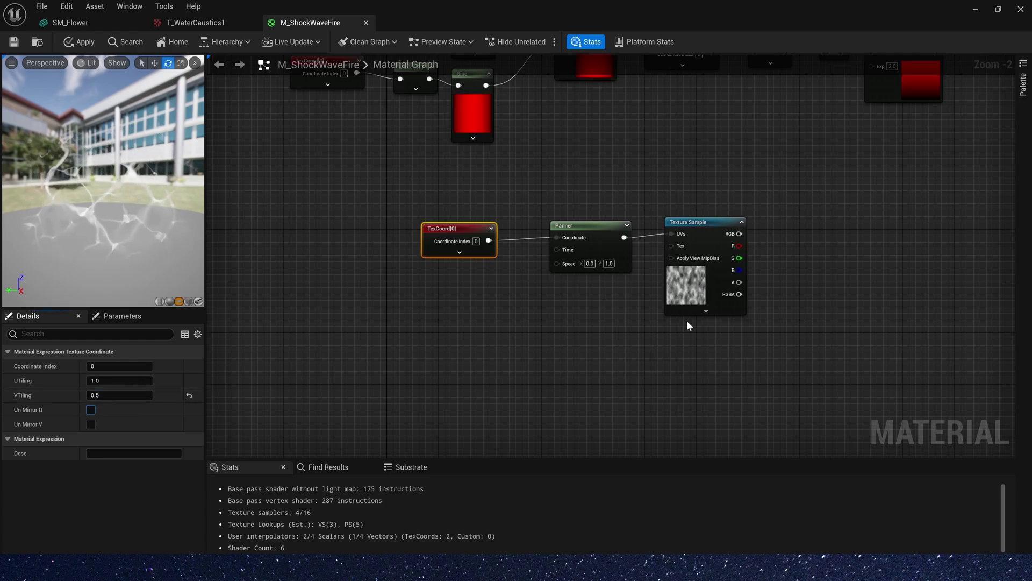
# Step: Multiply the noise texture's red channel by a new VertexNormalWS node in a new Multiply
pyautogui.moveTo(699, 321); pyautogui.dragTo(430, 309, button='right')
pyautogui.press('m')
pyautogui.click(556, 230)
pyautogui.moveTo(470, 235); pyautogui.dragTo(575, 251)
pyautogui.rightClick(482, 338)
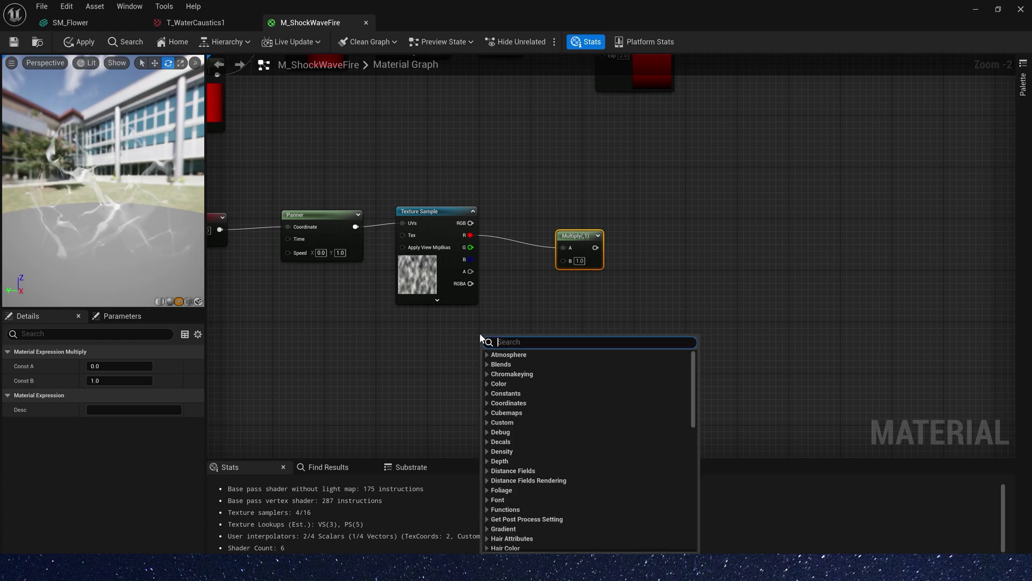
pyautogui.write('ws')
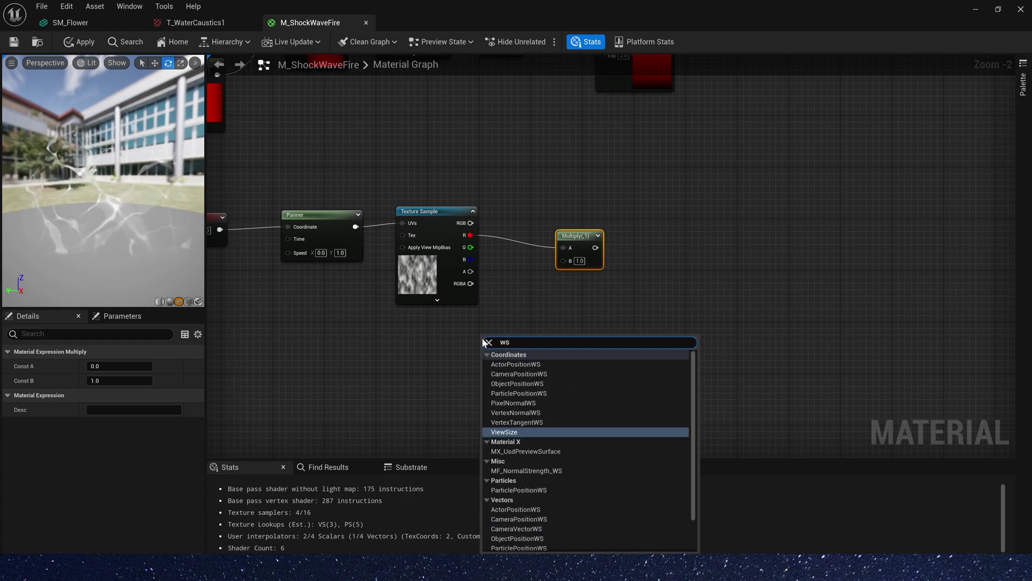
pyautogui.click(546, 412)
pyautogui.moveTo(506, 332); pyautogui.dragTo(564, 259)
pyautogui.moveTo(488, 313); pyautogui.dragTo(475, 326)
# Step: Feed the noise and vertex normal product into input A of a second Multiply
pyautogui.moveTo(571, 239); pyautogui.dragTo(662, 256)
pyautogui.click(639, 254)
pyautogui.press('m')
pyautogui.click(657, 238)
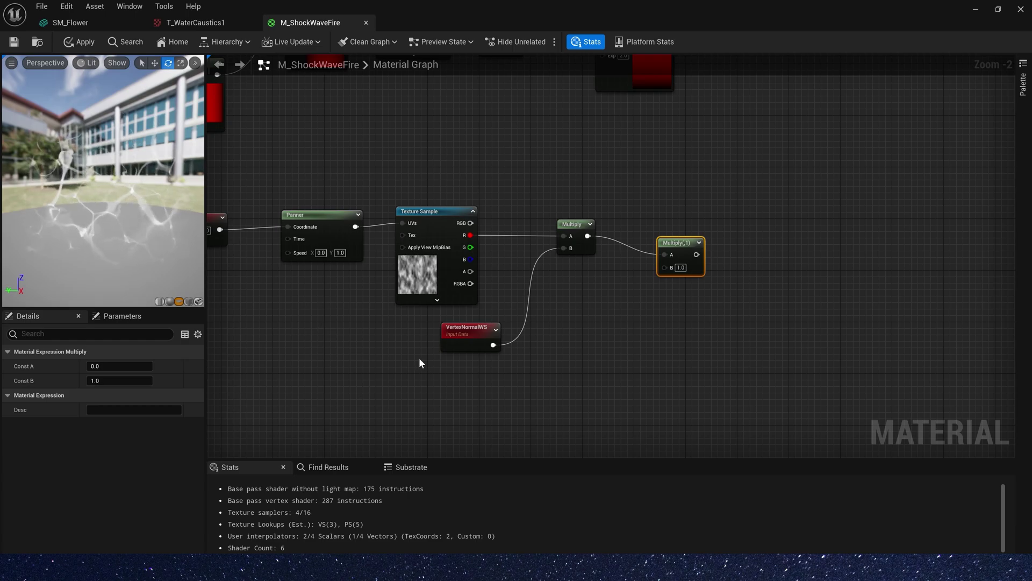
# Step: Place a chain of TexCoord, green Mask, 1-x and SmoothStep from 0 to 1 below the VertexNormalWS node
pyautogui.moveTo(287, 382); pyautogui.dragTo(330, 315, button='right')
pyautogui.click(331, 316)
pyautogui.moveTo(468, 337); pyautogui.dragTo(493, 343)
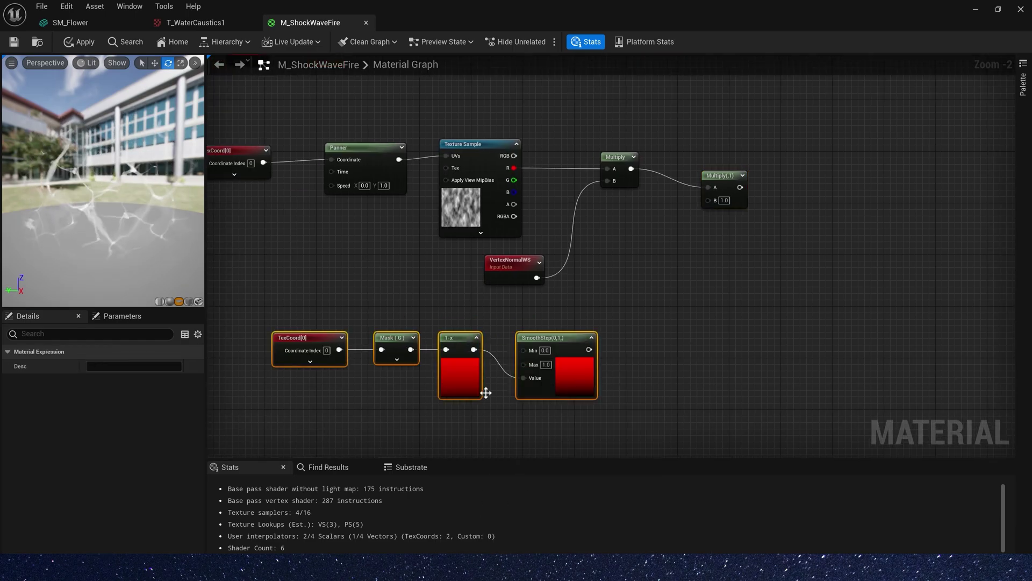
pyautogui.moveTo(484, 391); pyautogui.dragTo(458, 417)
# Step: Add a Dynamic Parameter and arrange it between the VertexNormalWS node and the SmoothStep chain
pyautogui.moveTo(555, 322); pyautogui.dragTo(511, 259, button='right')
pyautogui.rightClick(511, 242)
pyautogui.write('dynamic')
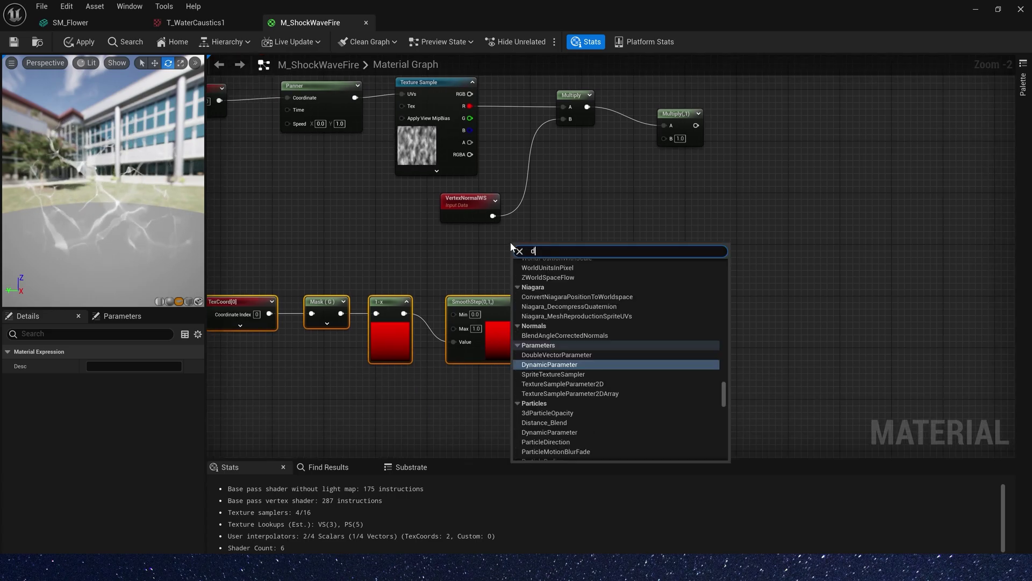
pyautogui.click(569, 321)
pyautogui.moveTo(571, 263); pyautogui.dragTo(553, 240)
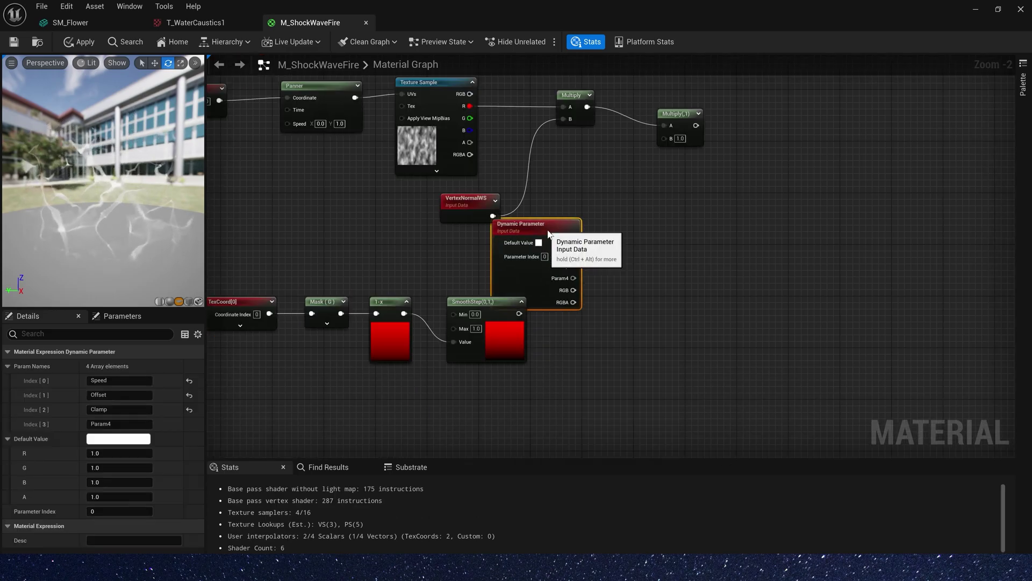
pyautogui.moveTo(263, 292); pyautogui.dragTo(522, 389)
pyautogui.moveTo(524, 280); pyautogui.dragTo(459, 292)
# Step: Name the new Dynamic Parameter's fourth parameter WPO
pyautogui.click(118, 423)
pyautogui.write('WPO')
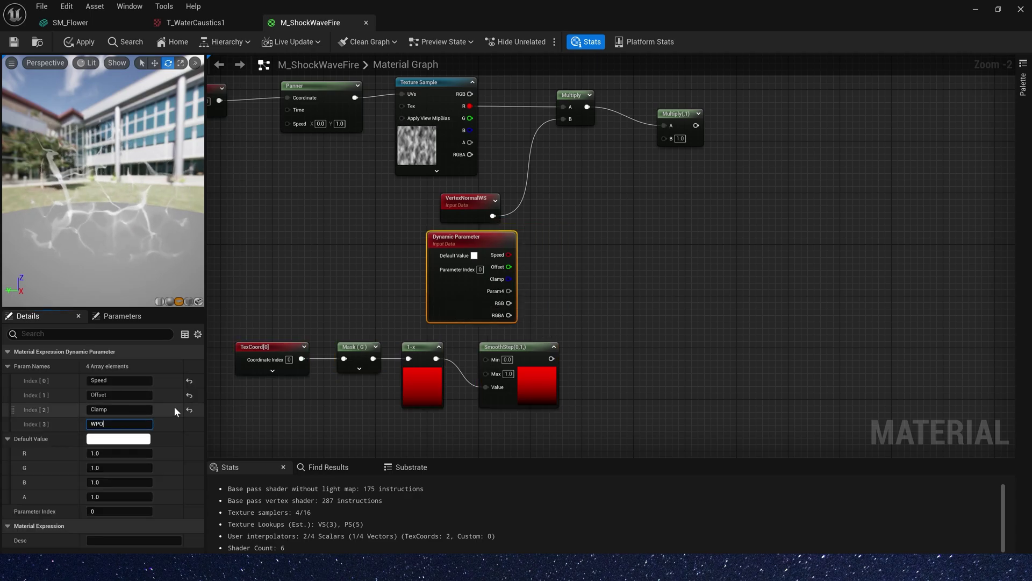
pyautogui.press('Return')
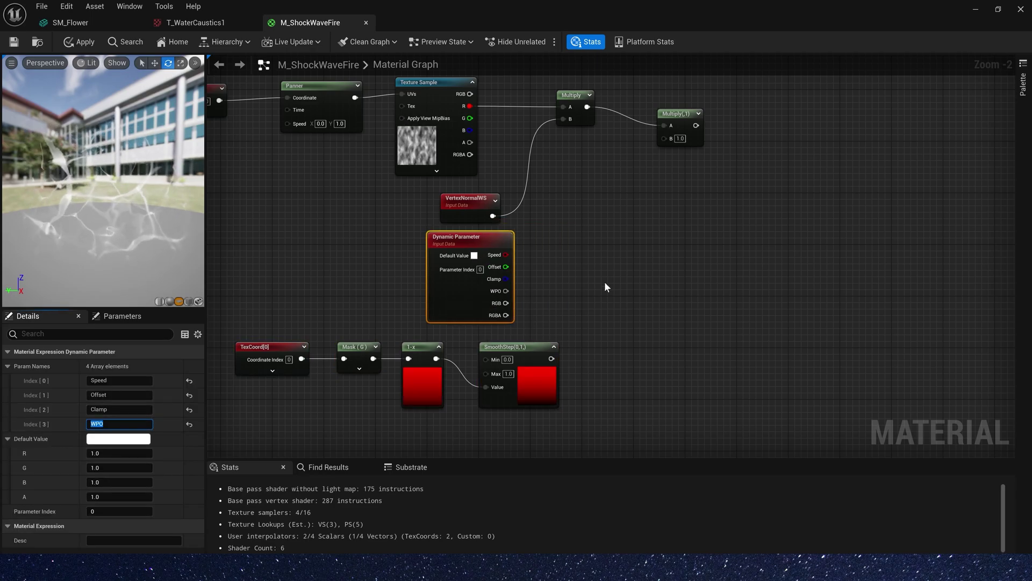
# Step: Multiply the Dynamic Parameter's WPO output by the SmoothStep result in a new Multiply node
pyautogui.click(584, 273)
pyautogui.press('m')
pyautogui.click(608, 273)
pyautogui.moveTo(506, 291); pyautogui.dragTo(615, 289)
pyautogui.moveTo(552, 359); pyautogui.dragTo(614, 301)
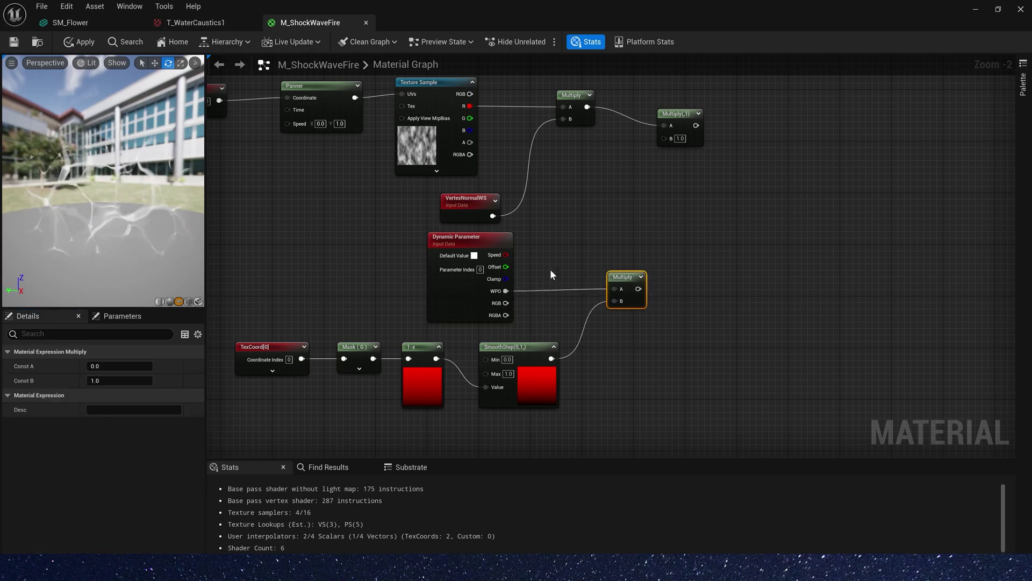
# Step: Feed the WPO product into input B of the noise-normal Multiply and connect that node's result to World Position Offset
pyautogui.moveTo(550, 269); pyautogui.dragTo(457, 335, button='right')
pyautogui.moveTo(545, 355); pyautogui.dragTo(582, 205)
pyautogui.scroll(-2, 587, 183)
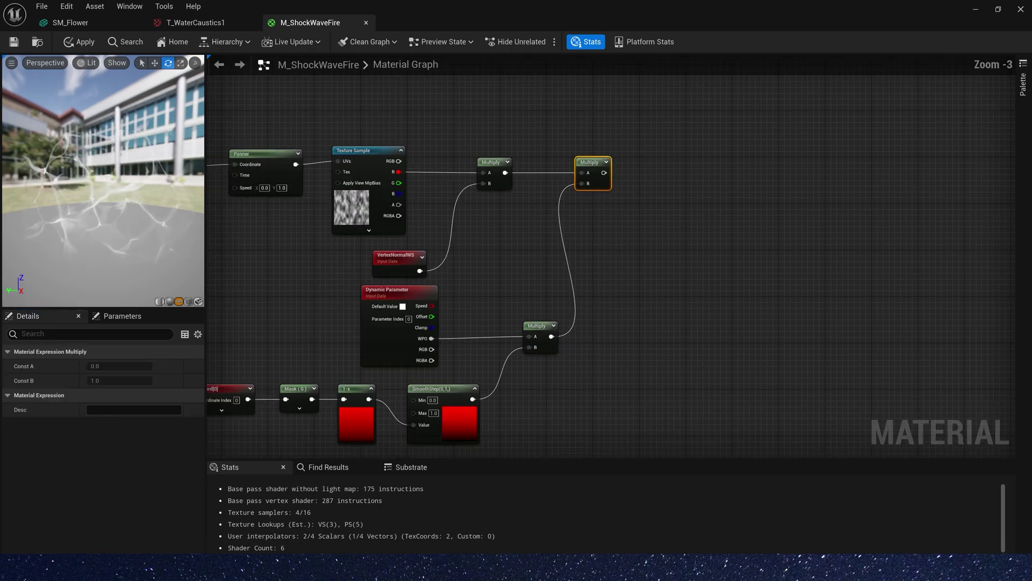
pyautogui.moveTo(661, 139); pyautogui.dragTo(466, 348, button='right')
pyautogui.moveTo(402, 382); pyautogui.dragTo(648, 150)
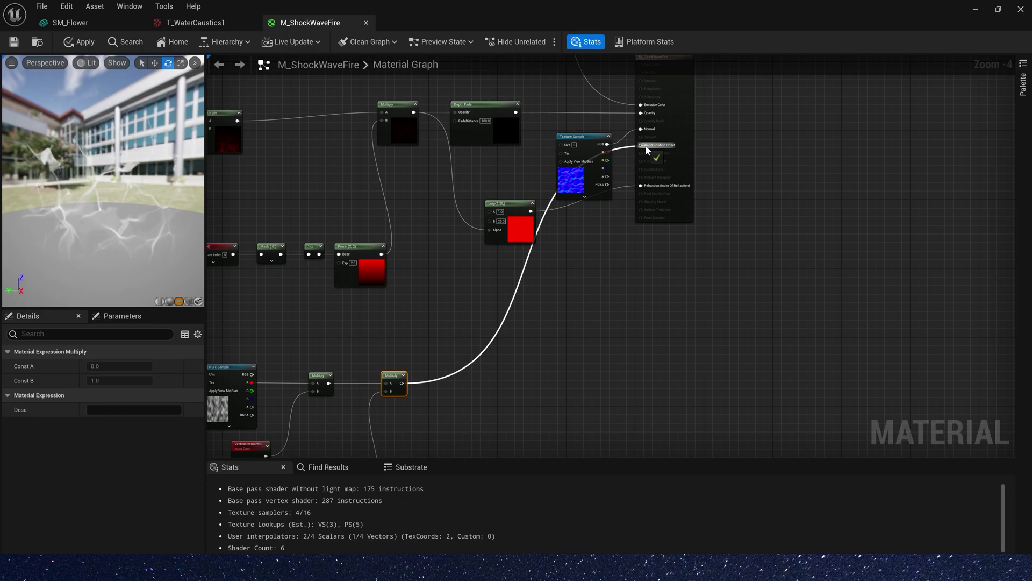
# Step: Move the M_ShockWaveFire output node farther away from the Texture Sample and refraction nodes
pyautogui.moveTo(786, 109); pyautogui.dragTo(670, 248, button='right')
pyautogui.moveTo(557, 200); pyautogui.dragTo(720, 212)
pyautogui.scroll(-3, 529, 322)
pyautogui.scroll(3, 484, 344)
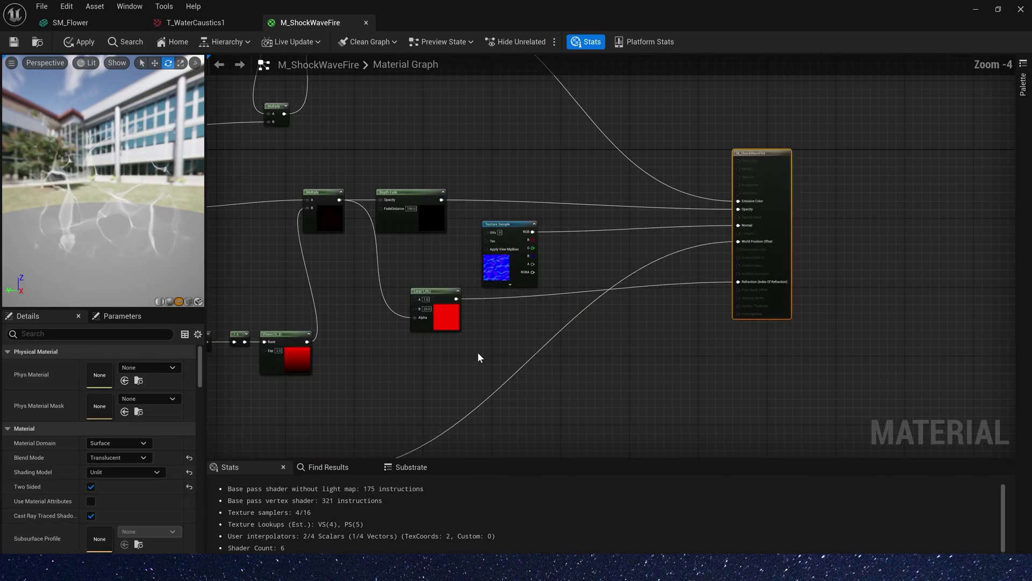
pyautogui.moveTo(481, 350); pyautogui.dragTo(493, 343, button='right')
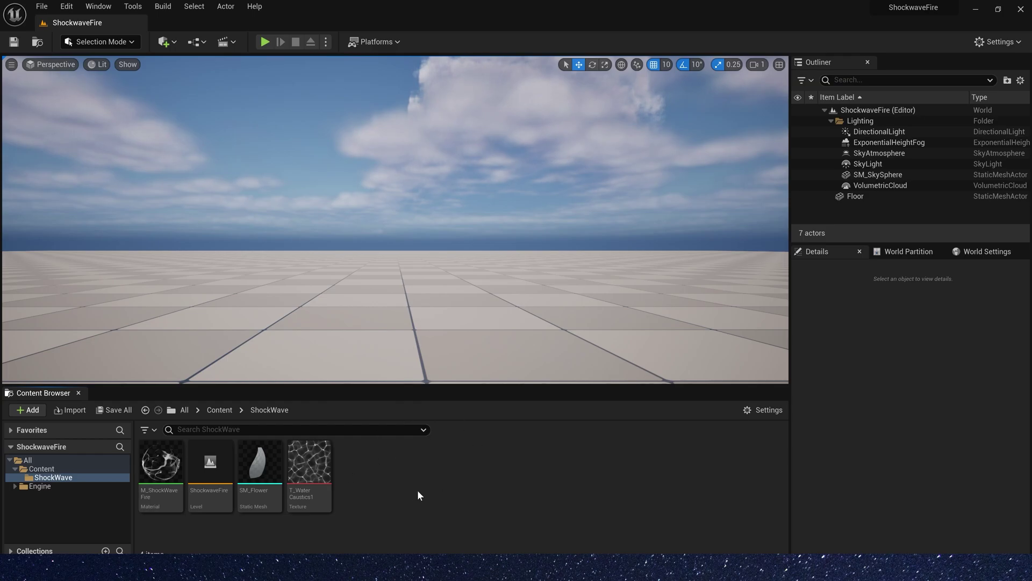
# Step: Create a Niagara system named NS_Shockwave in the ShockWave folder from selected emitters, using the Empty emitter
pyautogui.rightClick(384, 477)
pyautogui.click(452, 243)
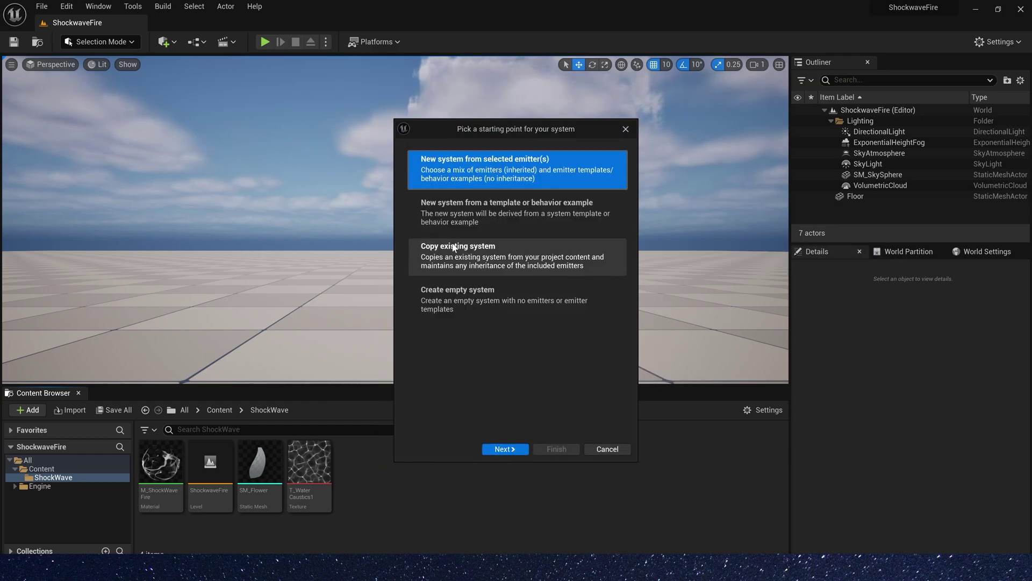
pyautogui.click(500, 447)
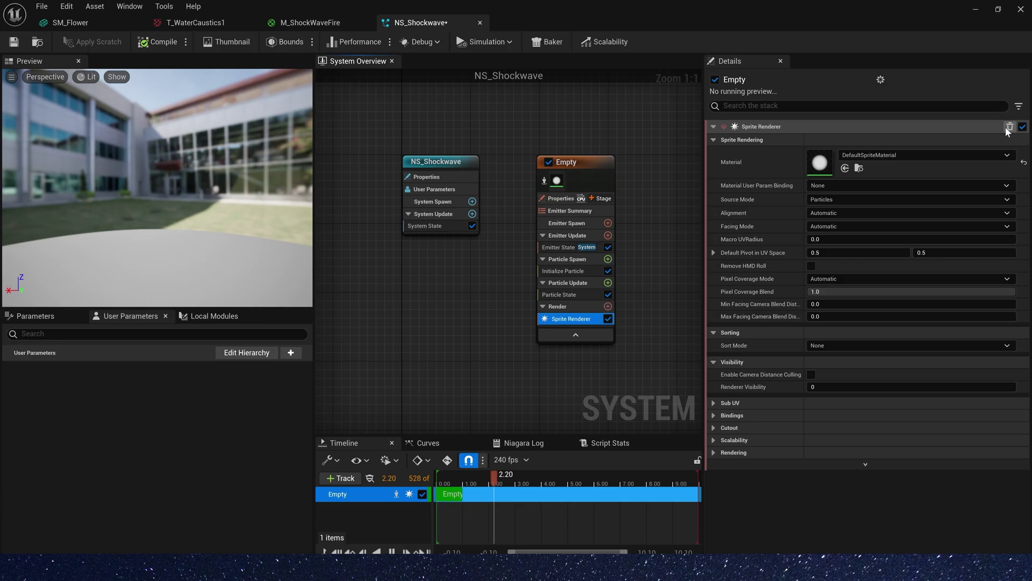
# Step: Replace the Empty emitter's Sprite Renderer with a Mesh Renderer that uses the SM_Flower mesh
pyautogui.click(1010, 126)
pyautogui.click(608, 295)
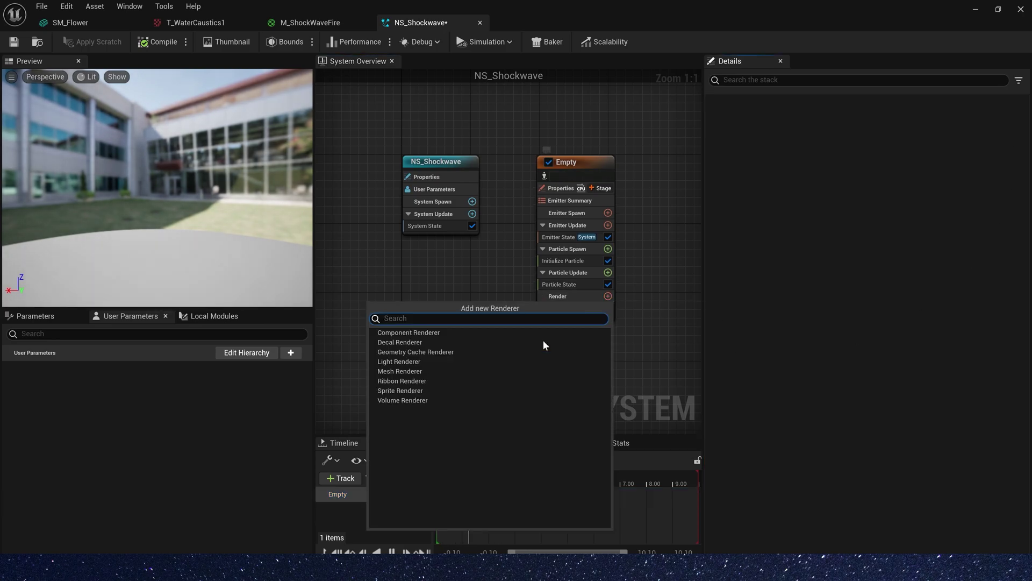
pyautogui.click(422, 369)
pyautogui.click(112, 28)
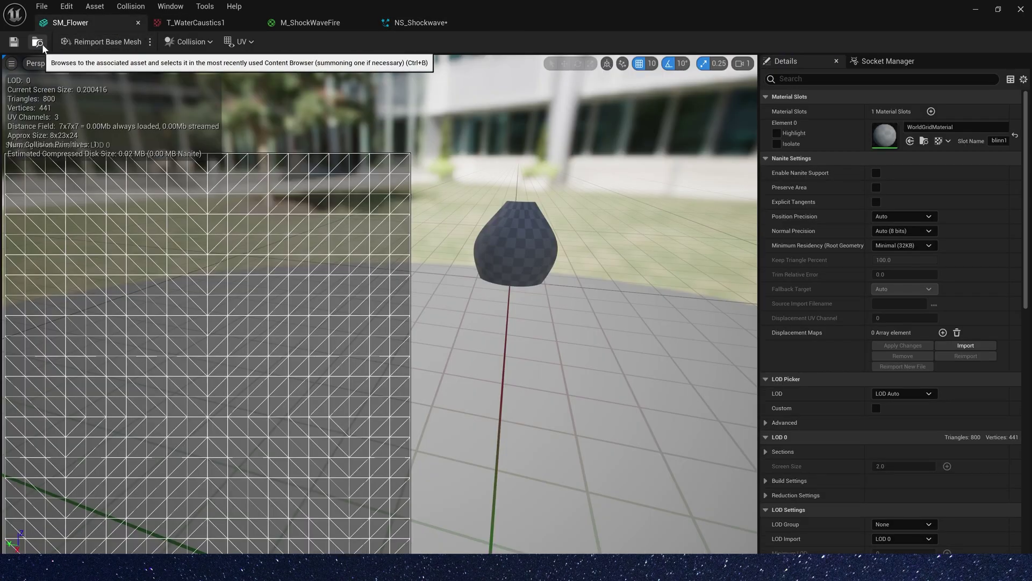
pyautogui.click(416, 26)
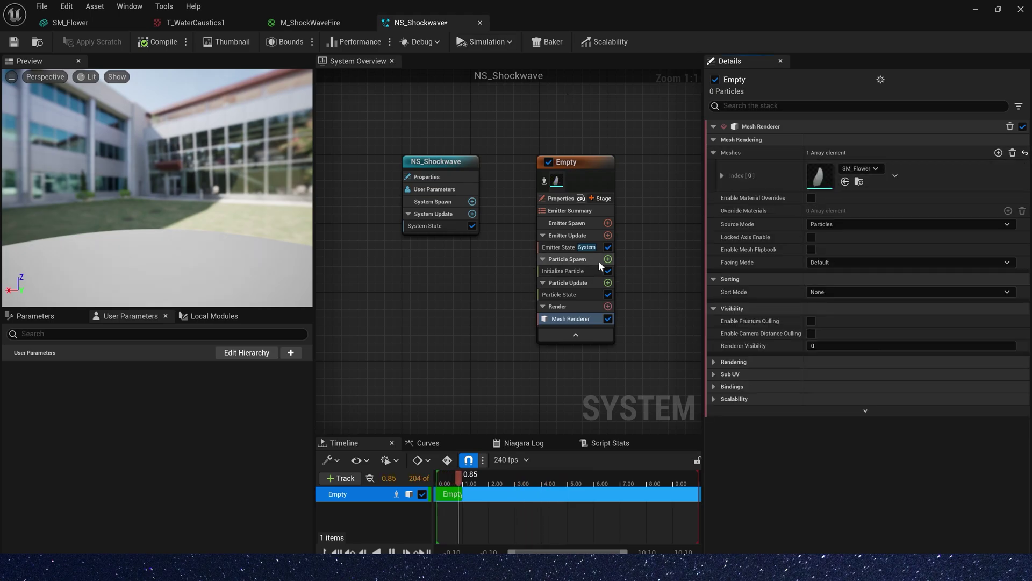
# Step: Add Spawn Burst Instantaneous to Emitter Update with a Spawn Count of 50
pyautogui.click(608, 235)
pyautogui.click(466, 329)
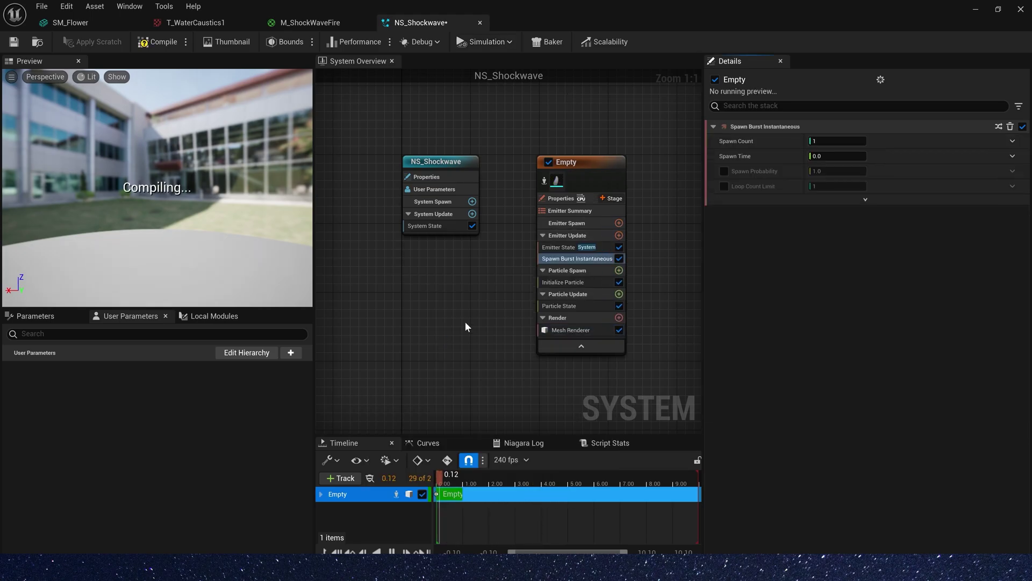
pyautogui.click(833, 141)
pyautogui.write('50')
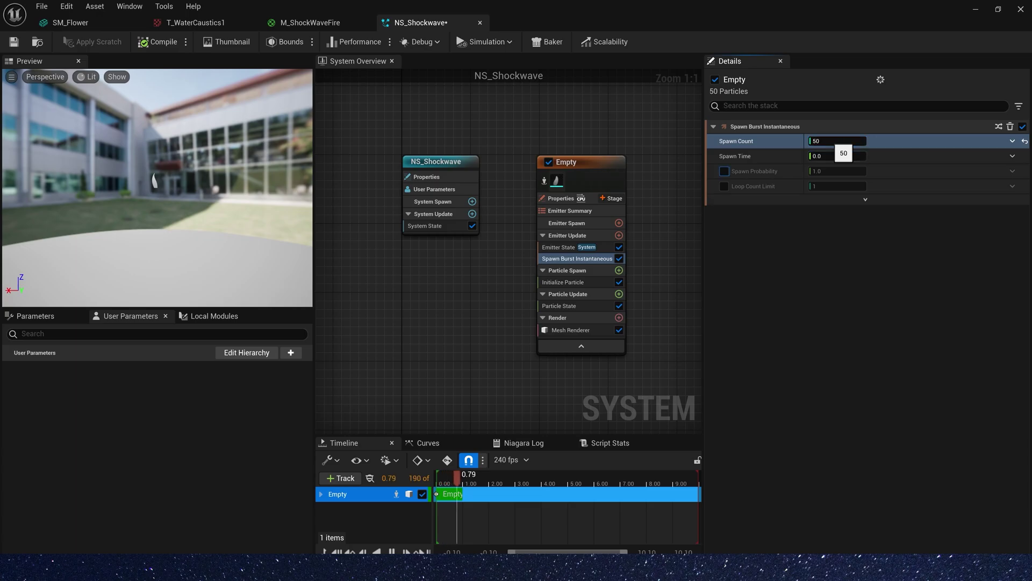
pyautogui.moveTo(157, 188); pyautogui.dragTo(199, 197)
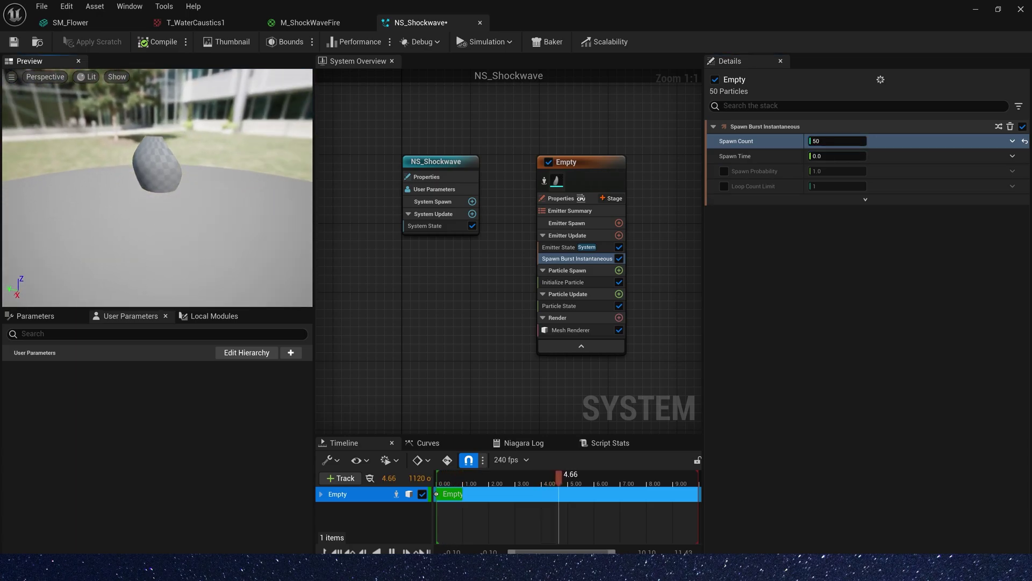
# Step: Set Initialize Particle's Lifetime Mode to Random, with a minimum of 0.5 and a maximum of 0.7
pyautogui.click(564, 282)
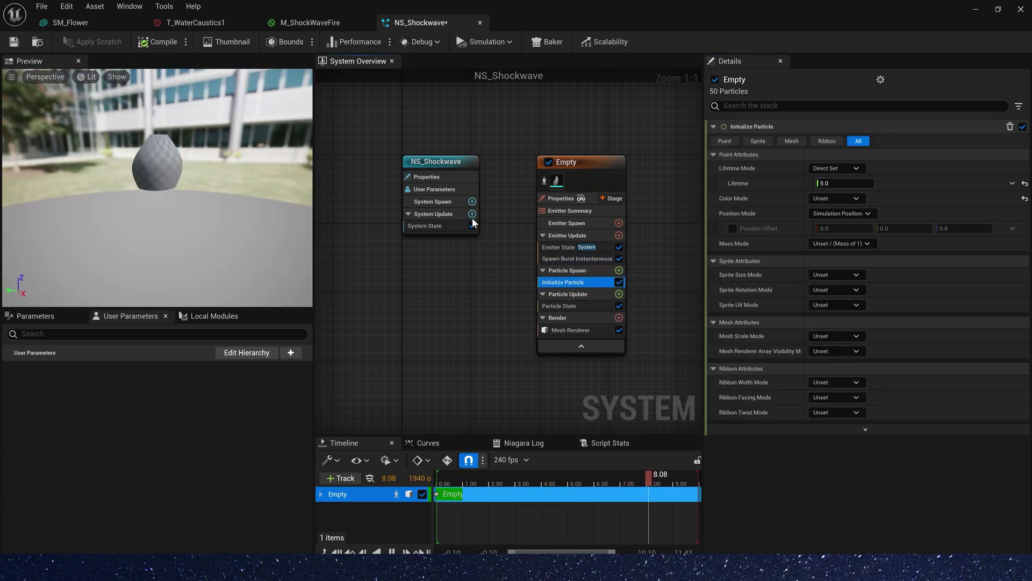
pyautogui.click(855, 168)
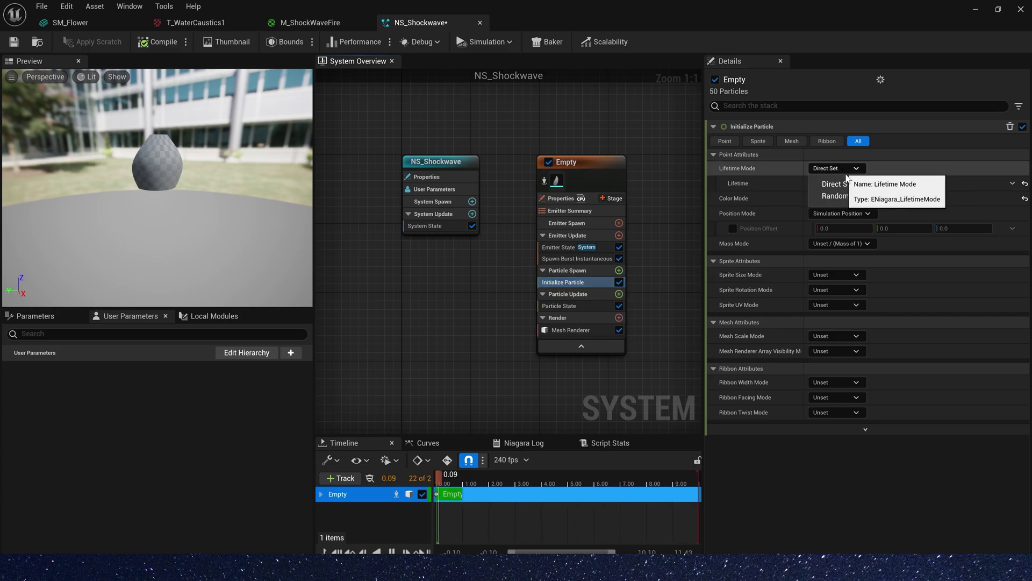
pyautogui.click(841, 198)
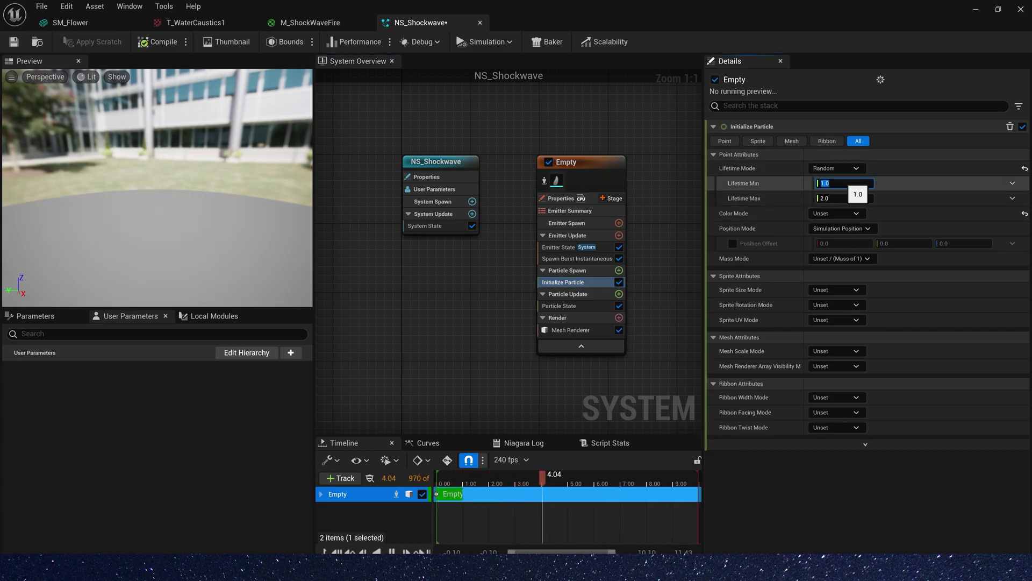
pyautogui.write('.5')
pyautogui.write('.7')
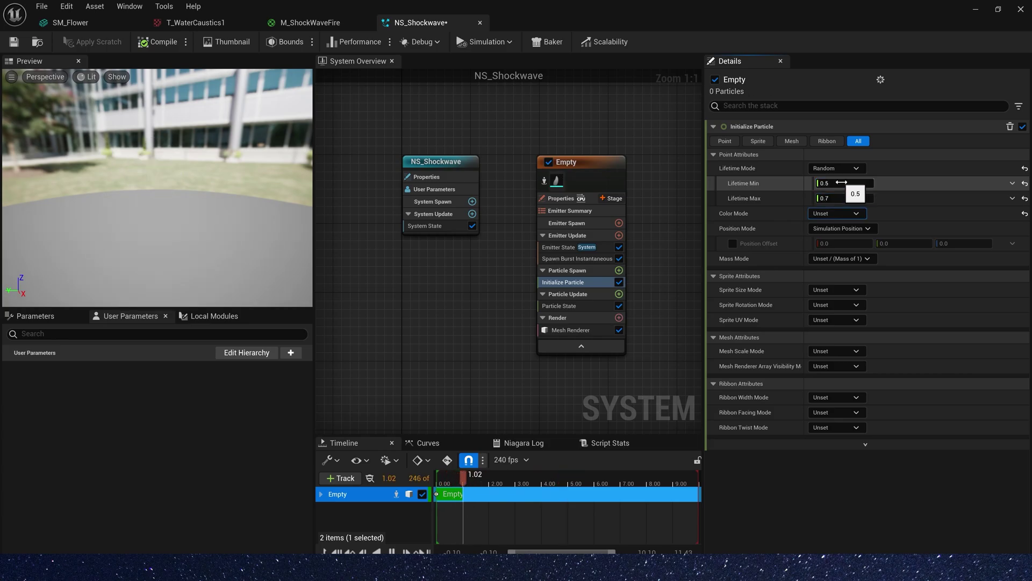
pyautogui.press('Tab')
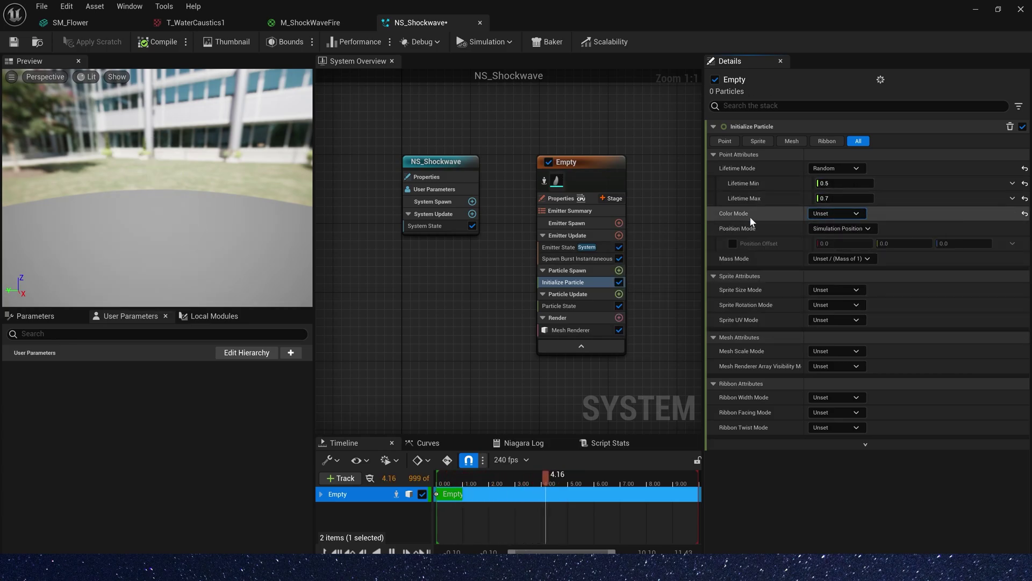
# Step: Set Color Mode to Direct Set and drive it with a new Linear Color user parameter of R 100, G 1, B 0.2
pyautogui.click(836, 213)
pyautogui.click(856, 241)
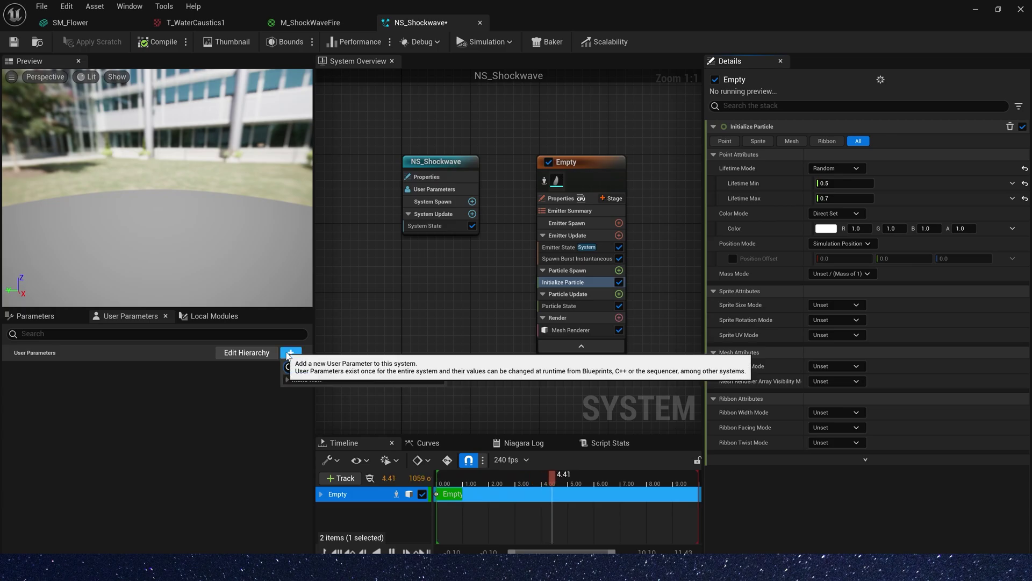
pyautogui.click(291, 352)
pyautogui.write('colo')
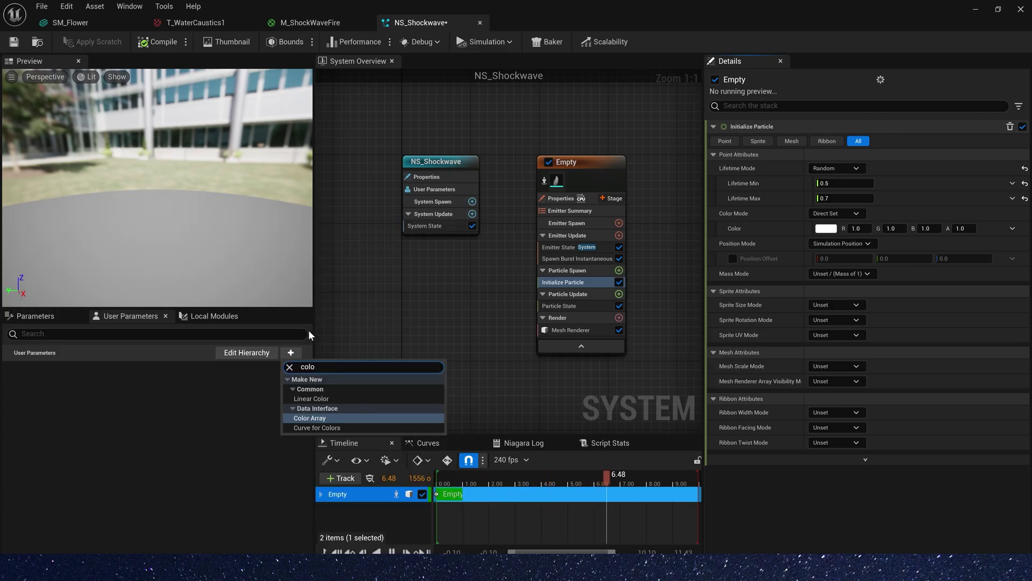
pyautogui.click(311, 398)
pyautogui.moveTo(56, 372); pyautogui.dragTo(853, 229)
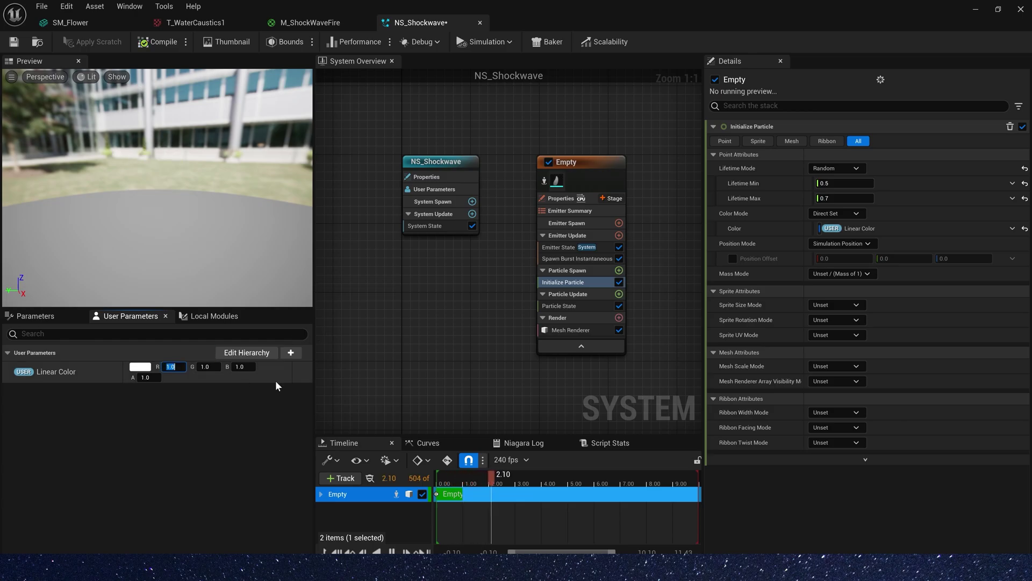
pyautogui.write('100')
pyautogui.press('Tab')
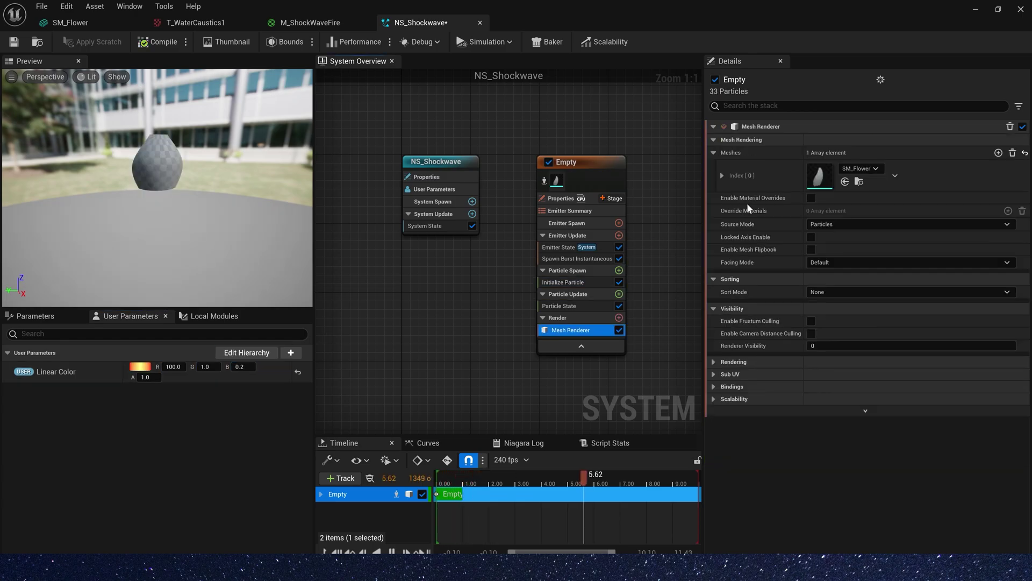
# Step: Enable material overrides on the Mesh Renderer, assign M_ShockWaveFire as the override, and preview the effect at 0.06 on the timeline
pyautogui.click(810, 198)
pyautogui.click(998, 211)
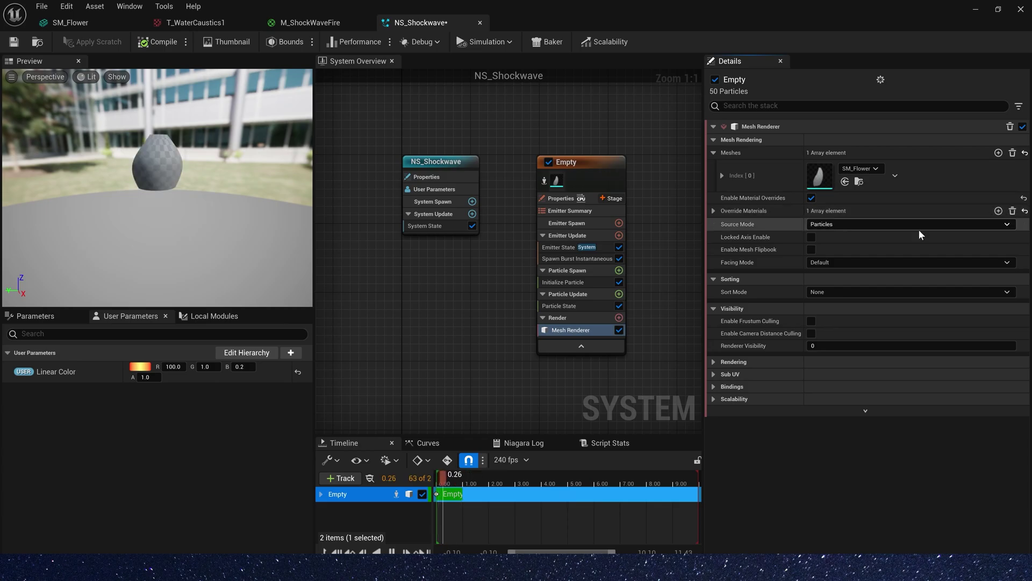
pyautogui.click(720, 226)
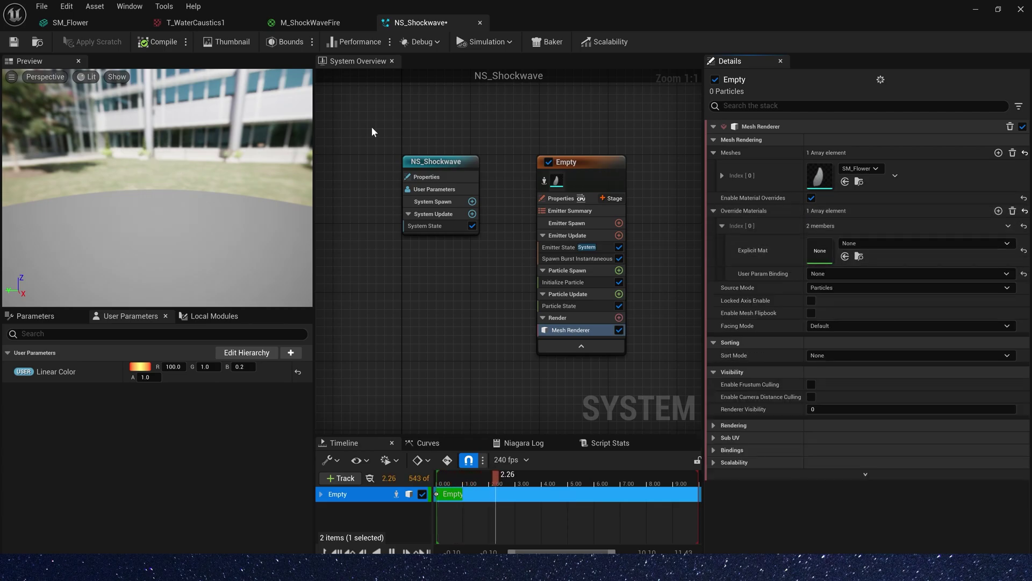
pyautogui.click(307, 24)
pyautogui.click(421, 22)
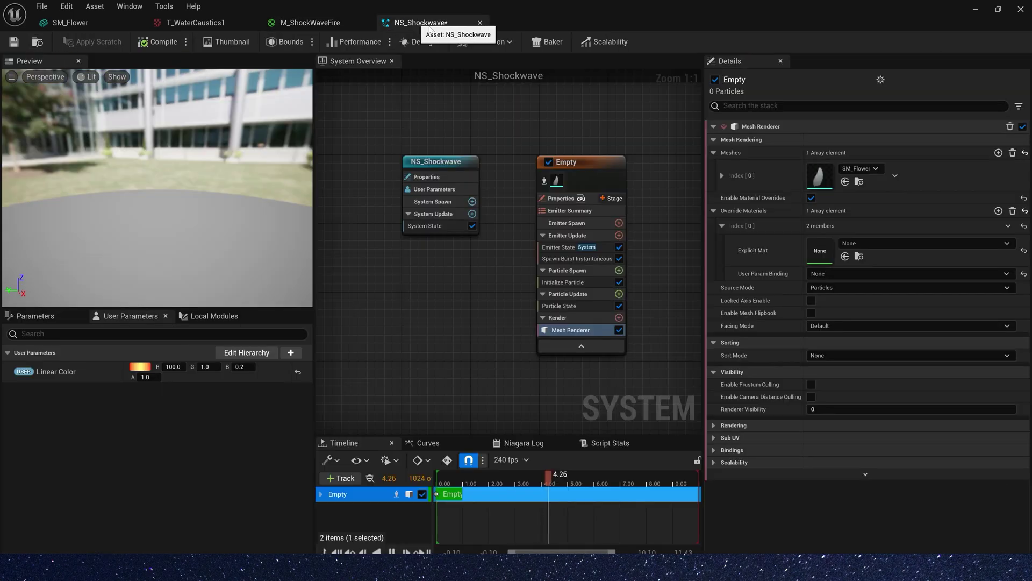
pyautogui.click(845, 257)
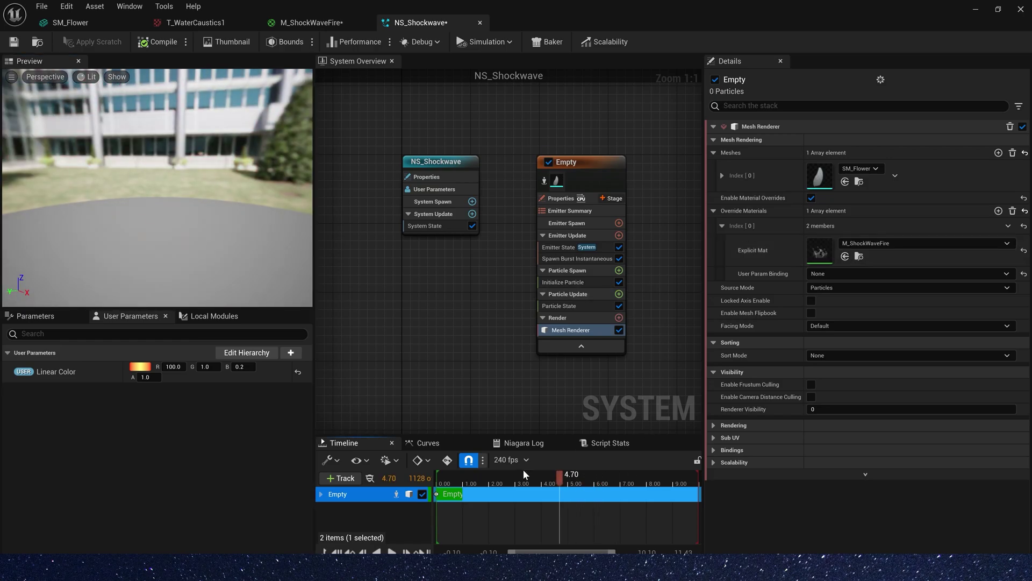
pyautogui.moveTo(438, 475); pyautogui.dragTo(440, 475)
pyautogui.moveTo(215, 215); pyautogui.dragTo(180, 215)
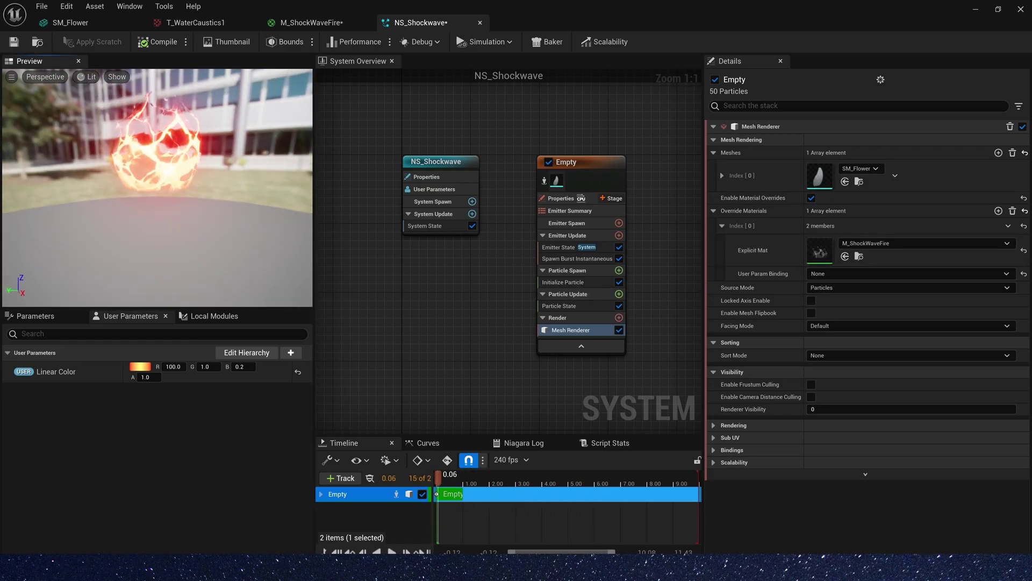
# Step: Set Initialize Particle's Mesh Scale Mode to Random Uniform, with a minimum of 5 and a maximum of 10
pyautogui.click(553, 281)
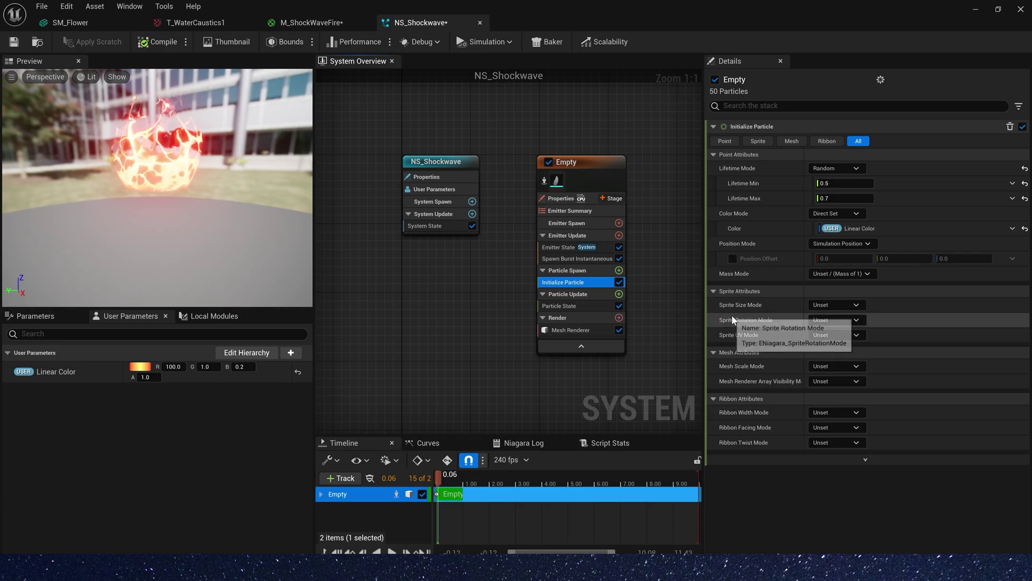
pyautogui.click(853, 366)
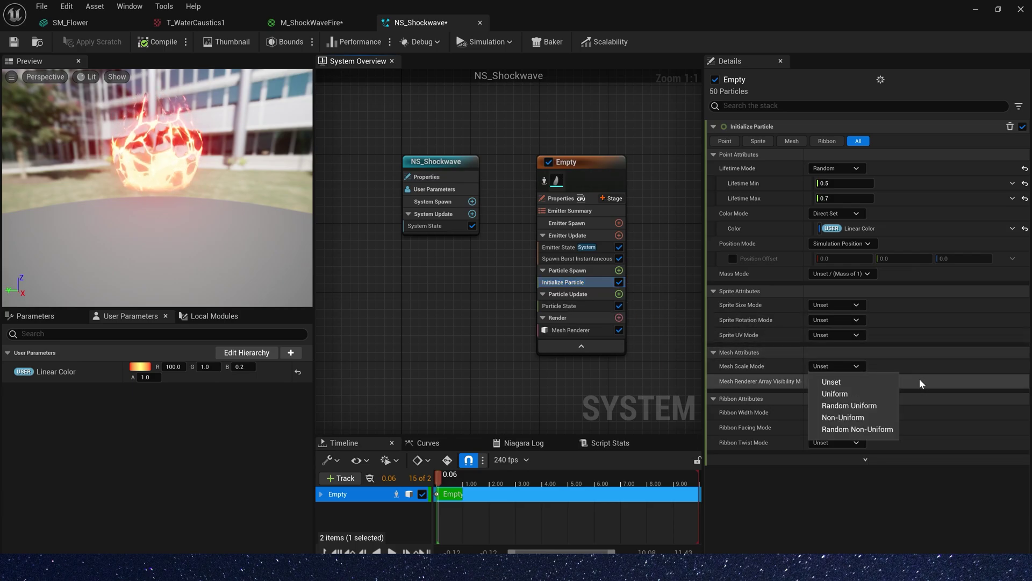
pyautogui.click(849, 405)
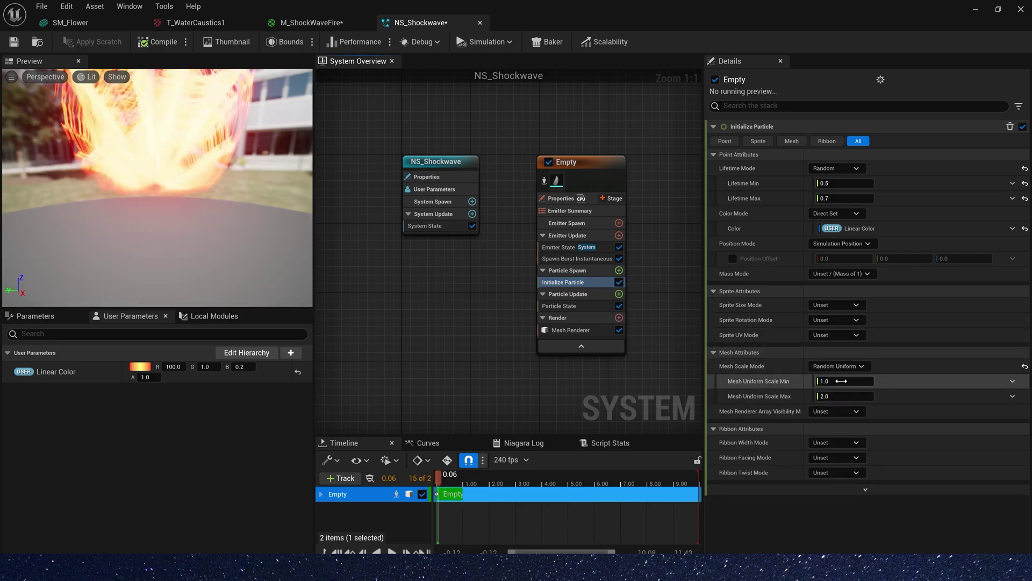
pyautogui.click(844, 381)
pyautogui.write('5')
pyautogui.press('Tab')
pyautogui.write('1')
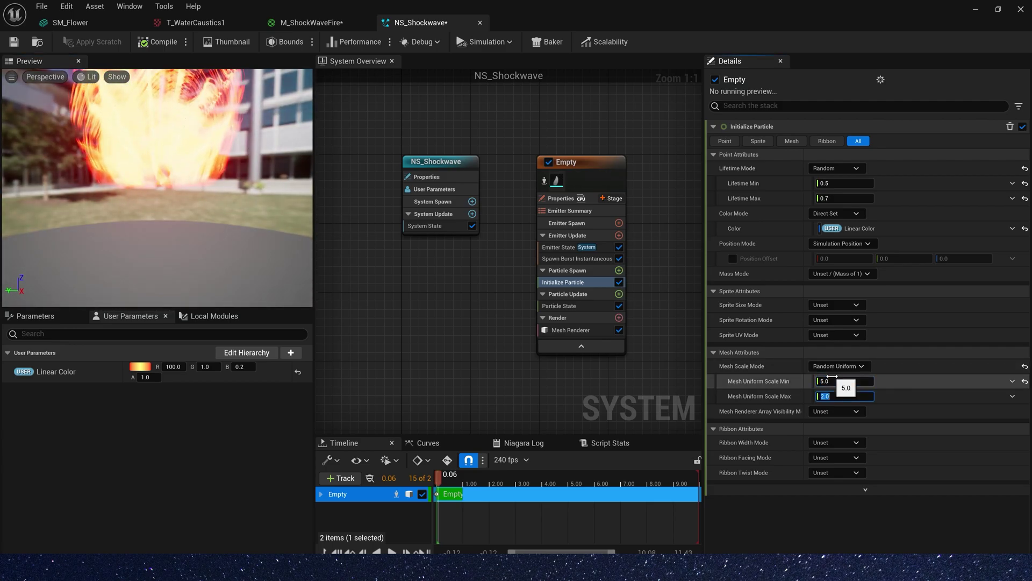
pyautogui.write('0')
pyautogui.press('Return')
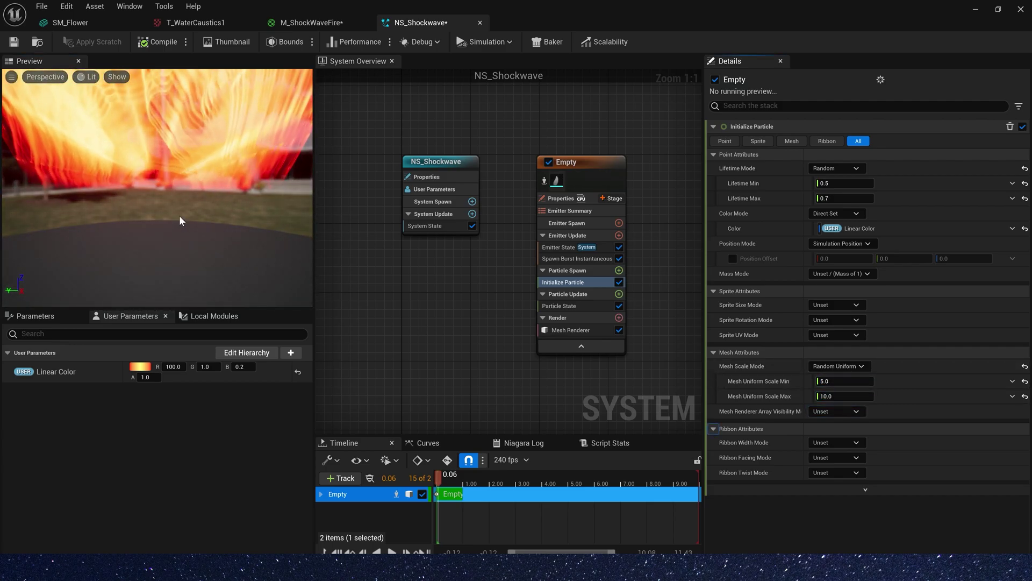
# Step: Add a Shape Location module to Particle Spawn and set its Shape Primitive to Cylinder
pyautogui.click(619, 270)
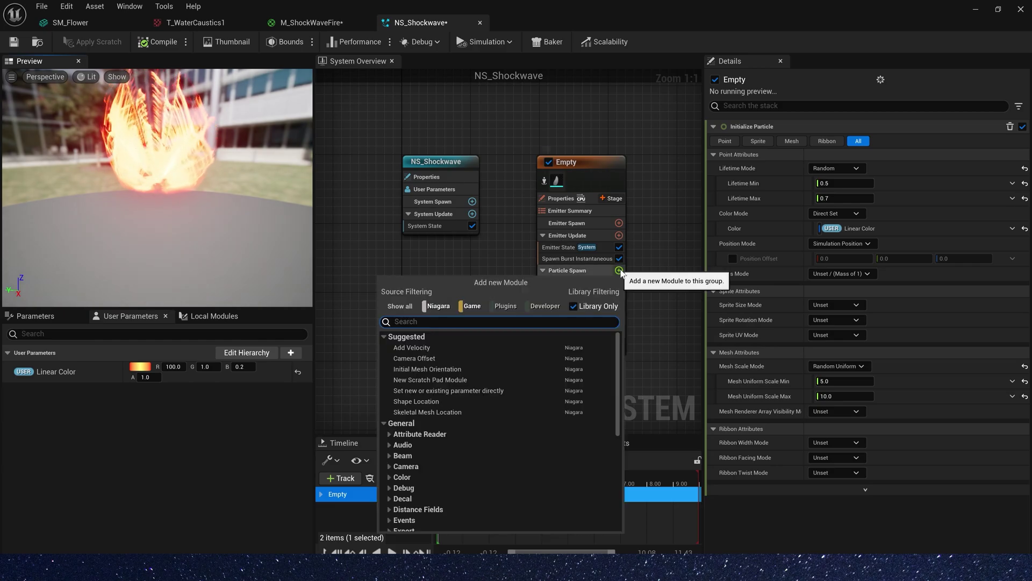
pyautogui.write('lo')
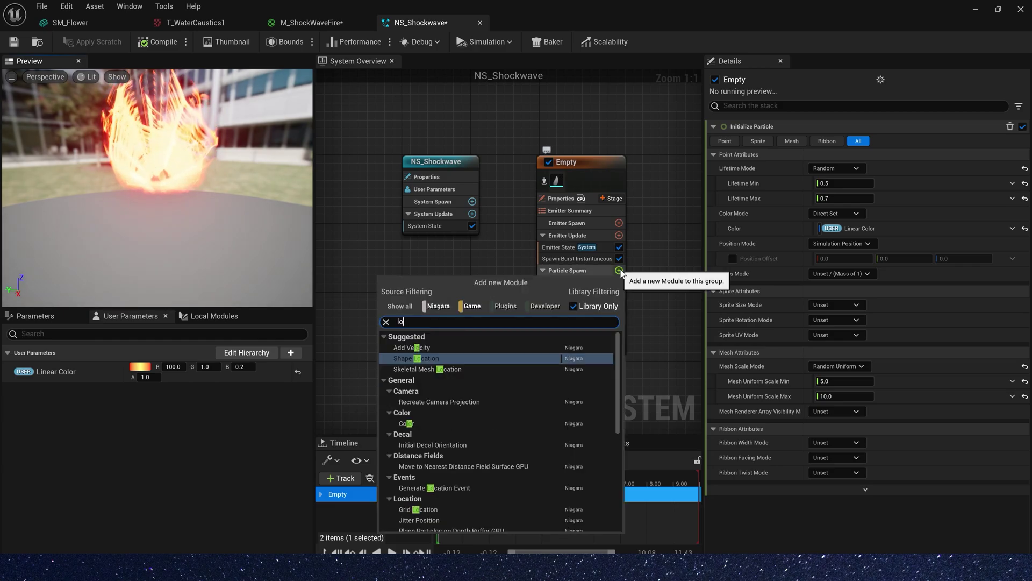
pyautogui.click(418, 358)
pyautogui.click(839, 169)
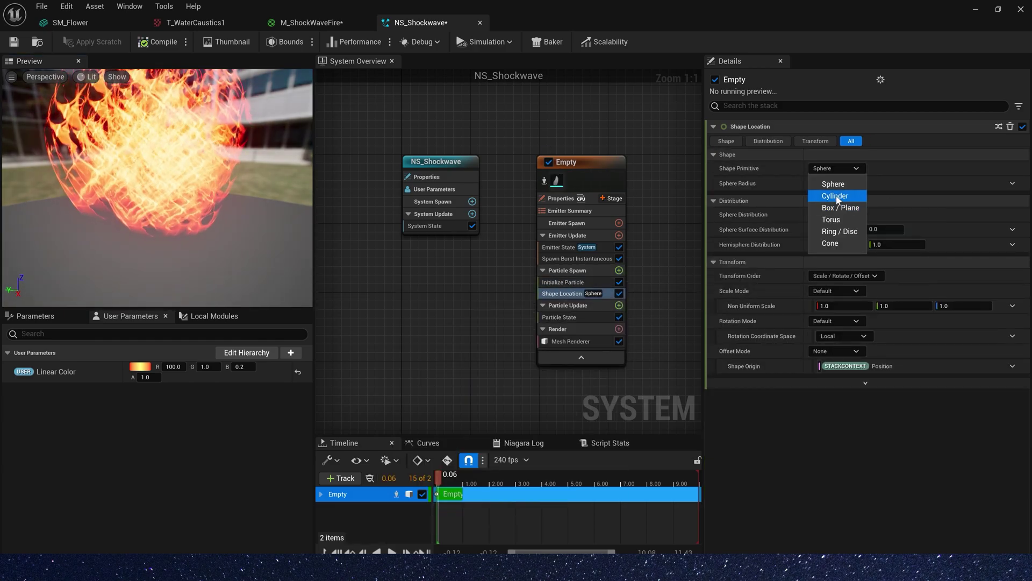
pyautogui.click(847, 193)
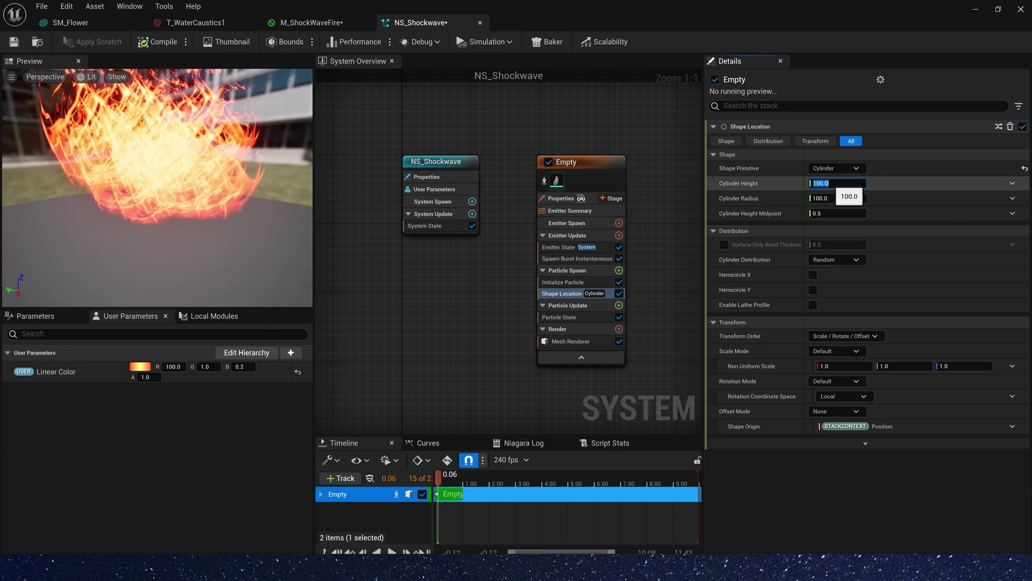
# Step: Set the Shape Location's Cylinder Height to 1 and Cylinder Radius to 5
pyautogui.press('Tab')
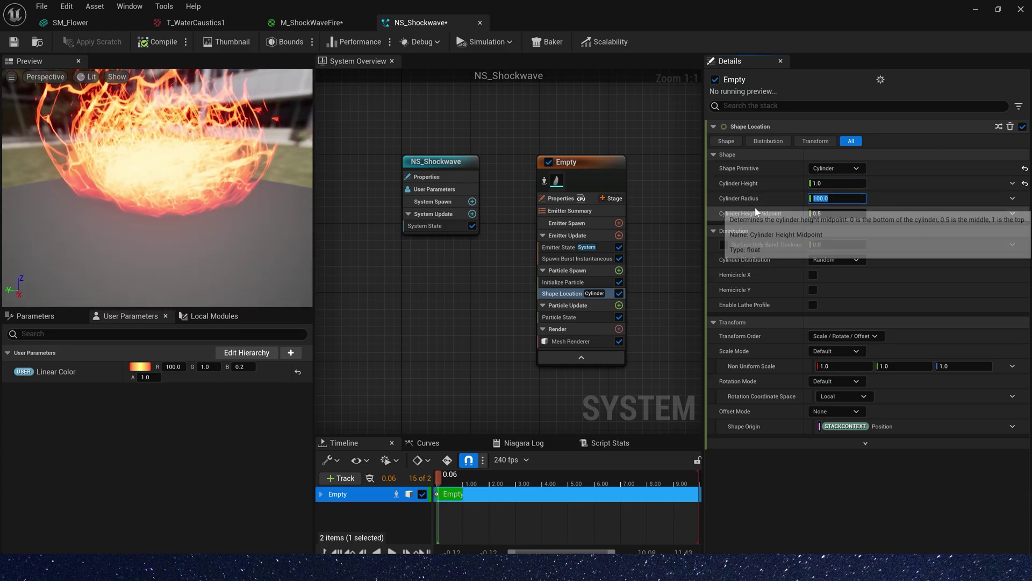
pyautogui.write('5')
pyautogui.press('Tab')
pyautogui.moveTo(178, 177); pyautogui.dragTo(171, 200)
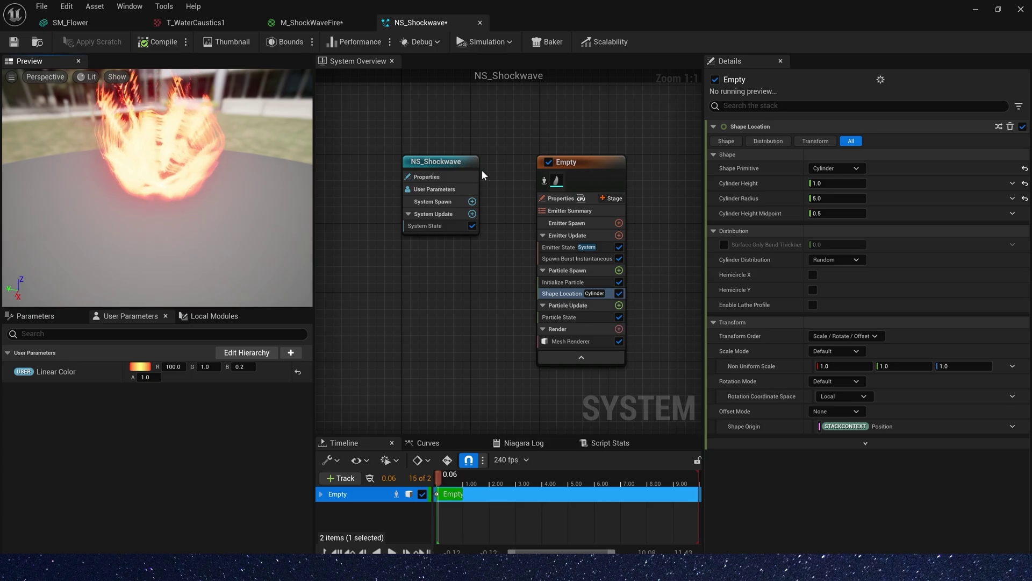
# Step: Add an Initial Mesh Orientation module to Particle Spawn, set Mesh Orientation Mode to None and enable its Rotation settings
pyautogui.click(619, 269)
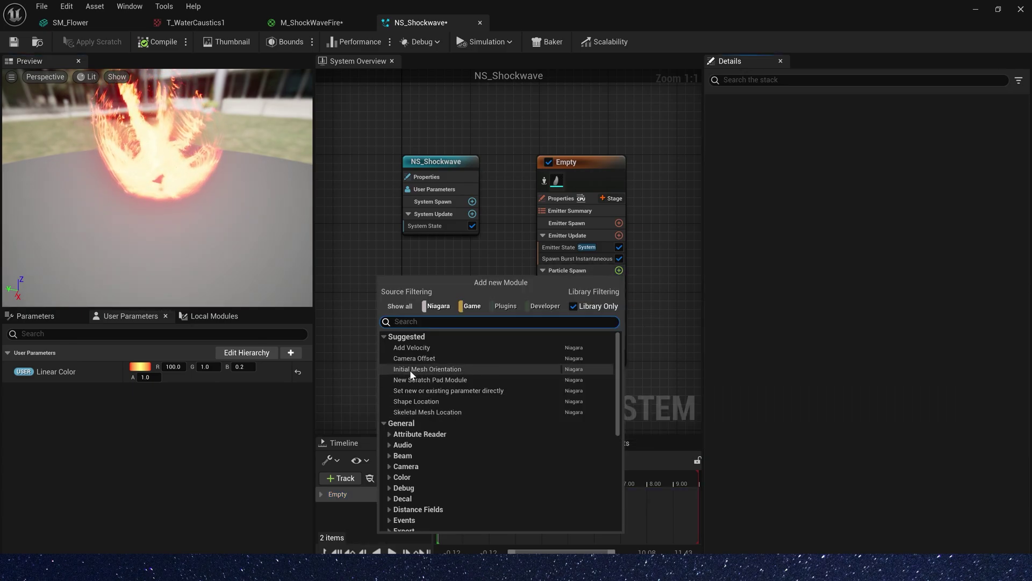
pyautogui.click(454, 369)
pyautogui.click(836, 153)
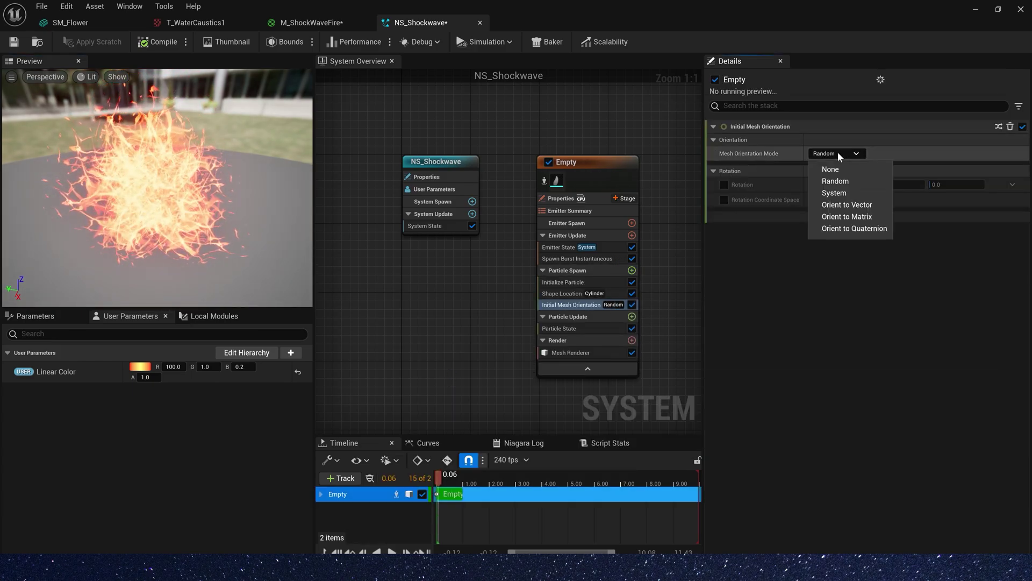
pyautogui.click(835, 166)
pyautogui.click(724, 185)
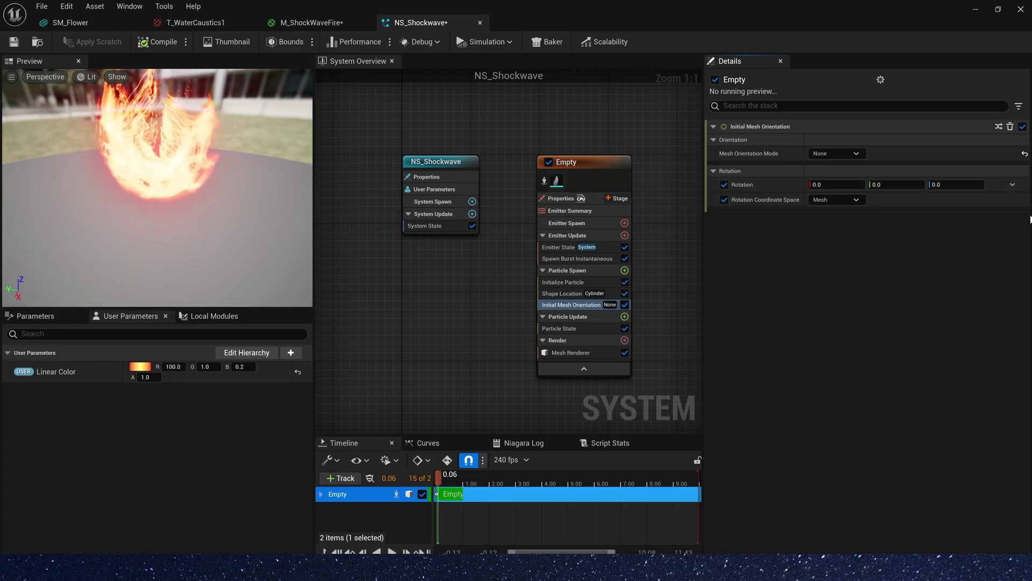
# Step: Drive the Initial Mesh Orientation's Rotation with Make Vector and its Y component with Random Range Float
pyautogui.click(1014, 185)
pyautogui.write('make')
pyautogui.click(846, 265)
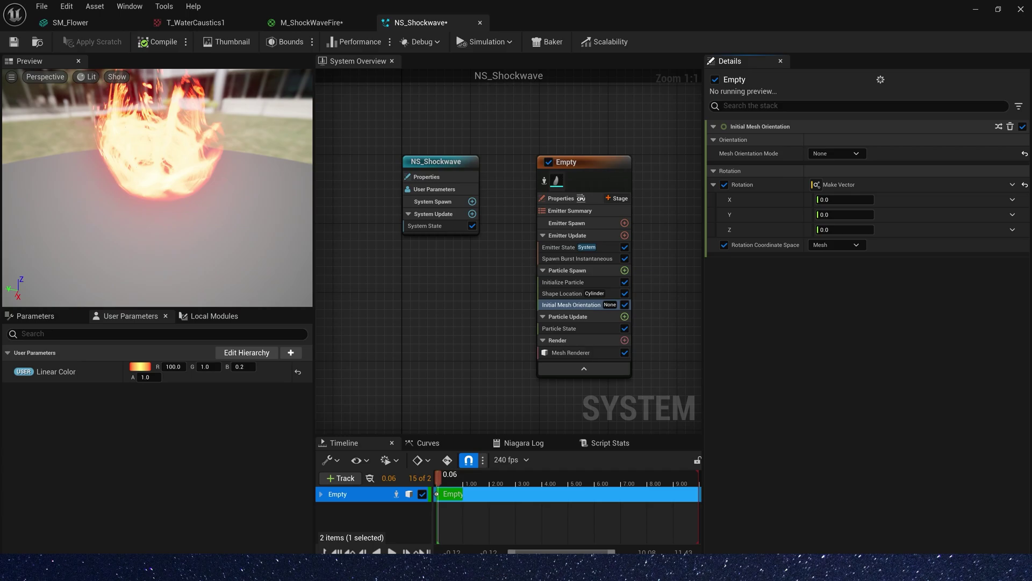
pyautogui.moveTo(854, 210); pyautogui.dragTo(845, 210)
pyautogui.click(1012, 215)
pyautogui.click(839, 285)
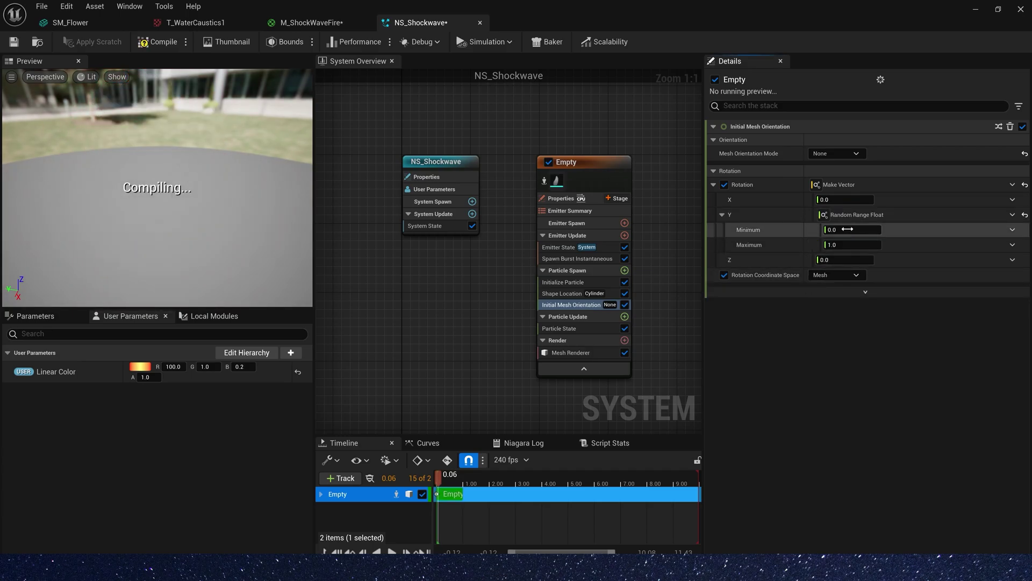
# Step: Set the Maximum of the rotation's Y random range to 0.05 and check the flames in the preview
pyautogui.click(846, 246)
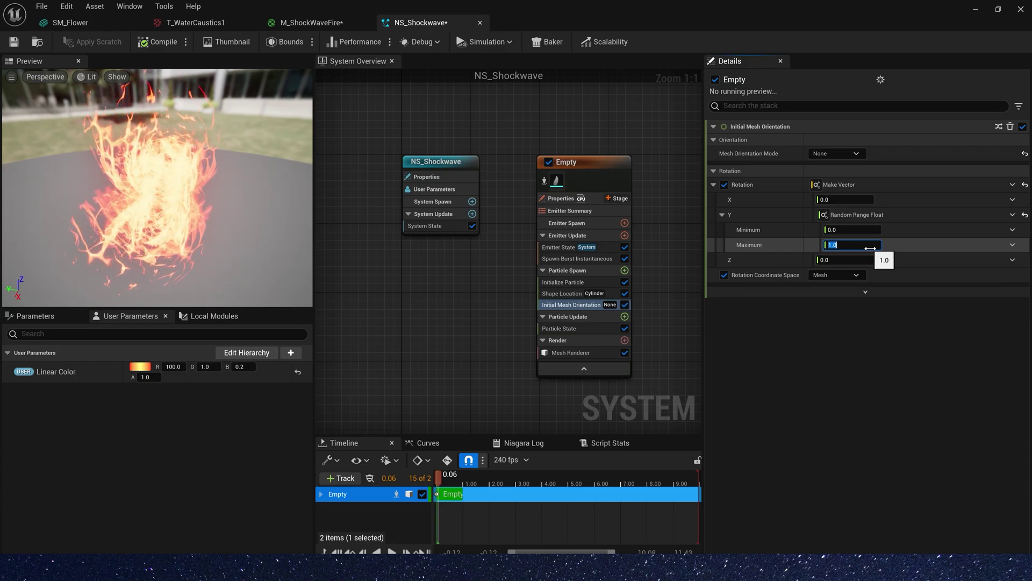
pyautogui.write('0.05')
pyautogui.press('Tab')
pyautogui.moveTo(116, 205); pyautogui.dragTo(27, 196)
pyautogui.moveTo(104, 169); pyautogui.dragTo(105, 177)
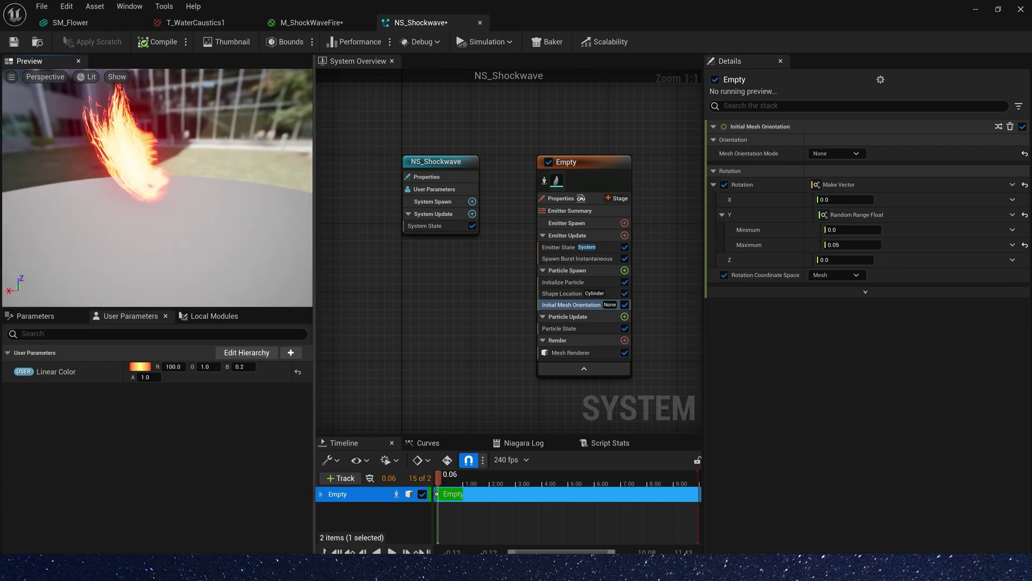
# Step: Add an Add Velocity module to Particle Spawn and set its Velocity Mode to From Point
pyautogui.click(624, 270)
pyautogui.write('add')
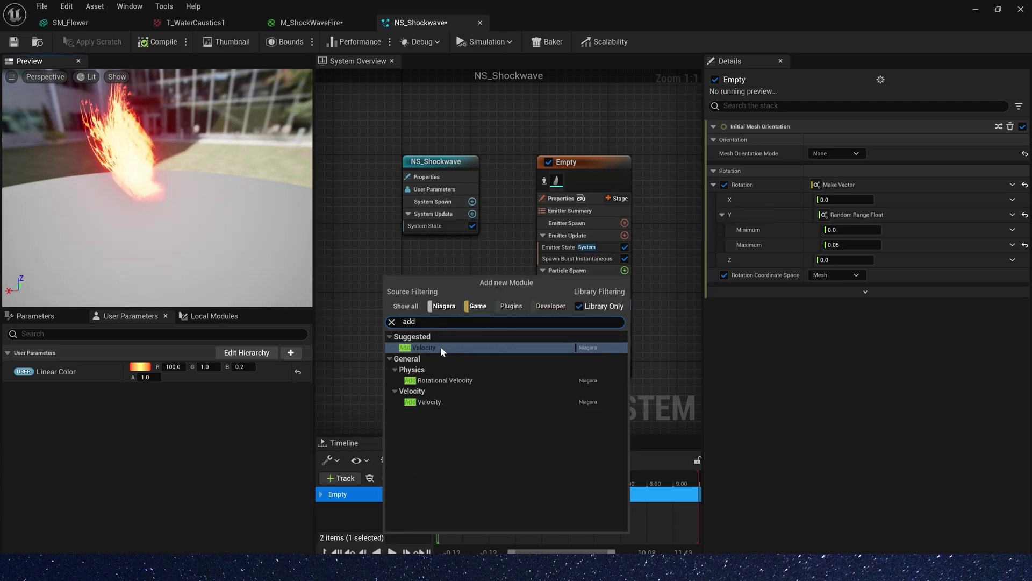
pyautogui.click(440, 347)
pyautogui.click(994, 165)
pyautogui.click(832, 141)
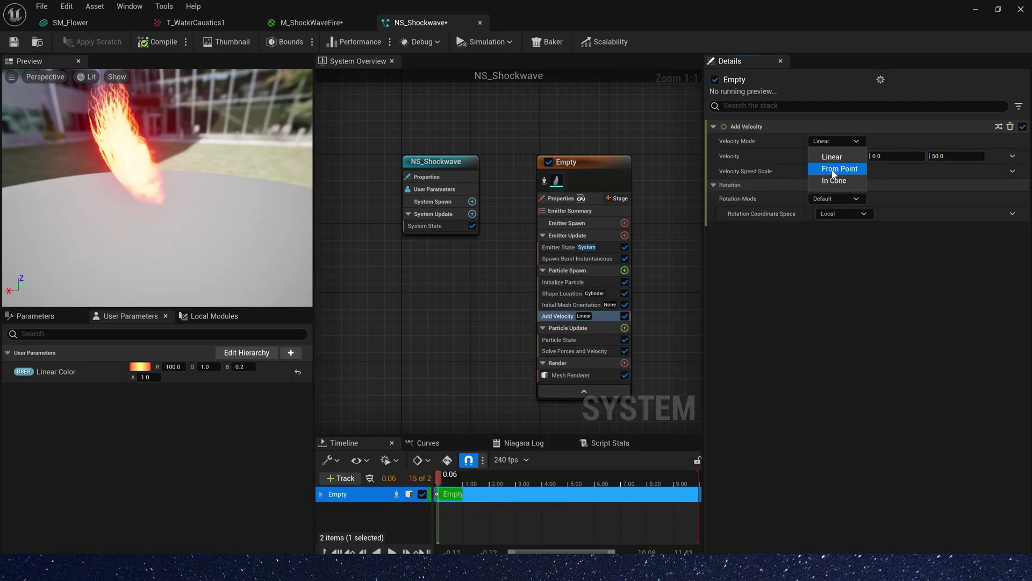
pyautogui.click(839, 168)
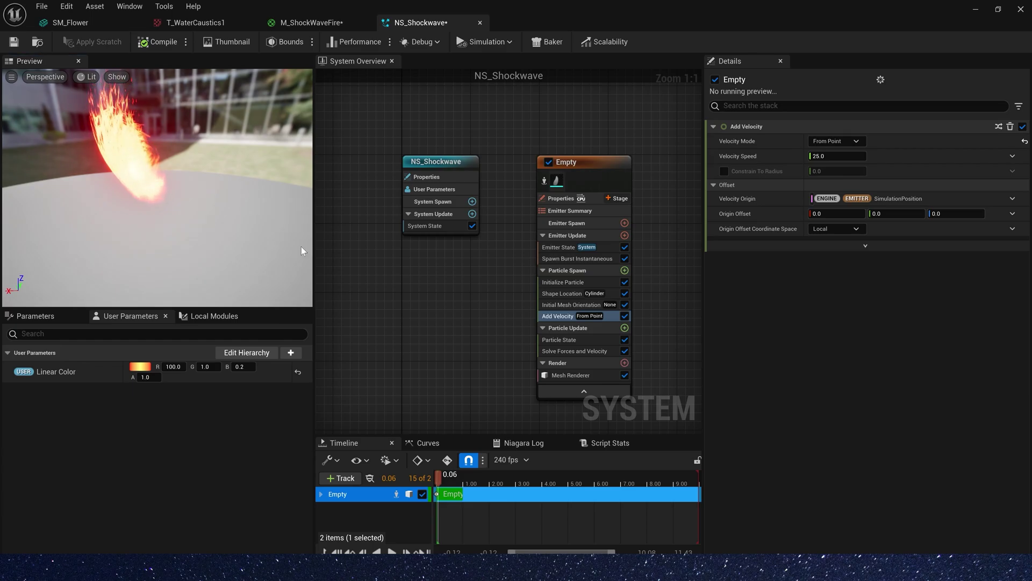
# Step: Set the Mesh Renderer's Facing Mode to Velocity and inspect the burst from different angles
pyautogui.click(571, 375)
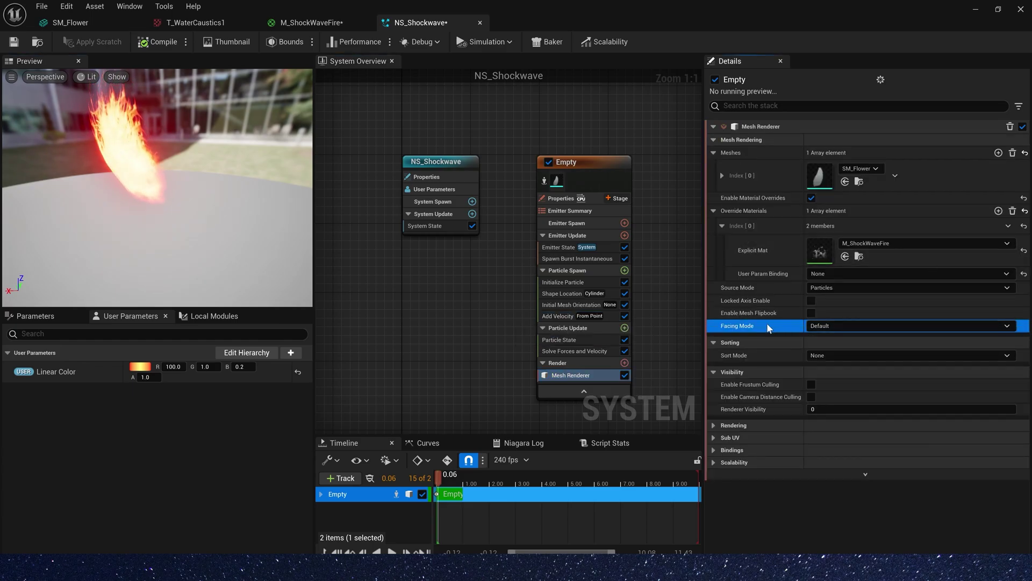
pyautogui.click(847, 327)
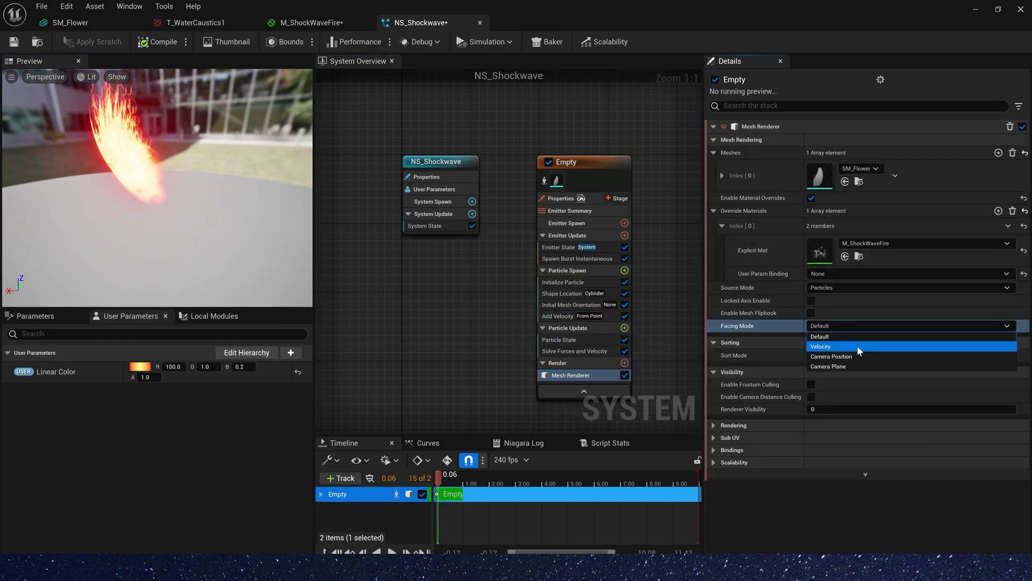
pyautogui.click(826, 346)
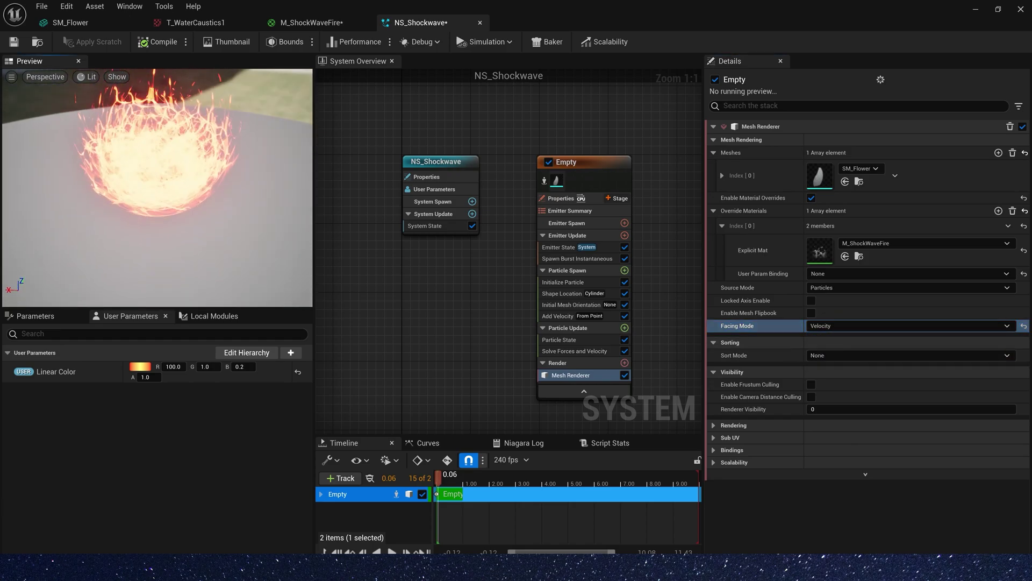
pyautogui.moveTo(215, 233); pyautogui.dragTo(214, 301)
pyautogui.moveTo(200, 232); pyautogui.dragTo(200, 161)
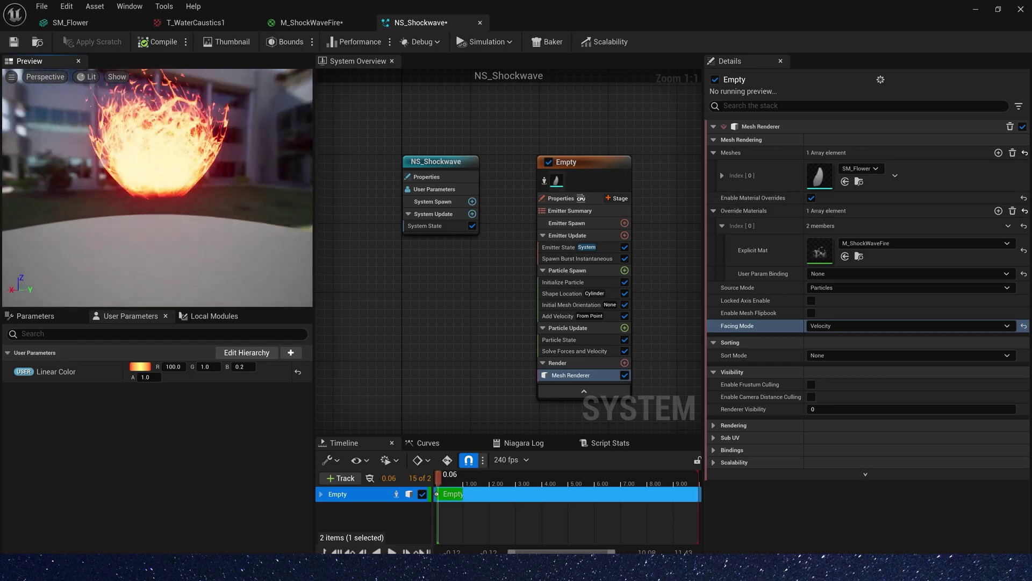
# Step: Add a Scale Mesh Size module to Particle Update and drive its Scale Factor with Vector from Float
pyautogui.moveTo(645, 329); pyautogui.dragTo(535, 214, button='right')
pyautogui.click(529, 211)
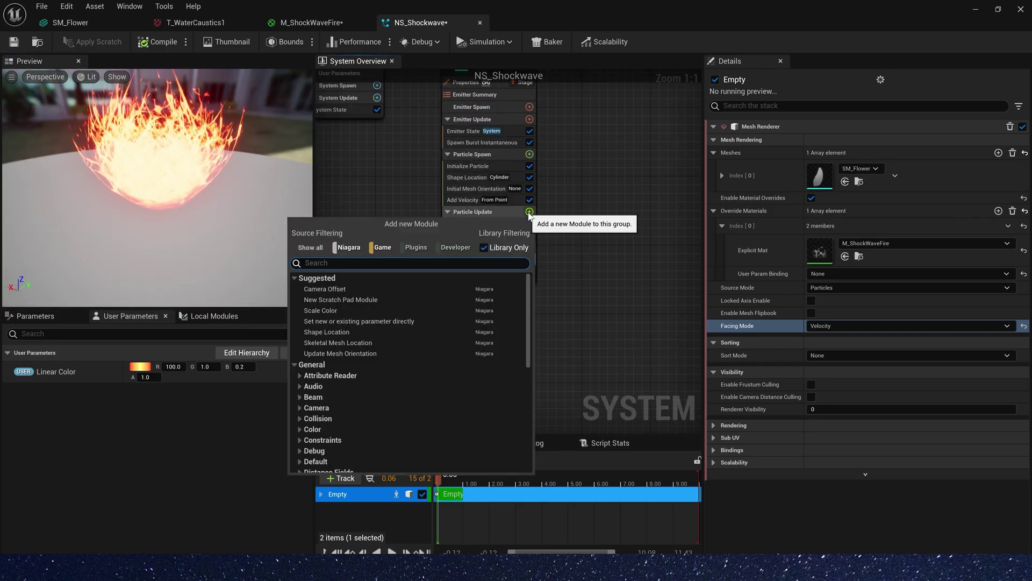
pyautogui.write('size')
pyautogui.click(354, 365)
pyautogui.click(1013, 141)
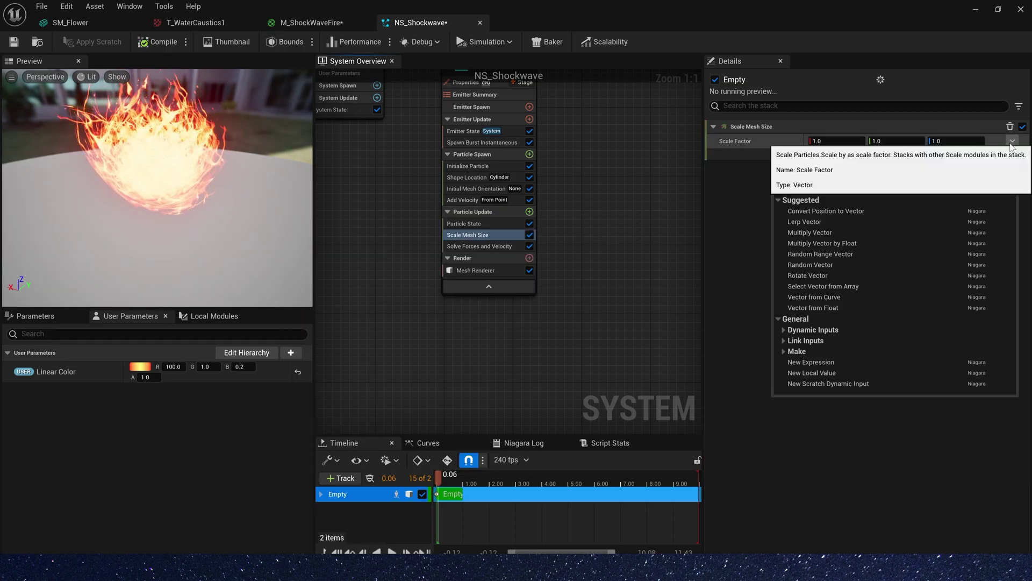
pyautogui.click(813, 306)
# Step: Drive the Scale Factor's value with Float from Curve, using the smooth rising curve template and a Scale Curve of 2
pyautogui.click(1013, 156)
pyautogui.write('cur')
pyautogui.press('Return')
pyautogui.click(984, 188)
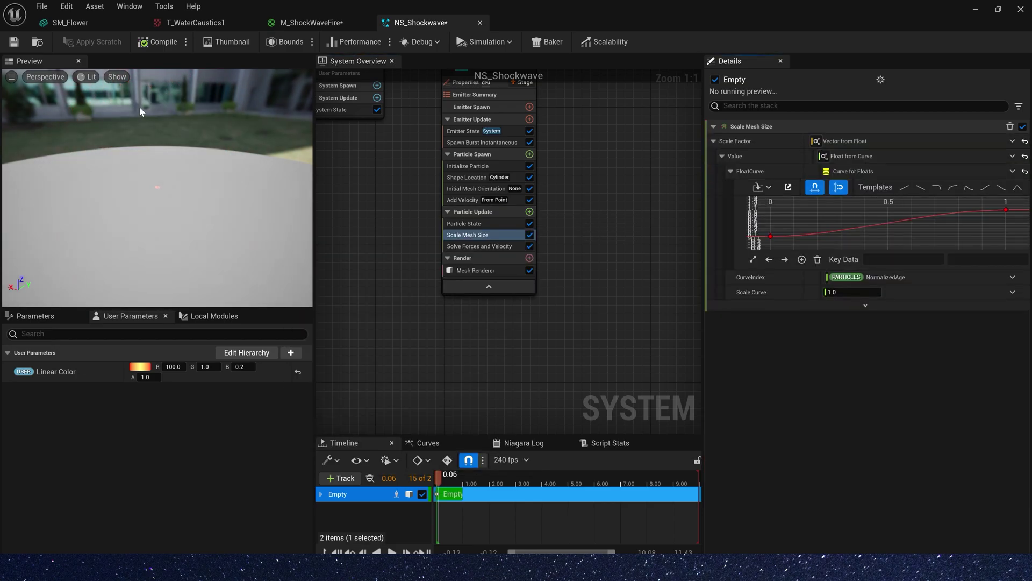
pyautogui.click(853, 292)
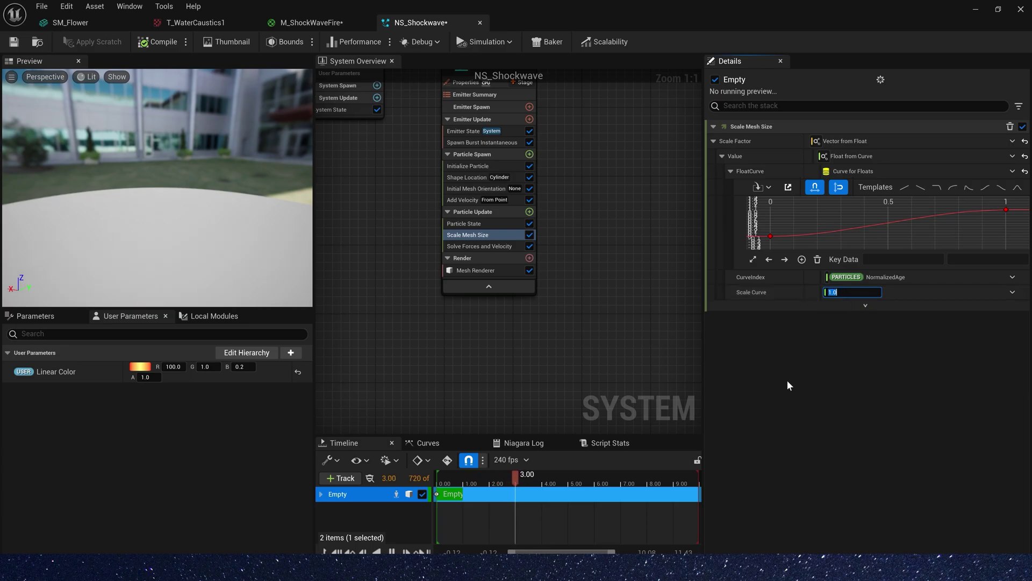
pyautogui.write('2')
pyautogui.press('Return')
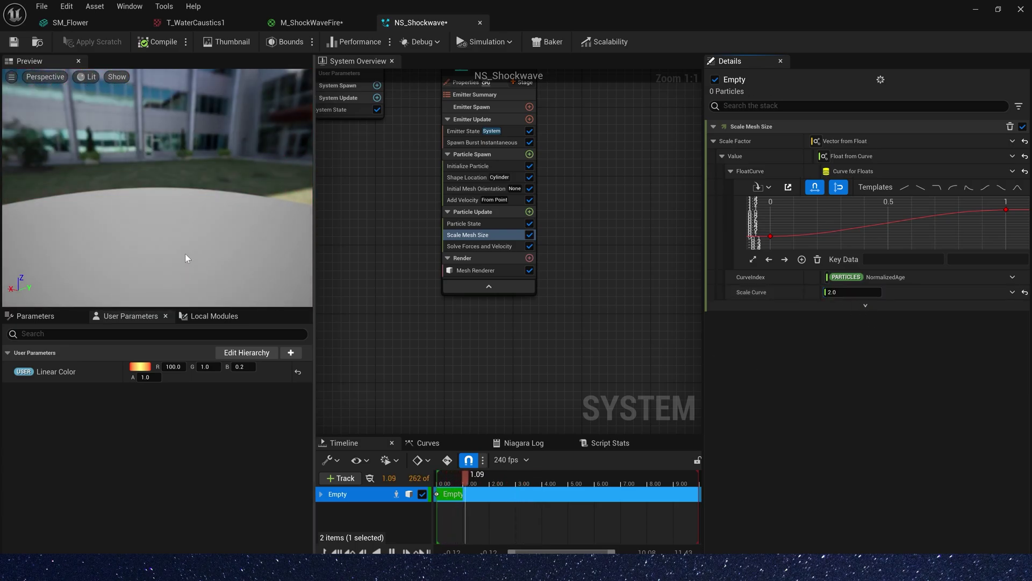
# Step: Add a Scale Color module to Particle Update
pyautogui.click(529, 211)
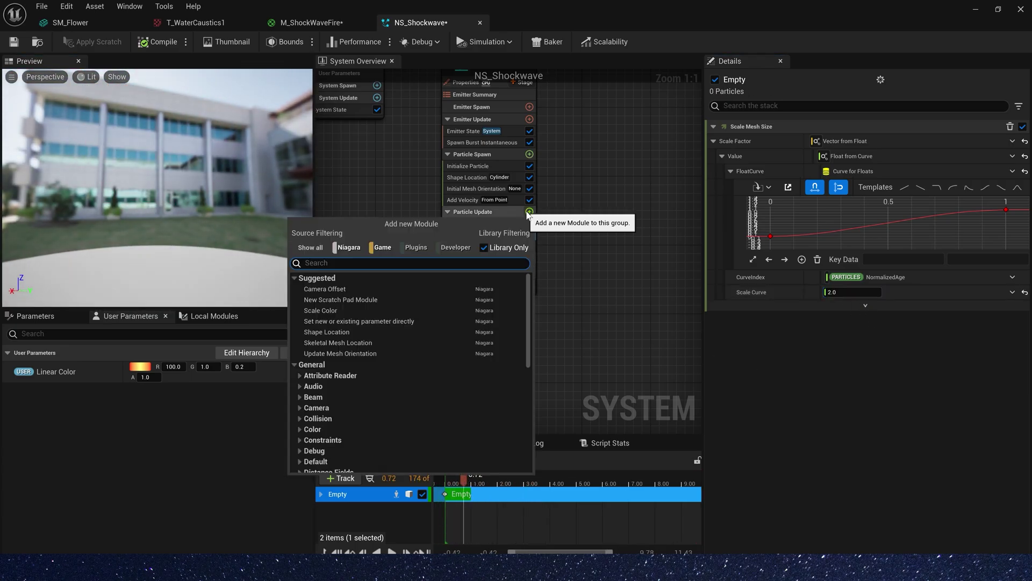
pyautogui.write('colo')
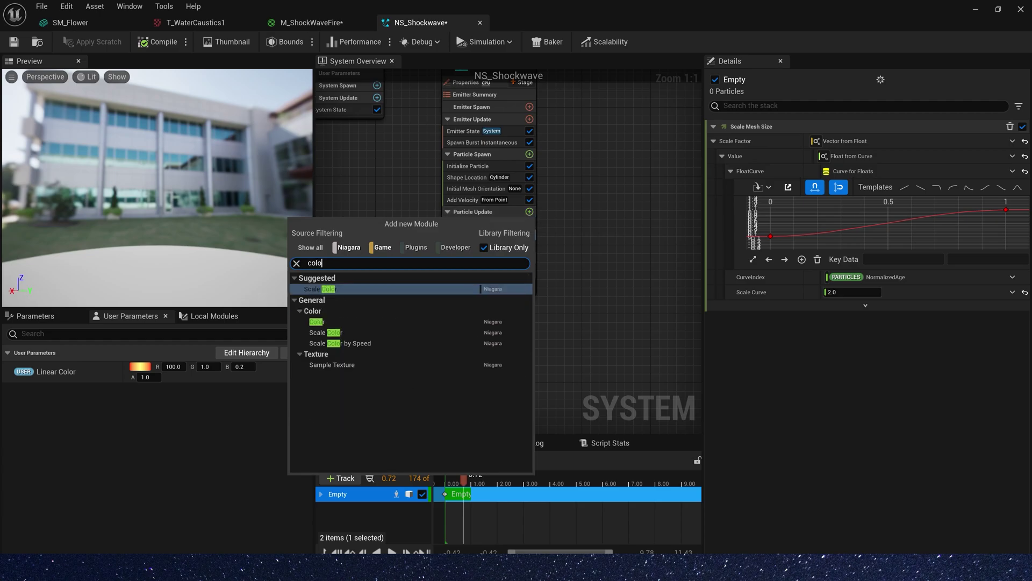
pyautogui.press('Return')
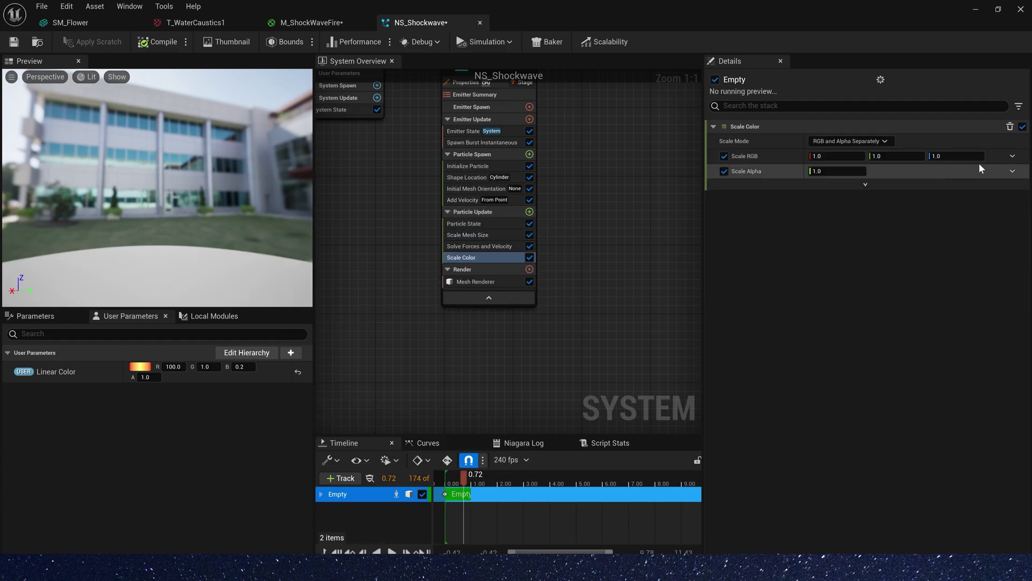
# Step: Drive Scale RGB with Vector from Float and its value with Float from Curve, peaking at 1.0 at time 0.2
pyautogui.click(1012, 156)
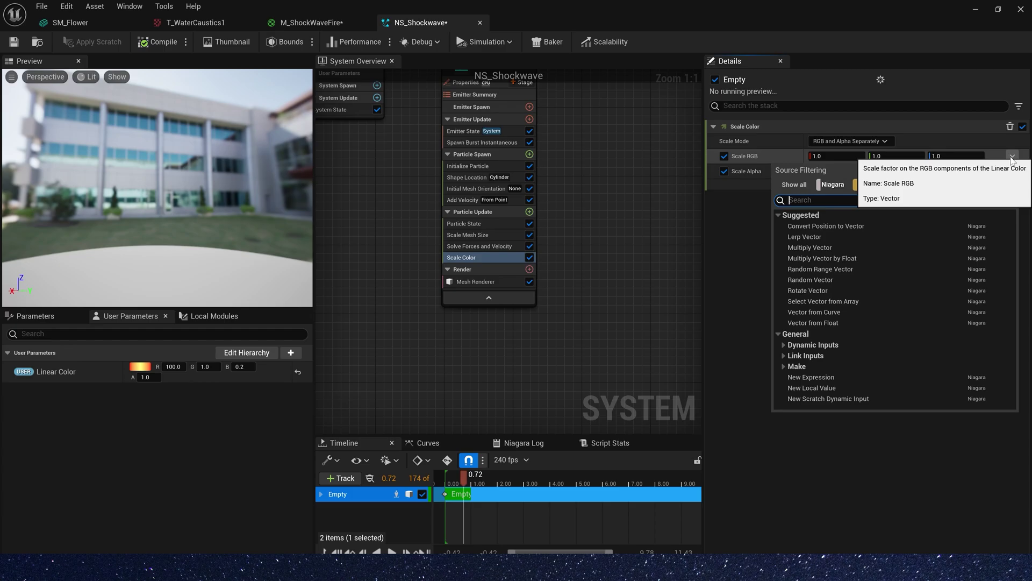
pyautogui.write('float')
pyautogui.click(831, 243)
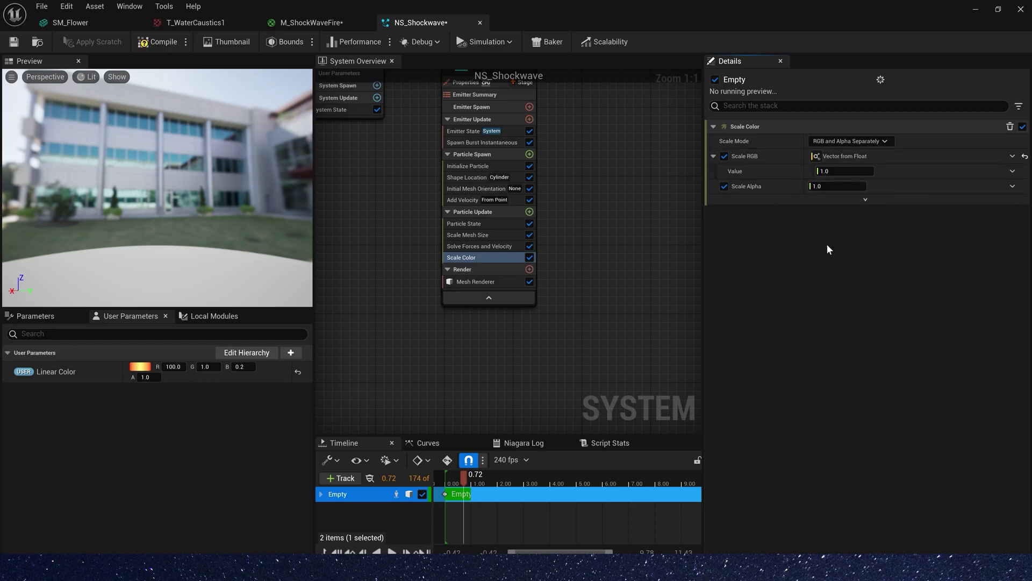
pyautogui.click(1012, 171)
pyautogui.click(874, 254)
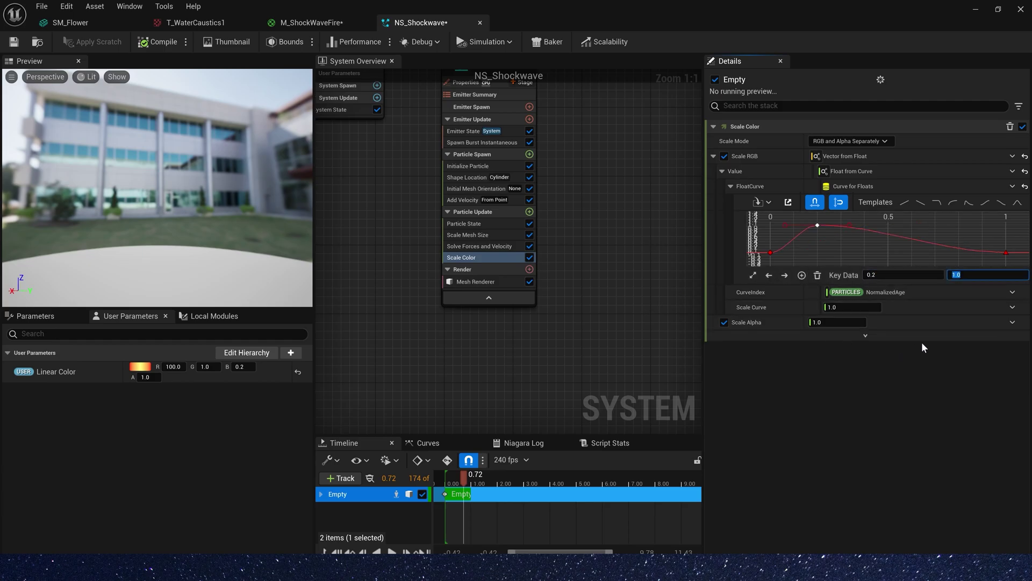
# Step: Copy Scale RGB's Float from Curve input and paste it onto Scale Alpha
pyautogui.click(1012, 323)
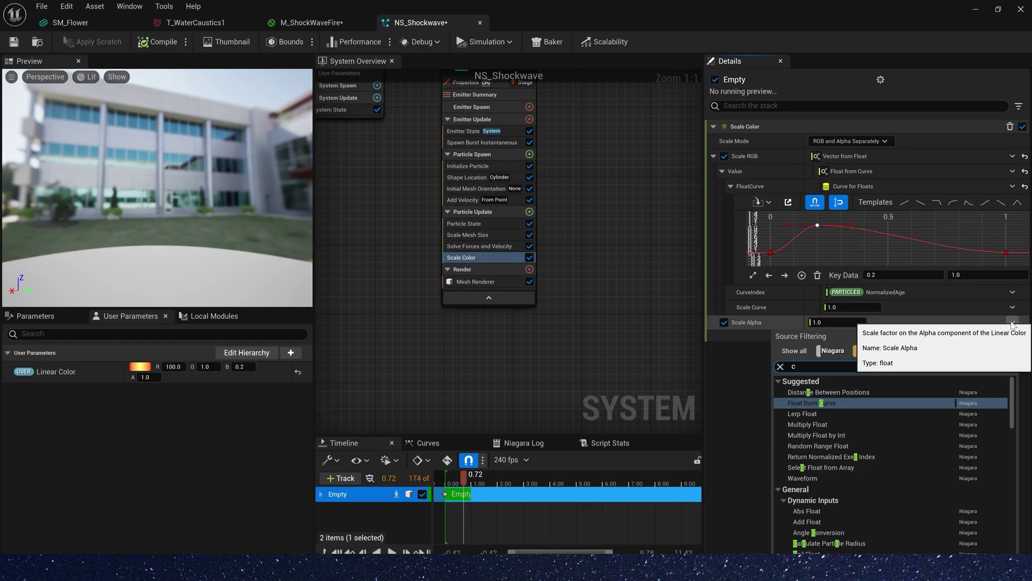
pyautogui.click(882, 161)
pyautogui.click(892, 173)
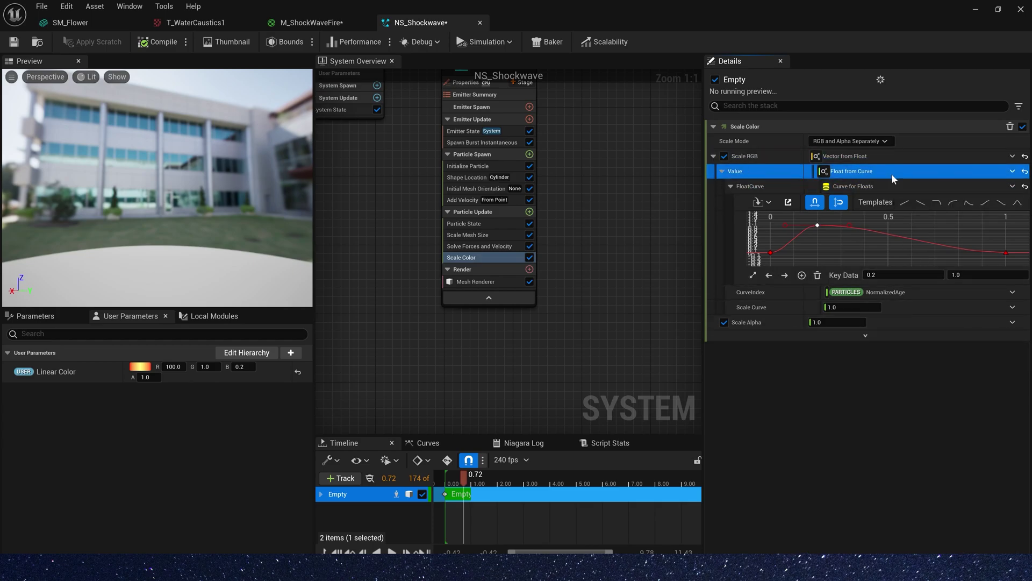
pyautogui.hotkey('ctrl', 'c')
pyautogui.click(901, 323)
pyautogui.hotkey('ctrl', 'v')
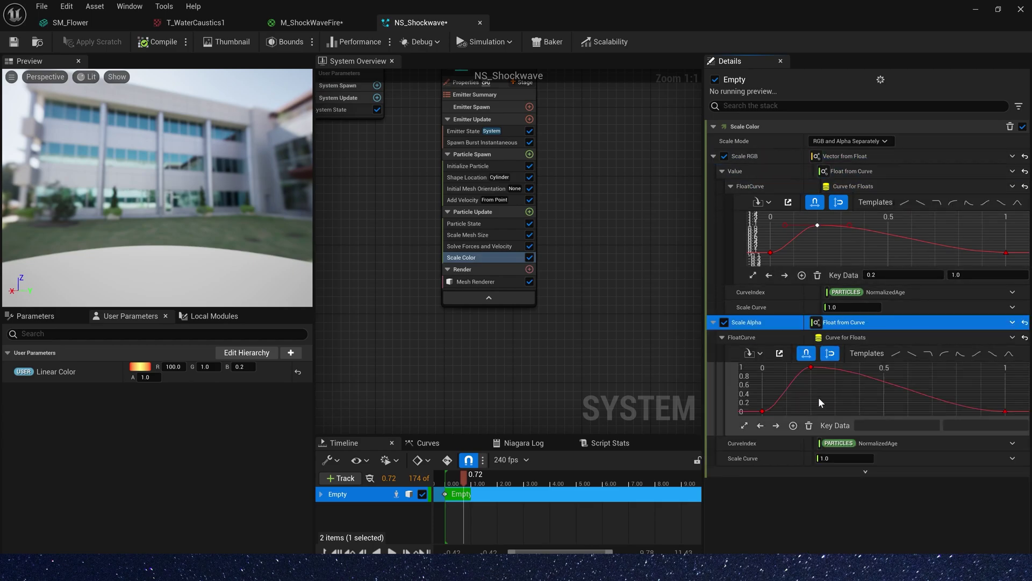
# Step: Add a Dynamic Material Parameters module to the emitter's Particle Update stage
pyautogui.click(529, 211)
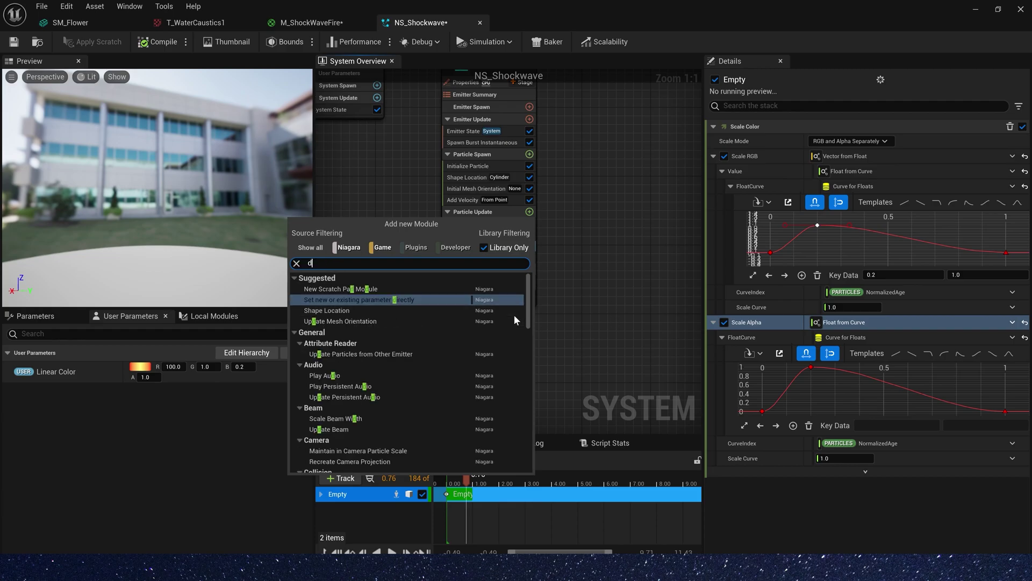
pyautogui.write('dy')
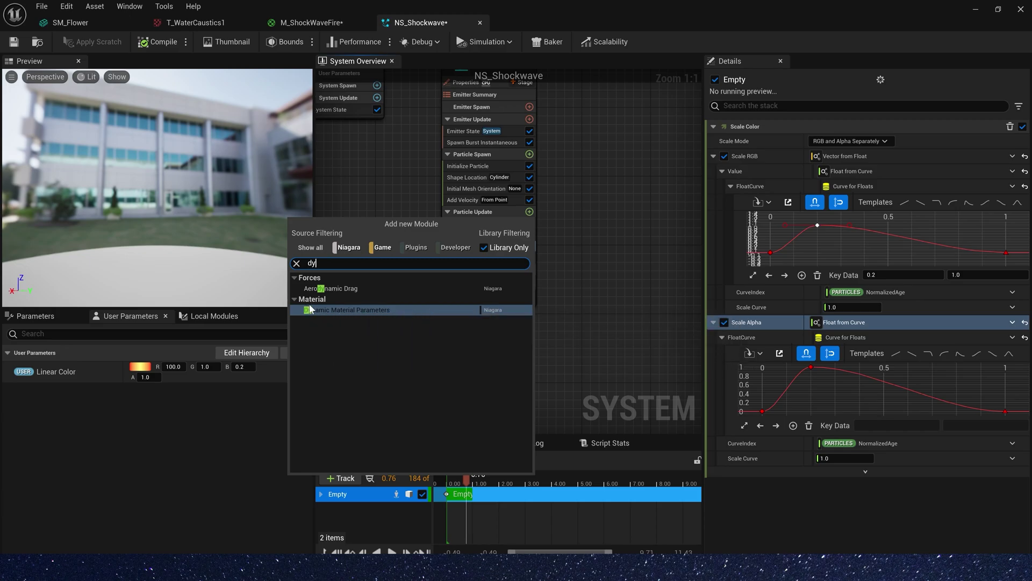
pyautogui.click(340, 311)
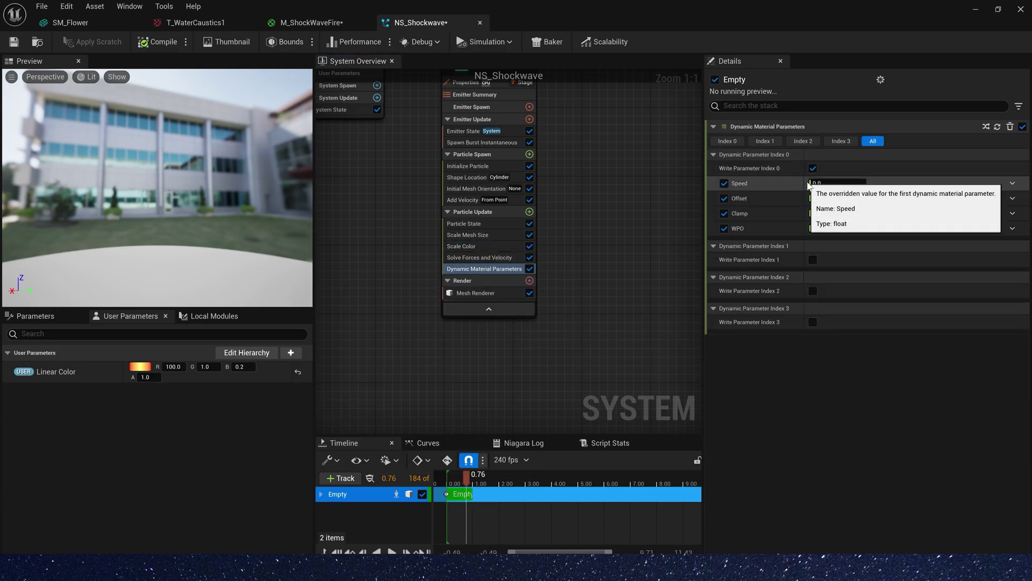
# Step: Drive the Speed parameter with Random Range Float from 20 to 30
pyautogui.click(1012, 183)
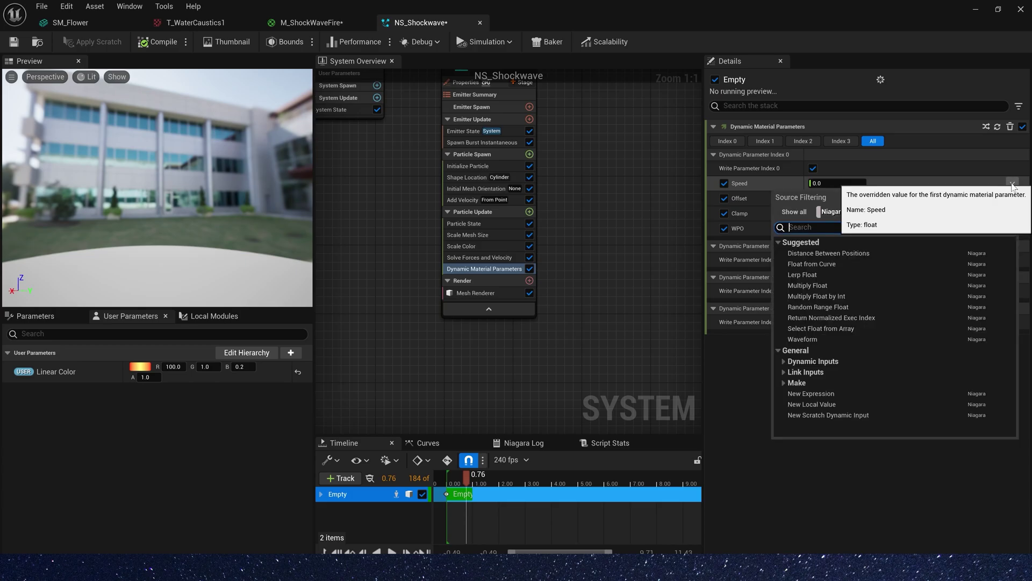
pyautogui.write('ran')
pyautogui.click(821, 254)
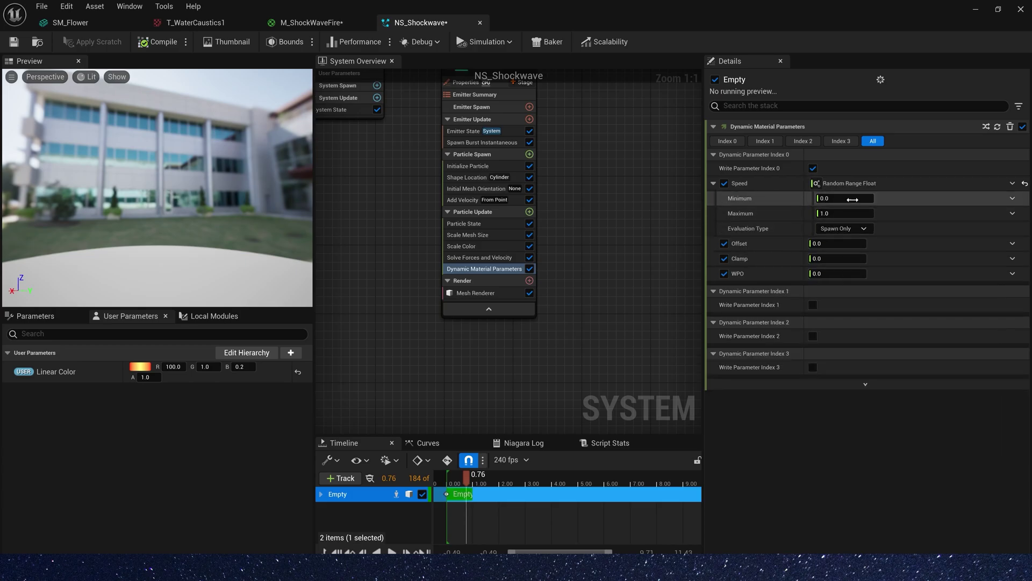
# Step: Drive the Offset parameter with Random Range Float from 0 to 1, set Clamp to 1.0, and preview the burst
pyautogui.click(1012, 244)
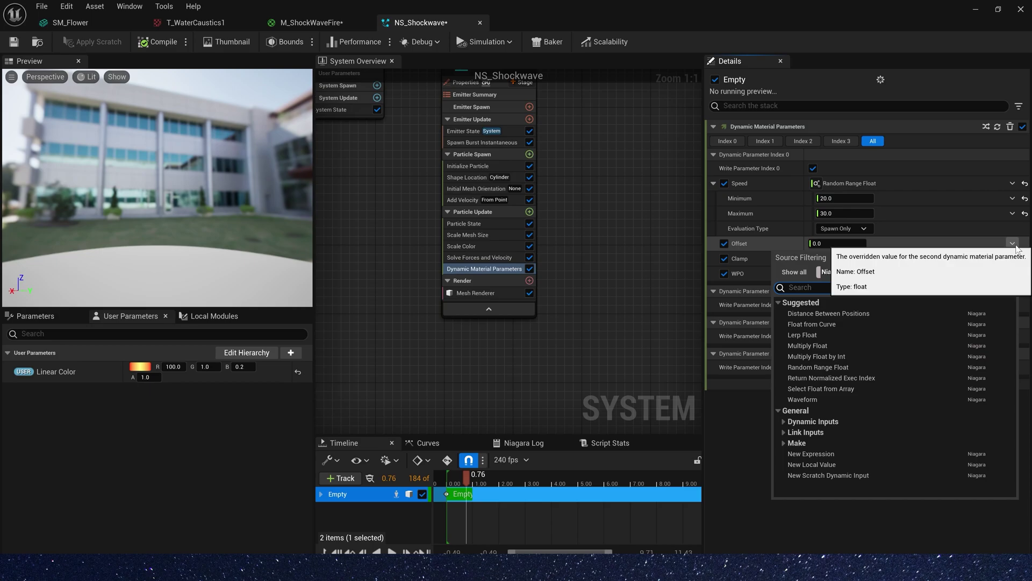
pyautogui.write('rand')
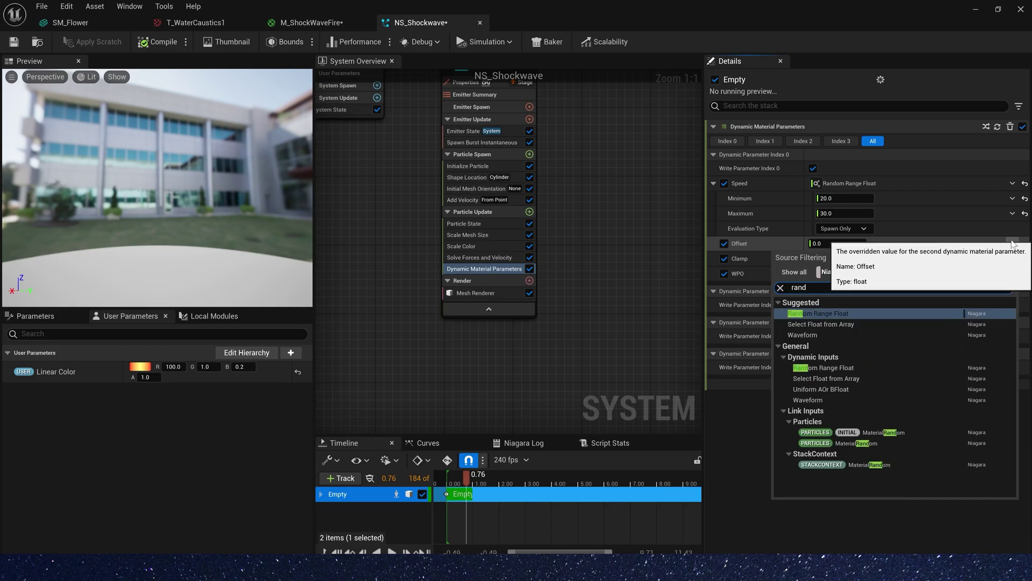
pyautogui.click(822, 313)
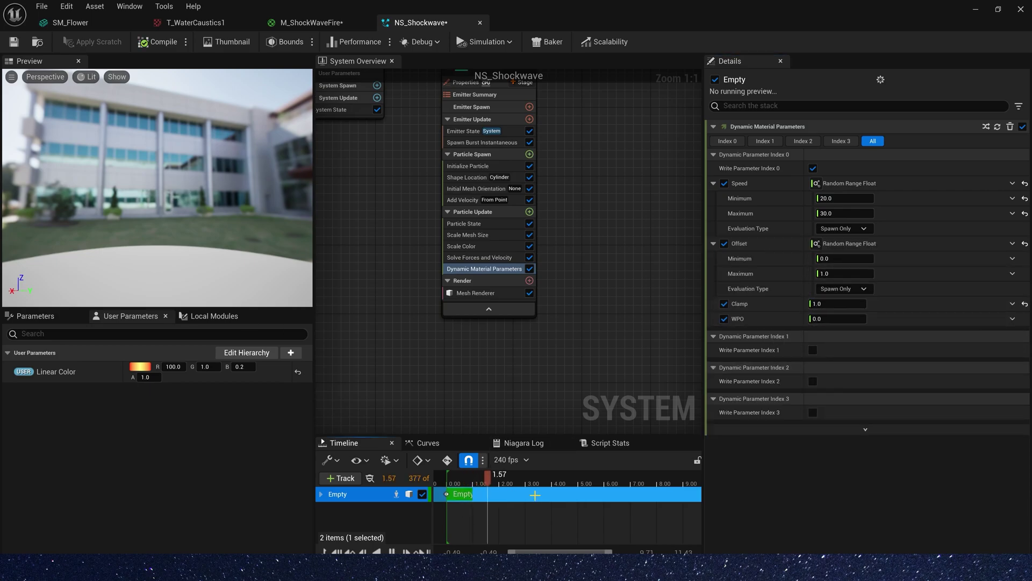
pyautogui.moveTo(465, 485); pyautogui.dragTo(462, 485)
pyautogui.moveTo(231, 231); pyautogui.dragTo(207, 240)
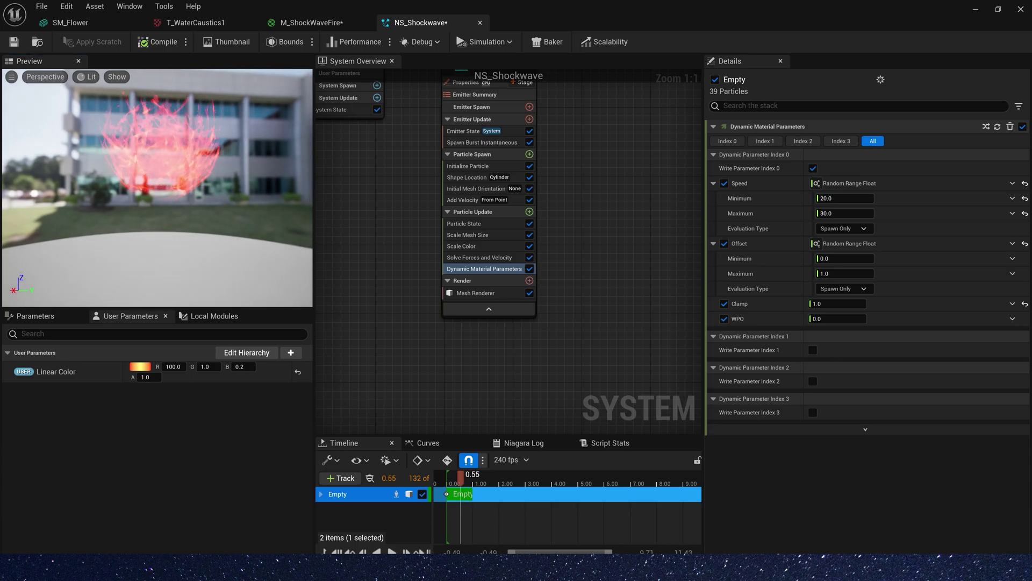
# Step: Drive the WPO parameter with Random Range Float from 50 to 80 and replay the effect from the start
pyautogui.click(1013, 319)
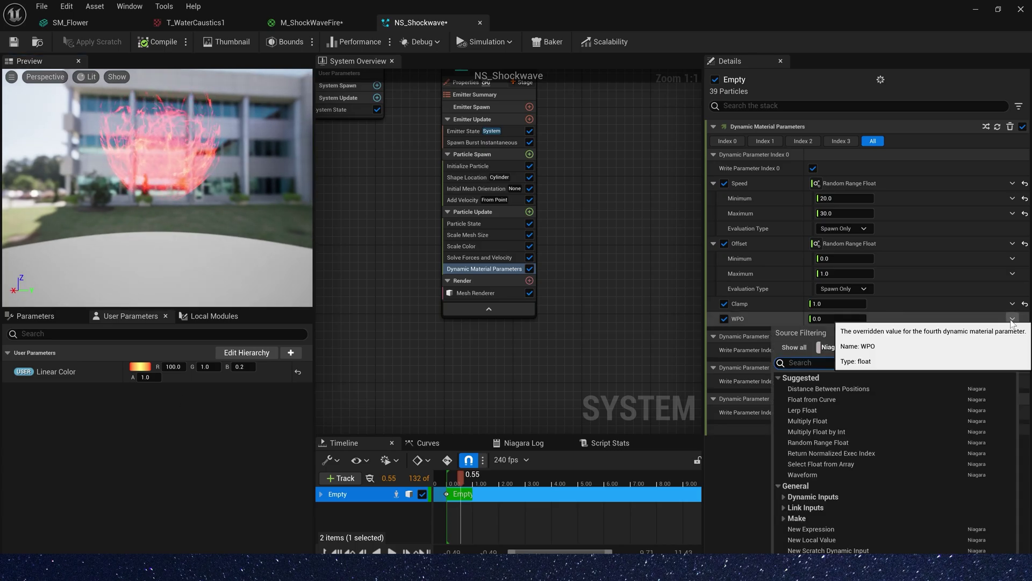
pyautogui.click(818, 443)
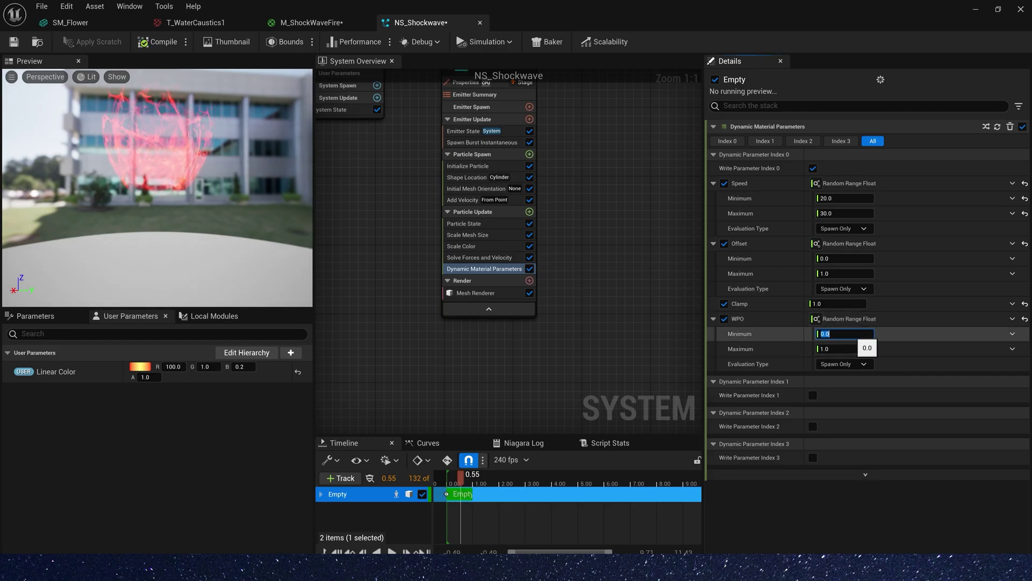
pyautogui.write('50')
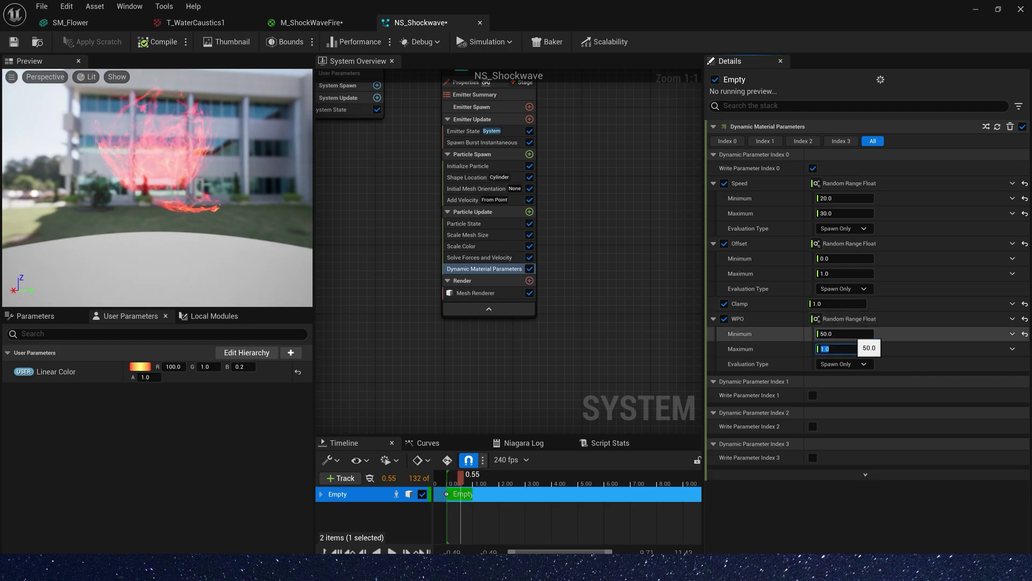
pyautogui.write('80')
pyautogui.press('Tab')
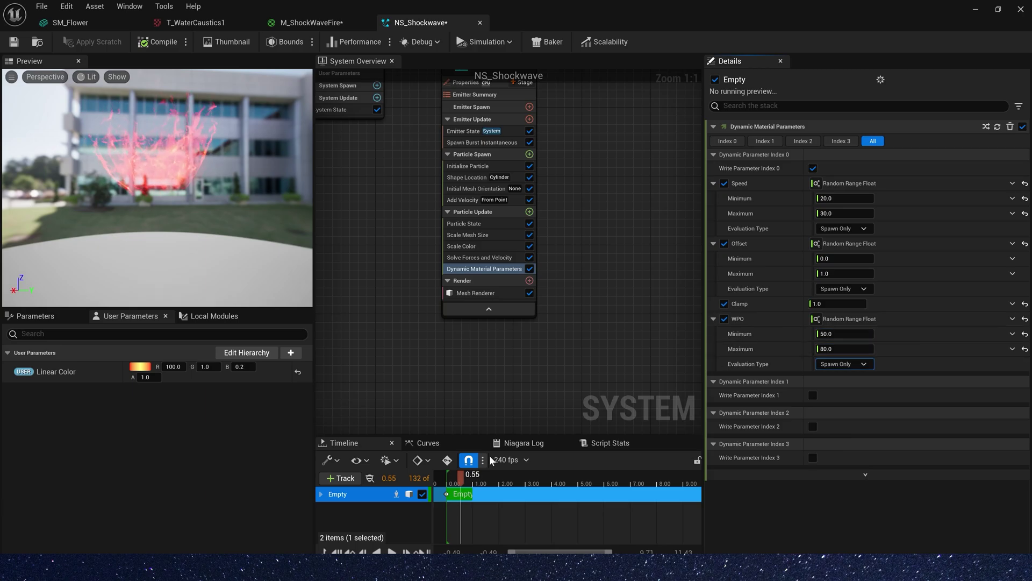
pyautogui.moveTo(460, 478); pyautogui.dragTo(445, 480)
pyautogui.press('space')
pyautogui.moveTo(156, 226)
pyautogui.mouseDown()
pyautogui.moveTo(149, 191)
pyautogui.moveTo(176, 220)
pyautogui.mouseUp()
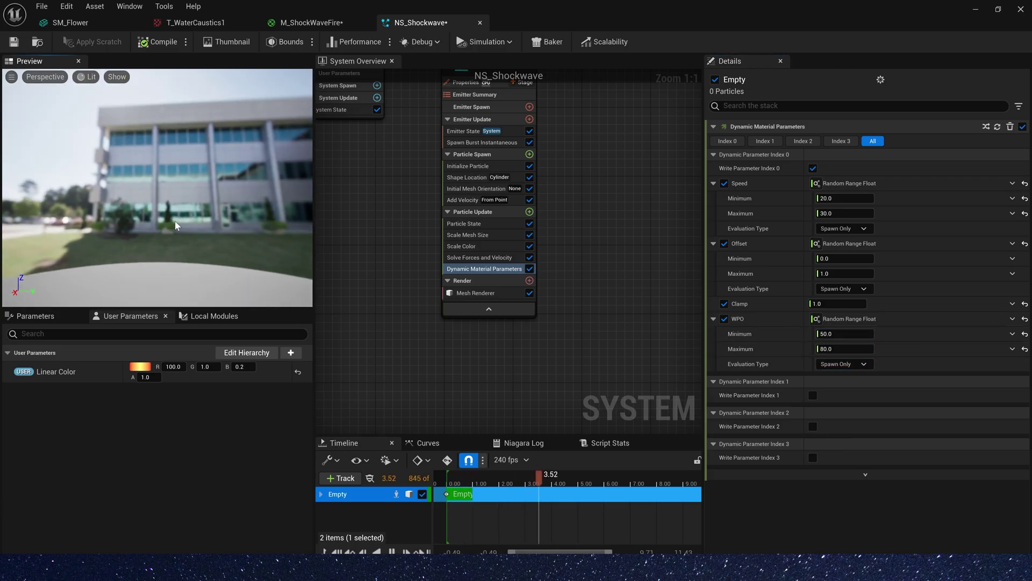
# Step: Set the Loop Duration in the system's System State to 2.0
pyautogui.moveTo(398, 162); pyautogui.dragTo(442, 264, button='right')
pyautogui.click(379, 212)
pyautogui.click(823, 157)
pyautogui.write('2')
pyautogui.press('Return')
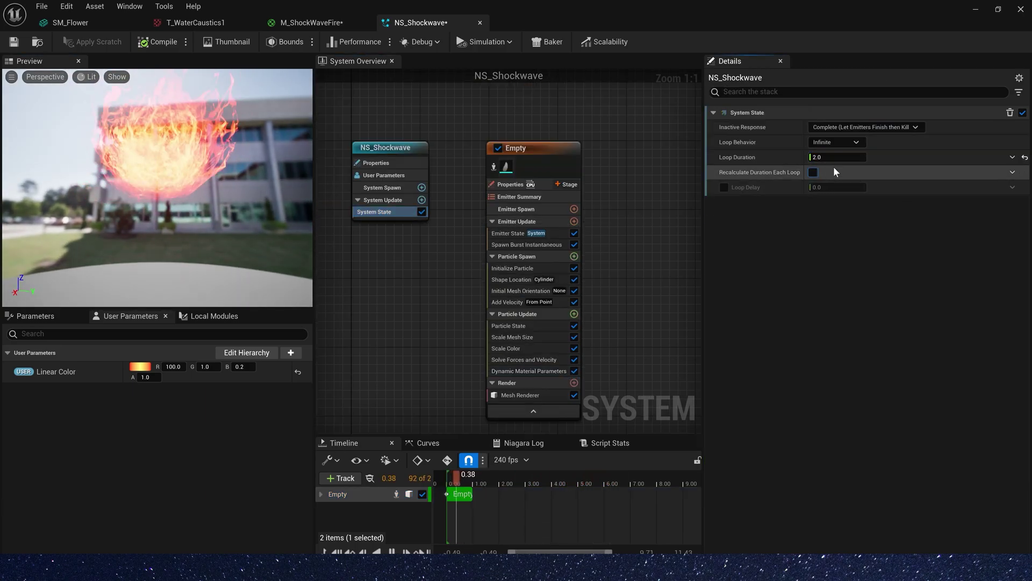
pyautogui.moveTo(217, 243); pyautogui.dragTo(188, 217)
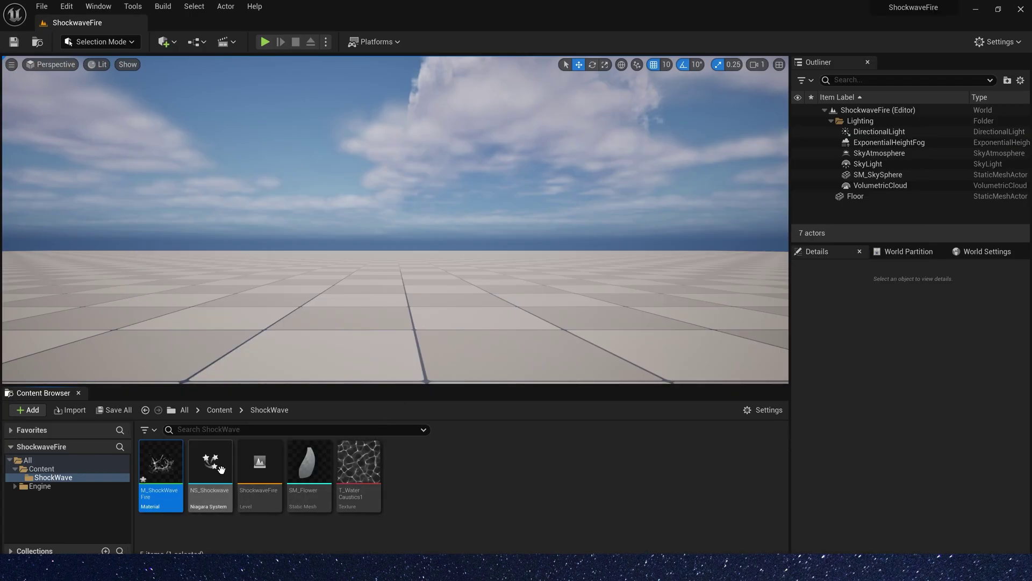
# Step: Place NS_Shockwave into the ShockwaveFire level and reset the placed system to replay it
pyautogui.moveTo(160, 462); pyautogui.dragTo(403, 257)
pyautogui.moveTo(455, 271); pyautogui.dragTo(460, 274, button='right')
pyautogui.press('g')
pyautogui.scroll(-1, 915, 499)
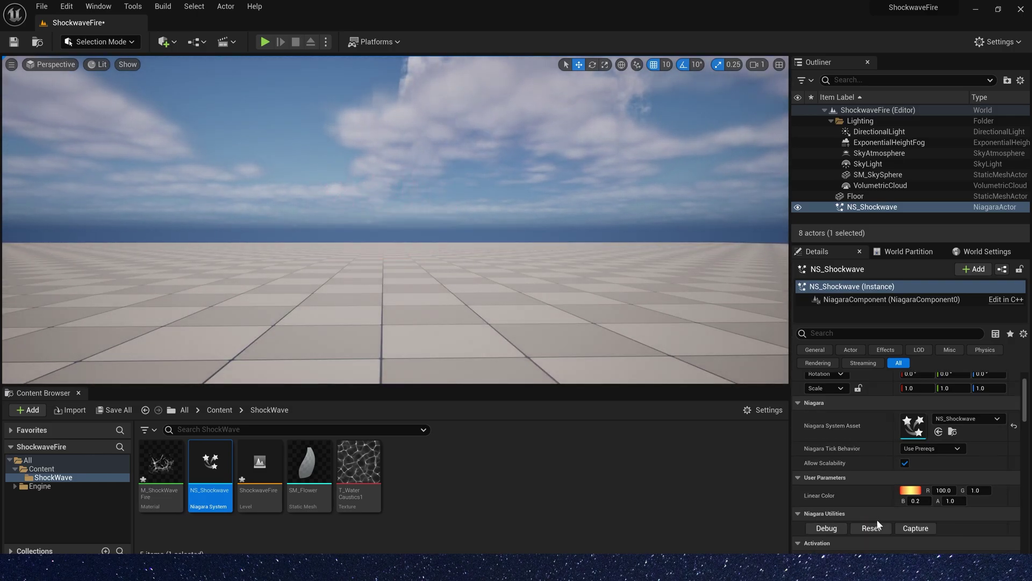
pyautogui.click(871, 529)
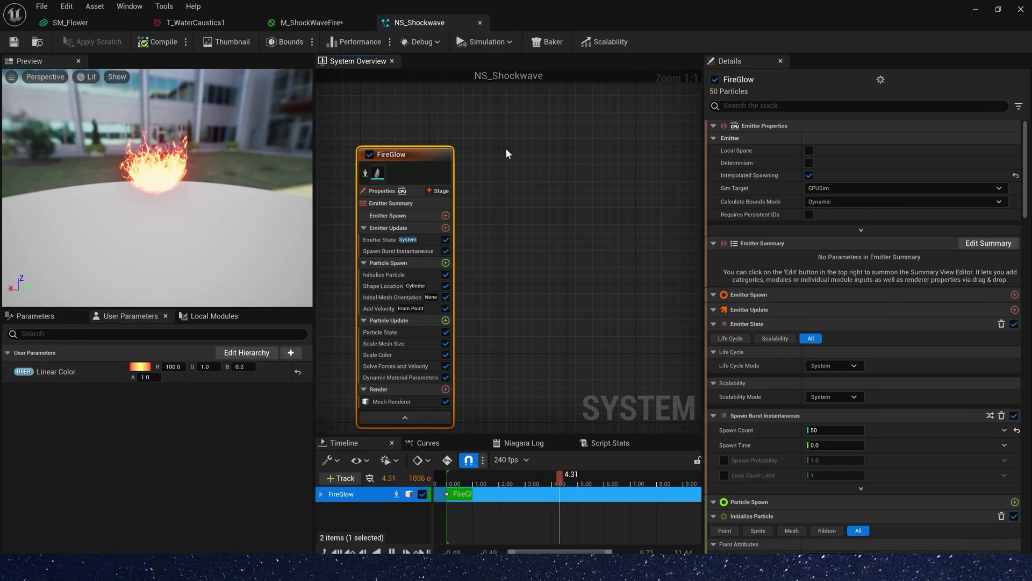
# Step: Duplicate the FireGlow emitter in NS_Shockwave and rename the copy Fire1
pyautogui.doubleClick(546, 156)
pyautogui.write('Fire')
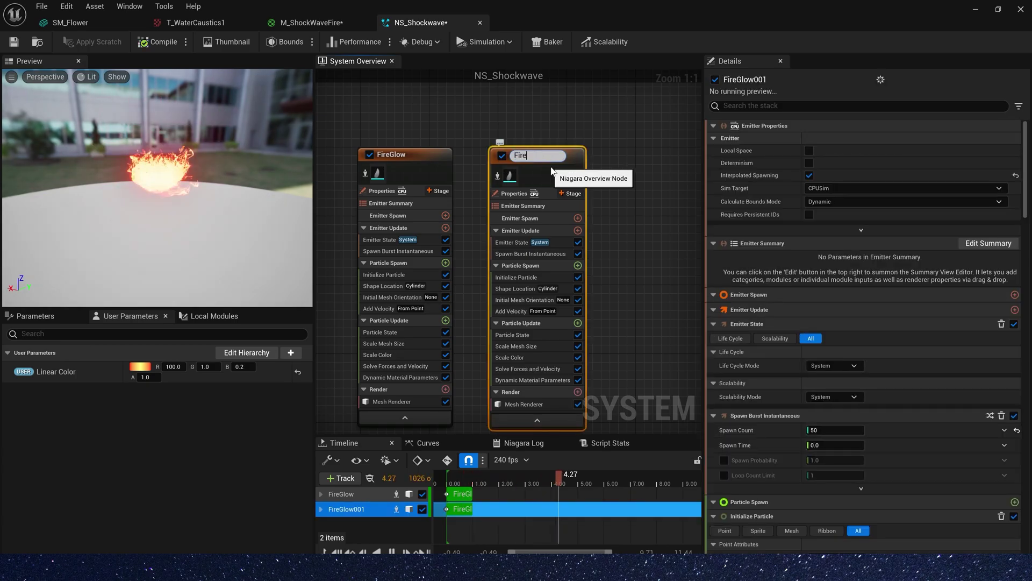
pyautogui.write('1')
pyautogui.press('Return')
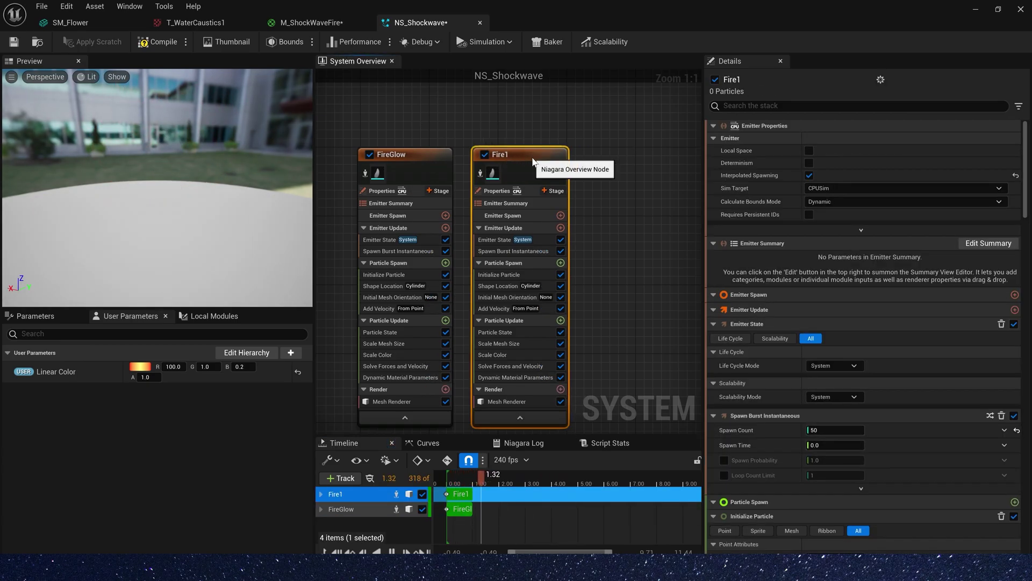
# Step: Set Fire1's Spawn Burst Instantaneous Spawn Count to 20
pyautogui.click(522, 251)
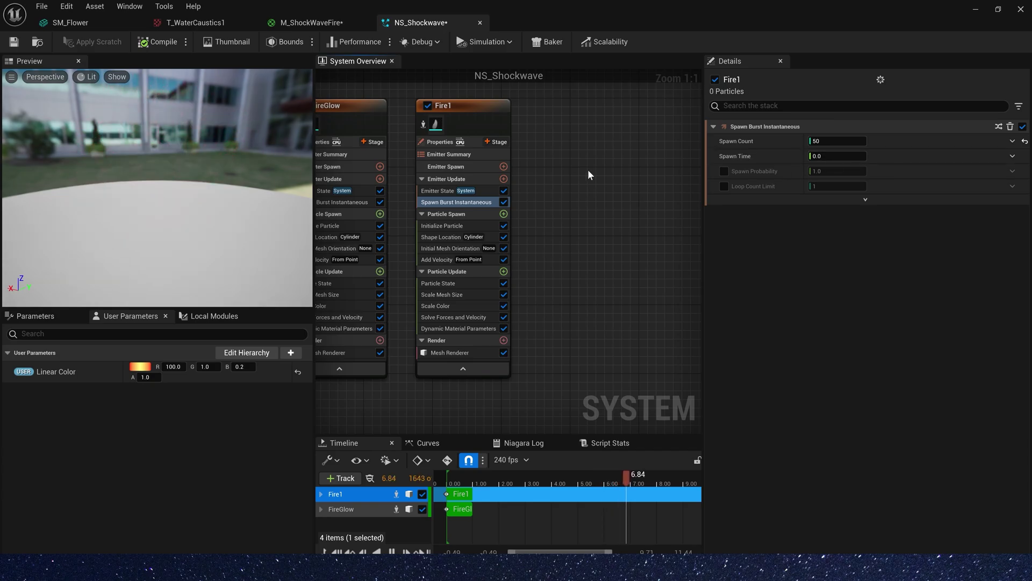
pyautogui.write('2')
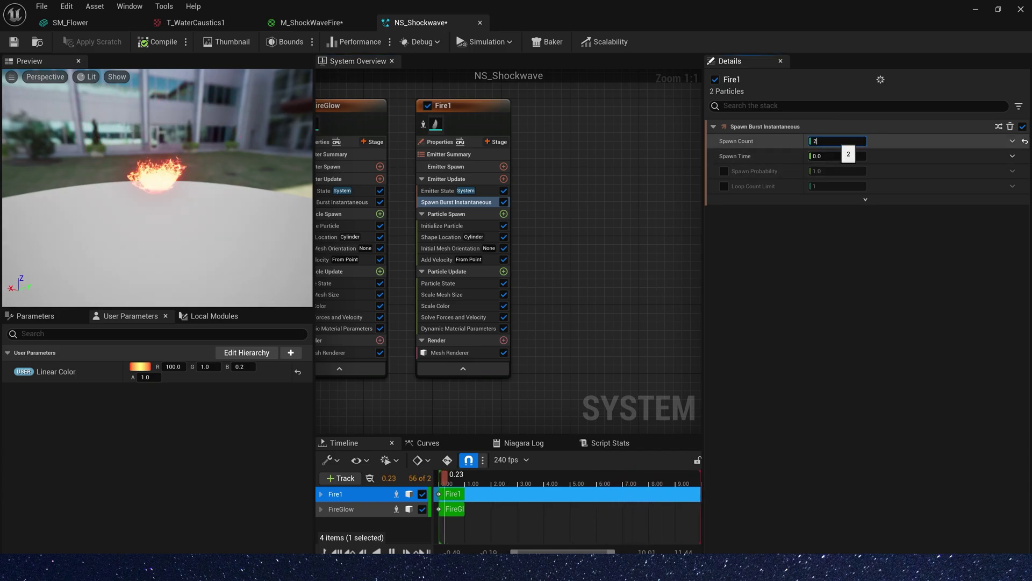
pyautogui.press('Return')
# Step: Set Fire1's particle lifetime to a minimum of 1.0 and a maximum of 1.5
pyautogui.click(442, 226)
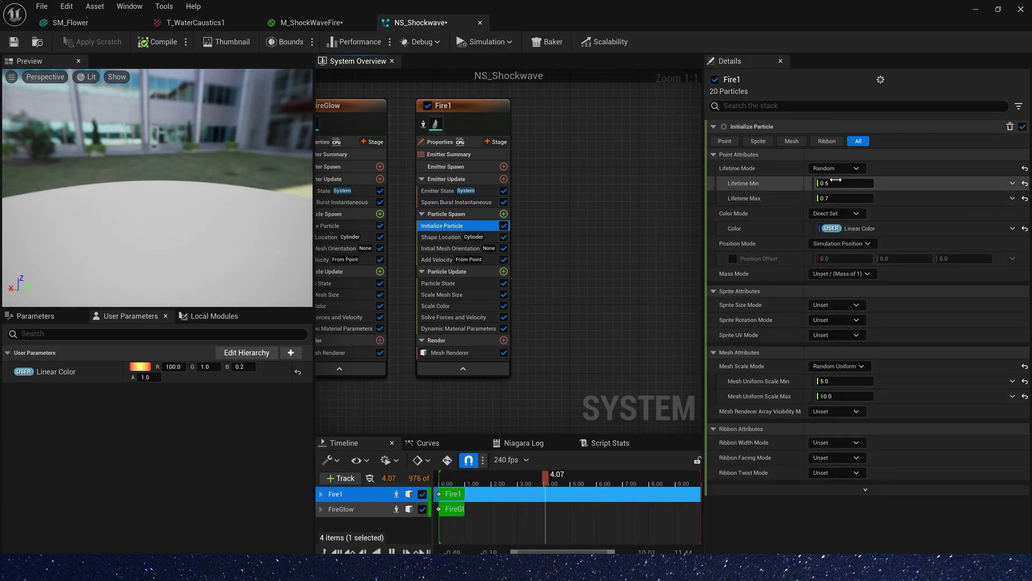
pyautogui.click(836, 183)
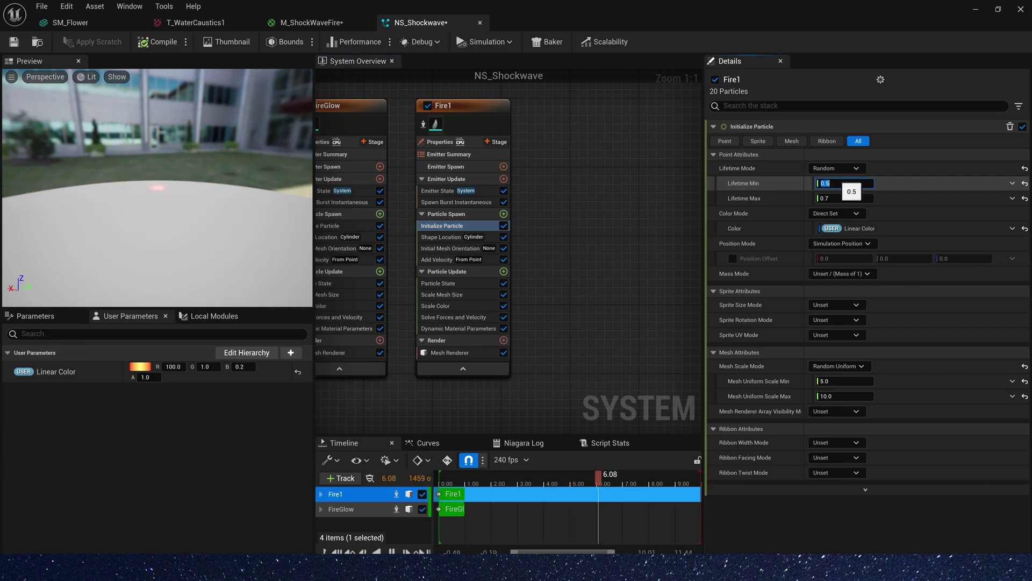
pyautogui.write('1')
pyautogui.press('Tab')
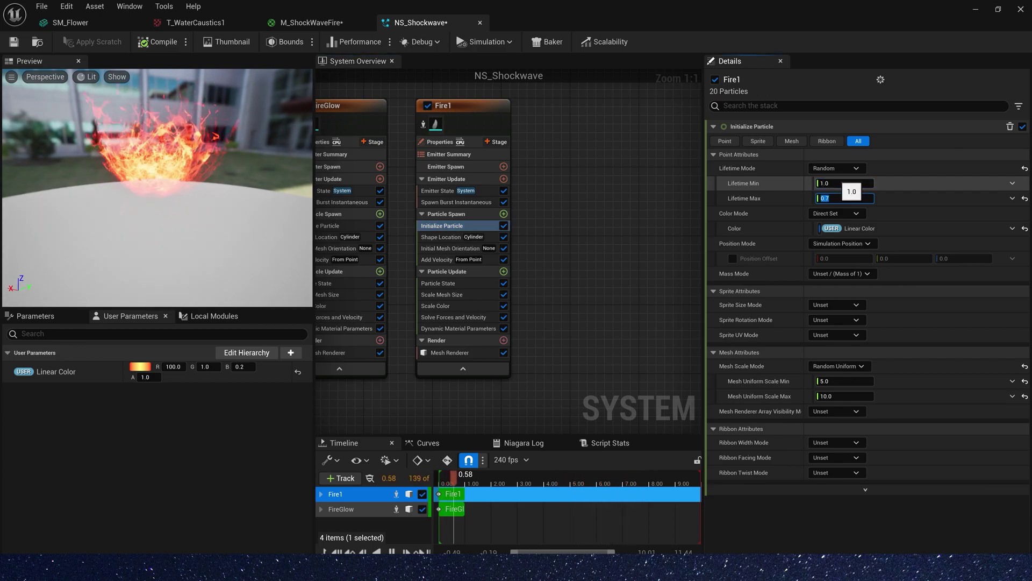
pyautogui.write('1.5')
pyautogui.press('Tab')
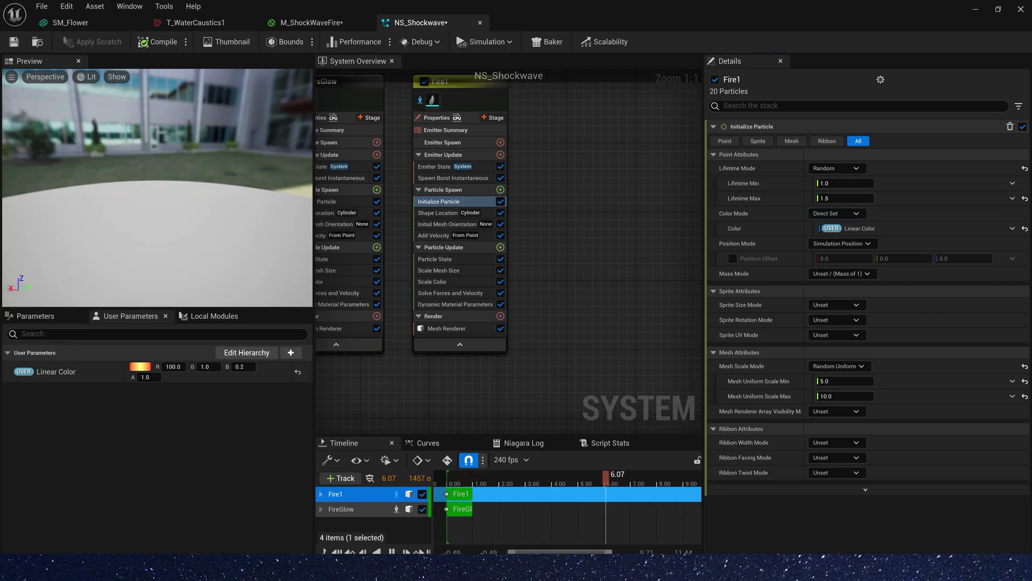
# Step: Reset Fire1's Scale Mesh Size factor and replace it with Make Vector, with X and Y at 1.2
pyautogui.click(438, 270)
pyautogui.click(1025, 142)
pyautogui.click(1013, 141)
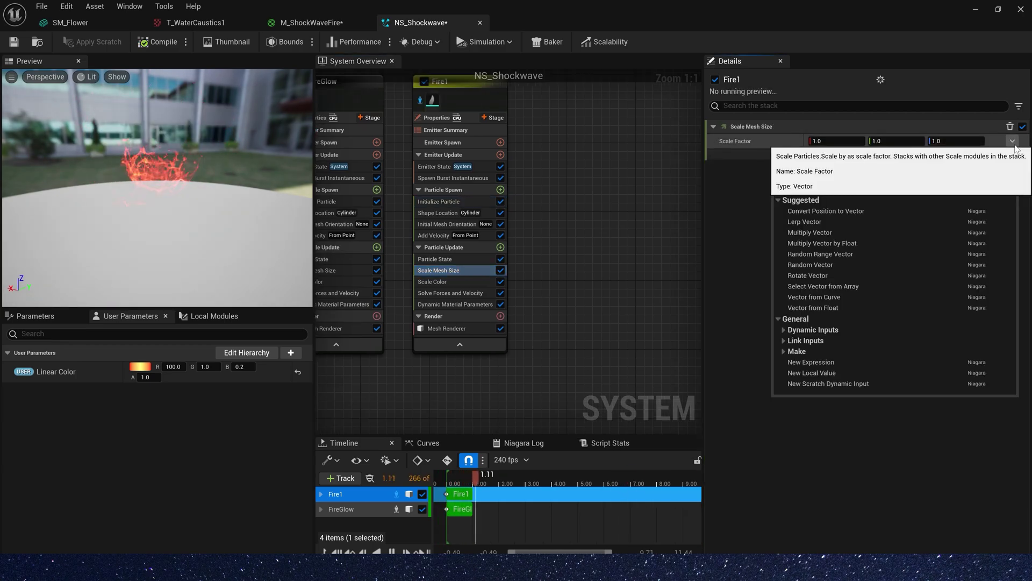
pyautogui.write('make')
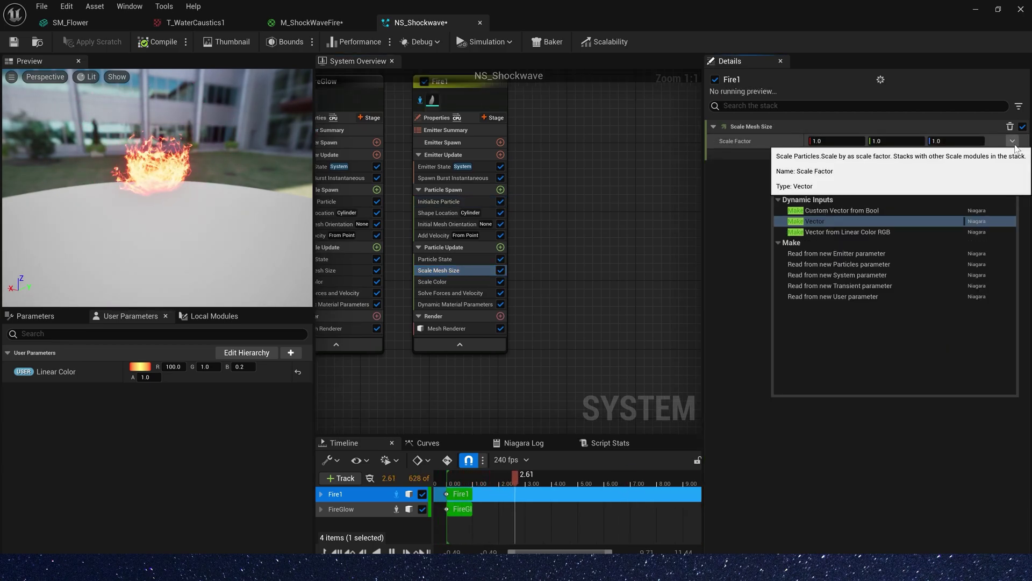
pyautogui.click(809, 221)
pyautogui.click(841, 156)
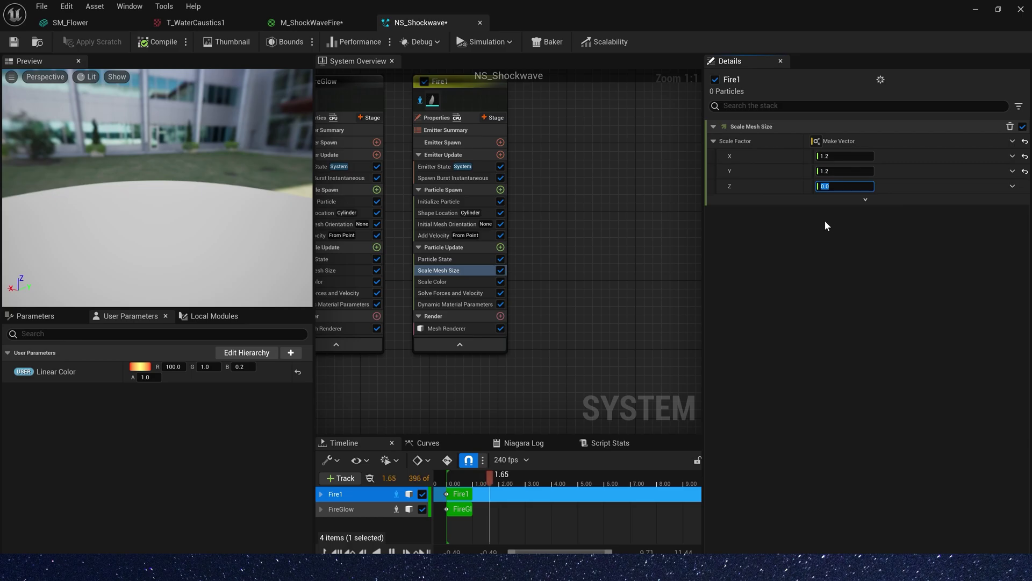
# Step: Drive the Scale Factor's Z with Float from Curve using the smooth rising curve template
pyautogui.click(1012, 190)
pyautogui.write('cur')
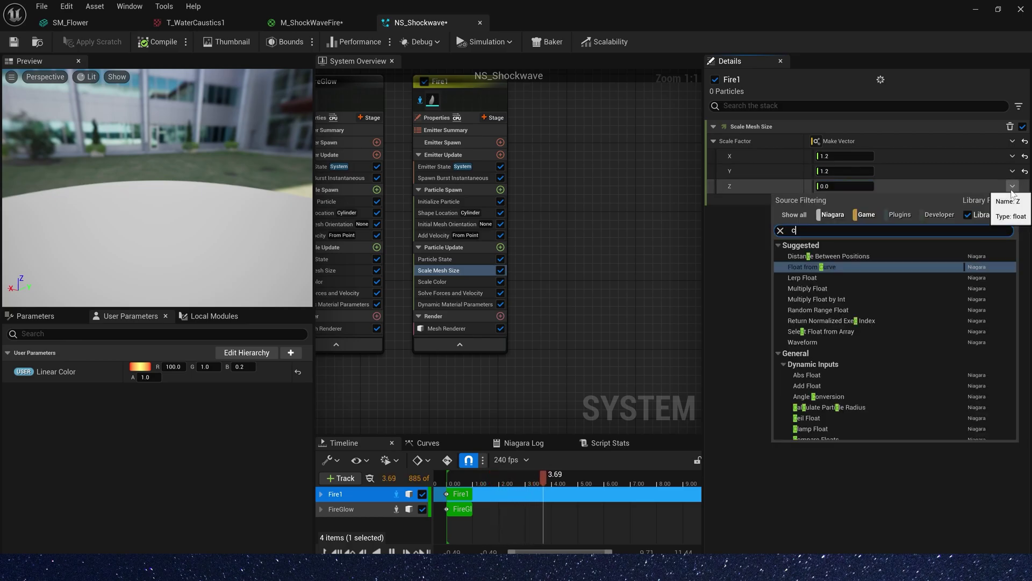
pyautogui.press('Return')
pyautogui.click(969, 219)
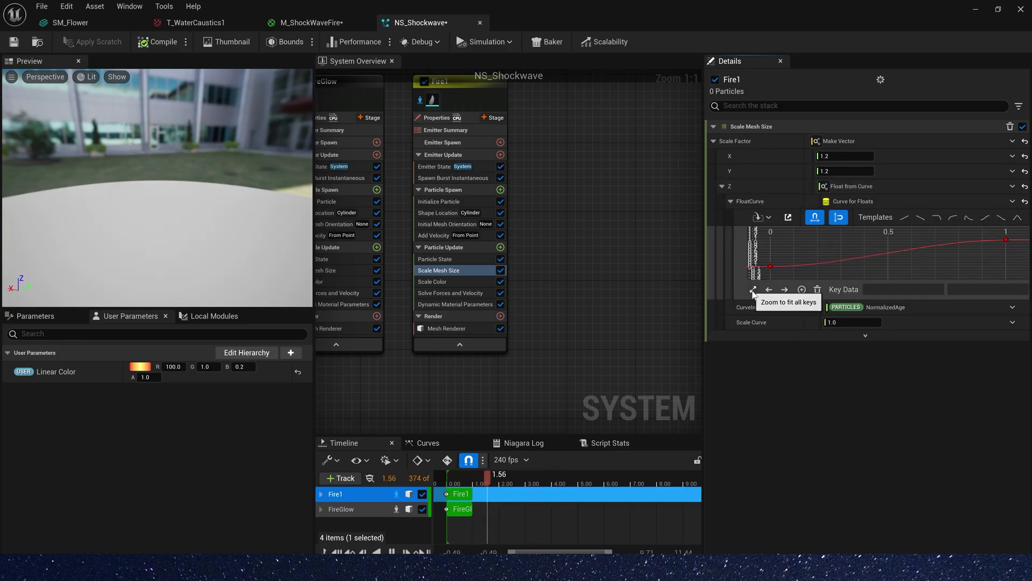
# Step: Add a key to the Z curve at time 0.2 with value 0.8, and set Scale Curve to 1.2
pyautogui.middleClick(841, 262)
pyautogui.press('BackSpace')
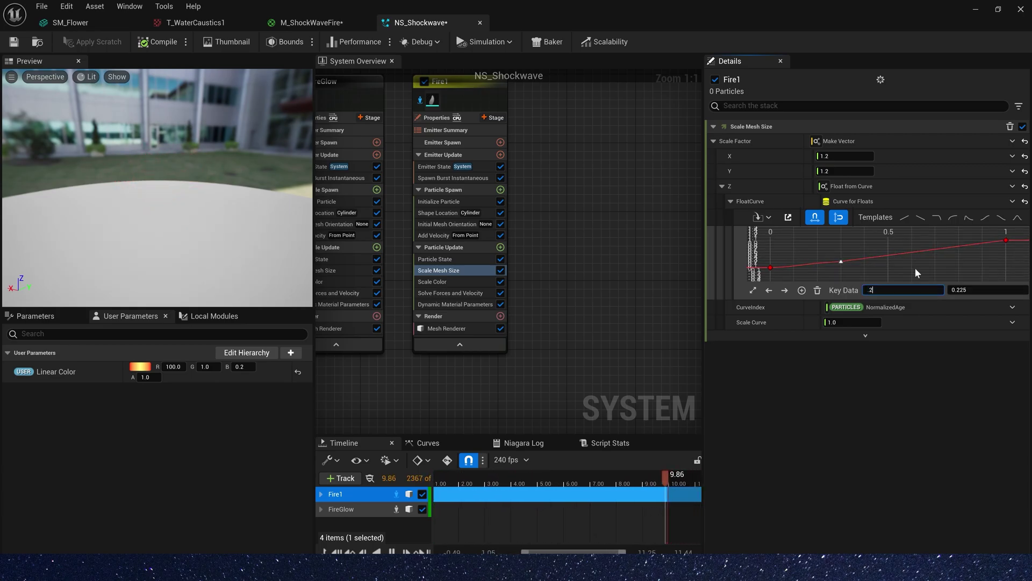
pyautogui.write('.2')
pyautogui.press('Tab')
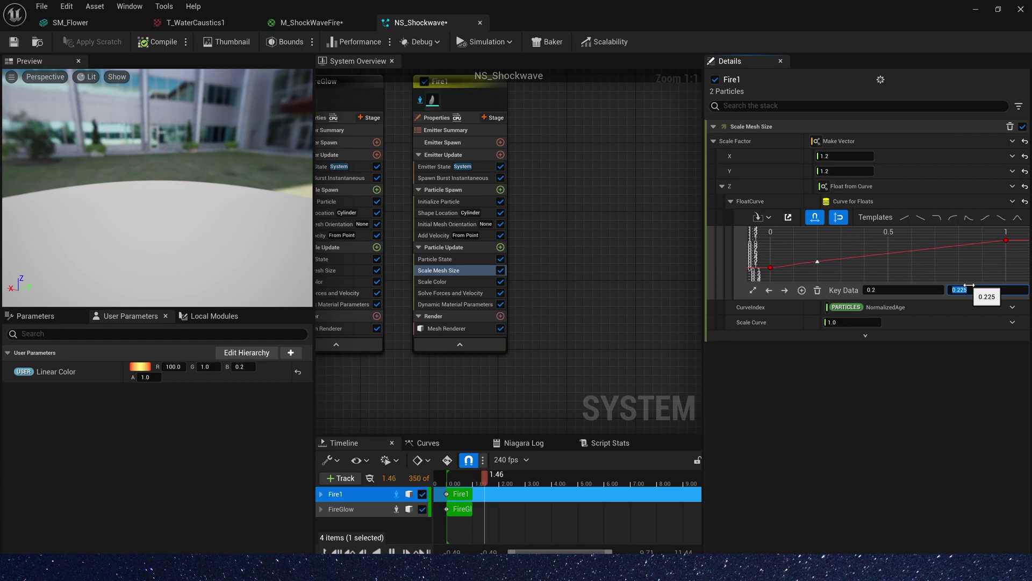
pyautogui.write('.8')
pyautogui.press('Return')
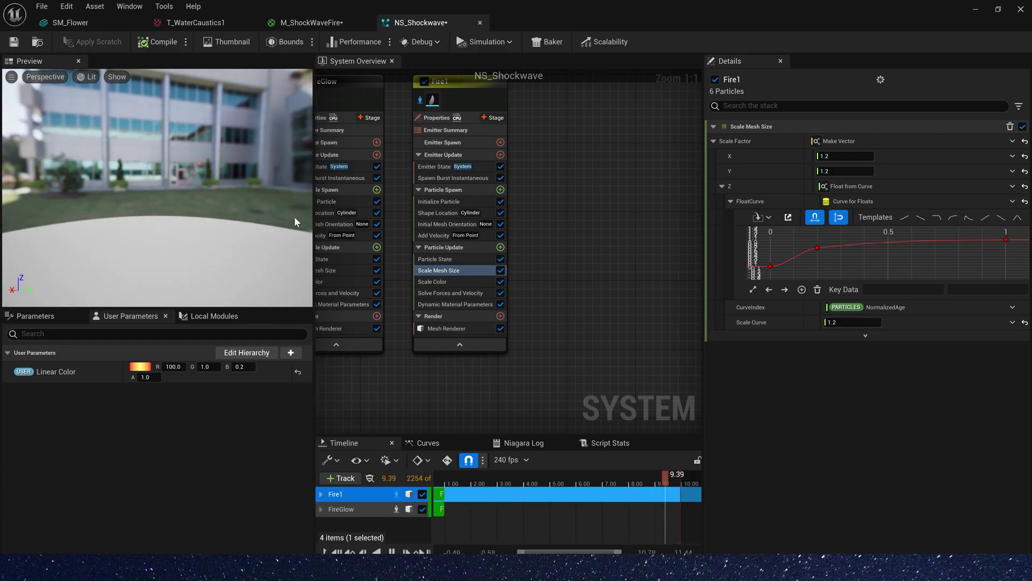
# Step: Set the Scale Curve for Scale RGB in Fire1's Scale Color module to 100
pyautogui.click(436, 282)
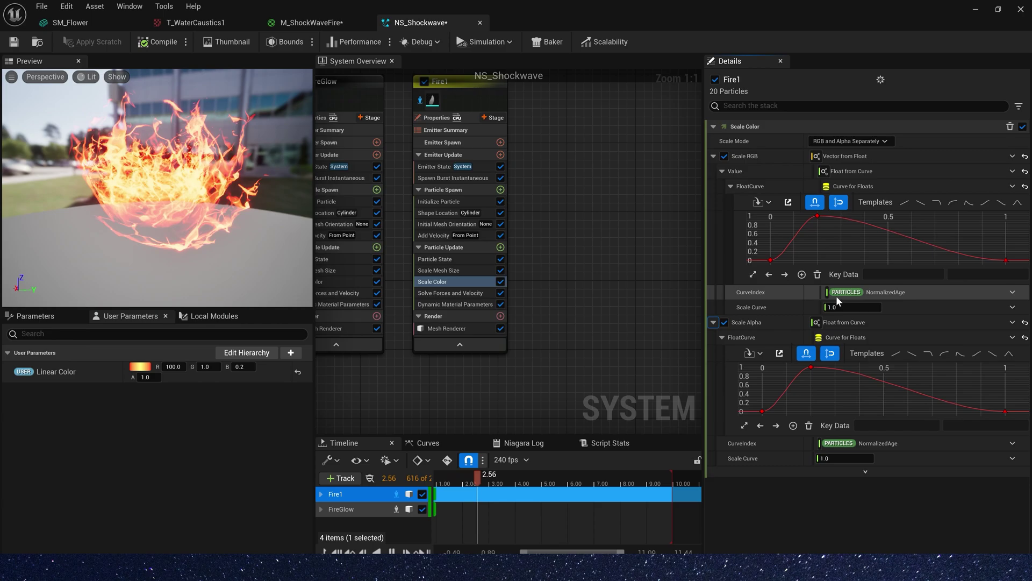
pyautogui.click(852, 307)
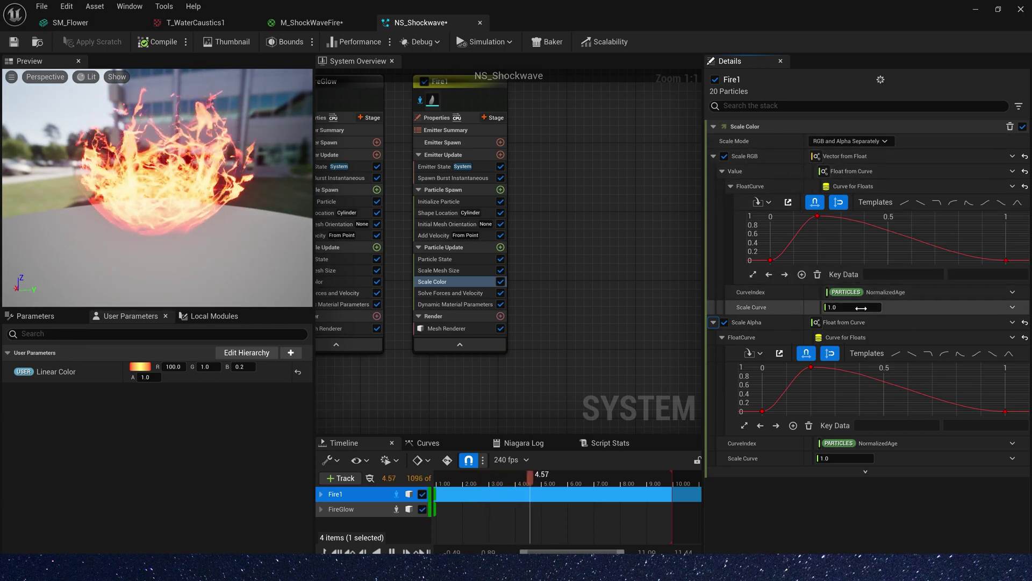
pyautogui.write('100')
pyautogui.press('Return')
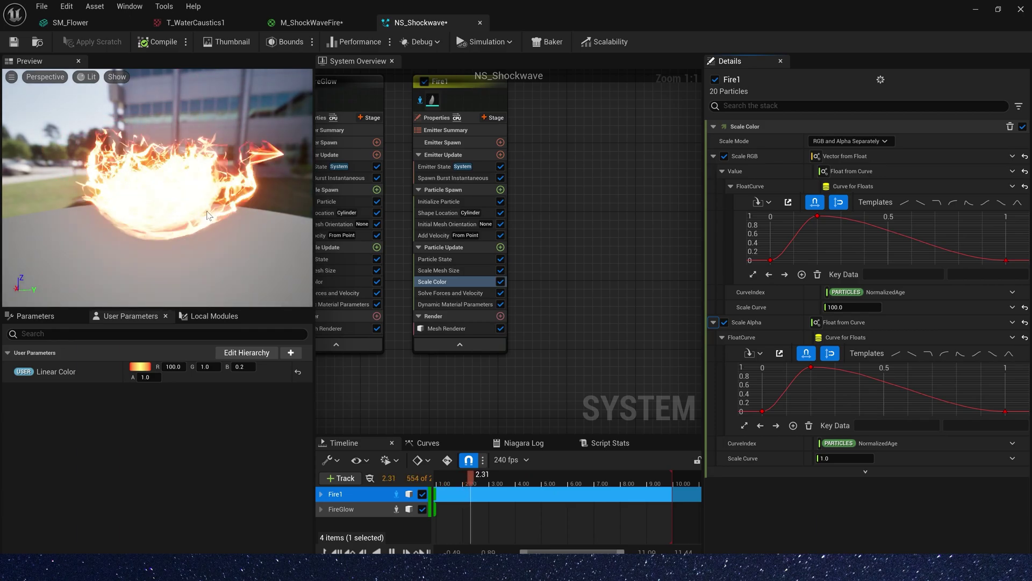
# Step: Set the Clamp value in Fire1's Dynamic Material Parameters to 3
pyautogui.click(457, 303)
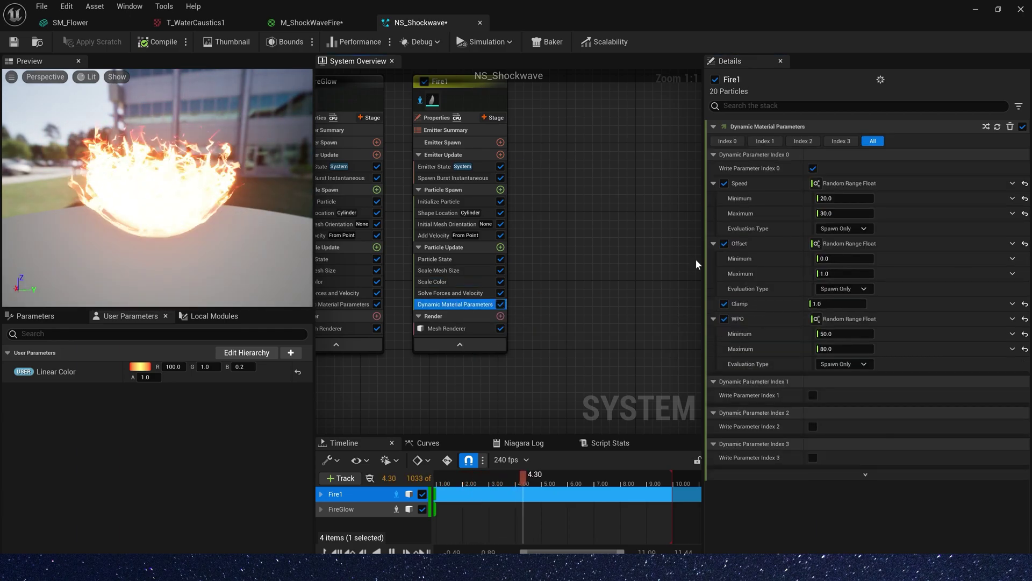
pyautogui.click(837, 304)
pyautogui.write('3')
pyautogui.press('Return')
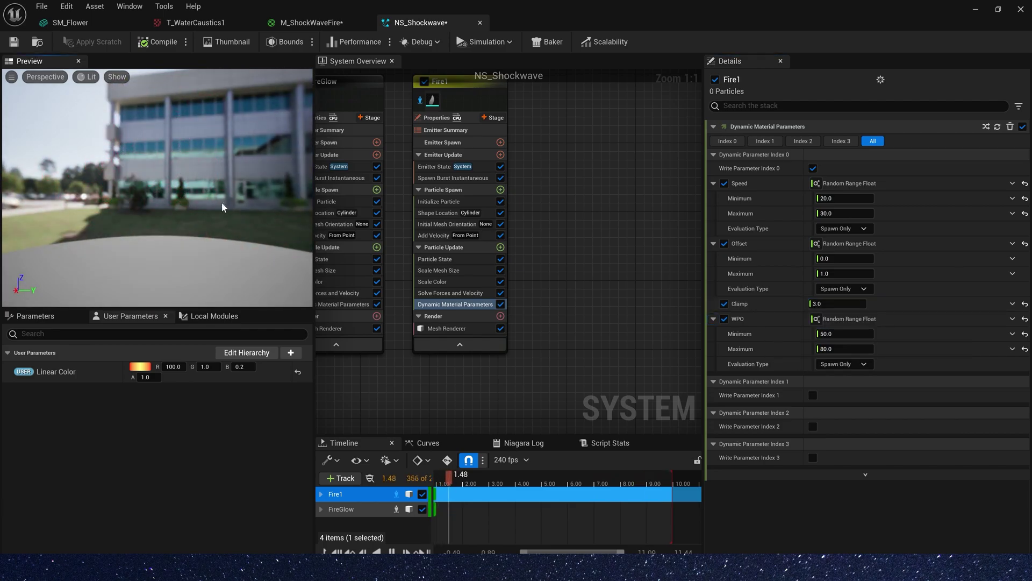
# Step: Preview the shockwave effect in the ShockwaveFire level, then return to the NS_Shockwave system
pyautogui.moveTo(604, 6); pyautogui.dragTo(432, 313)
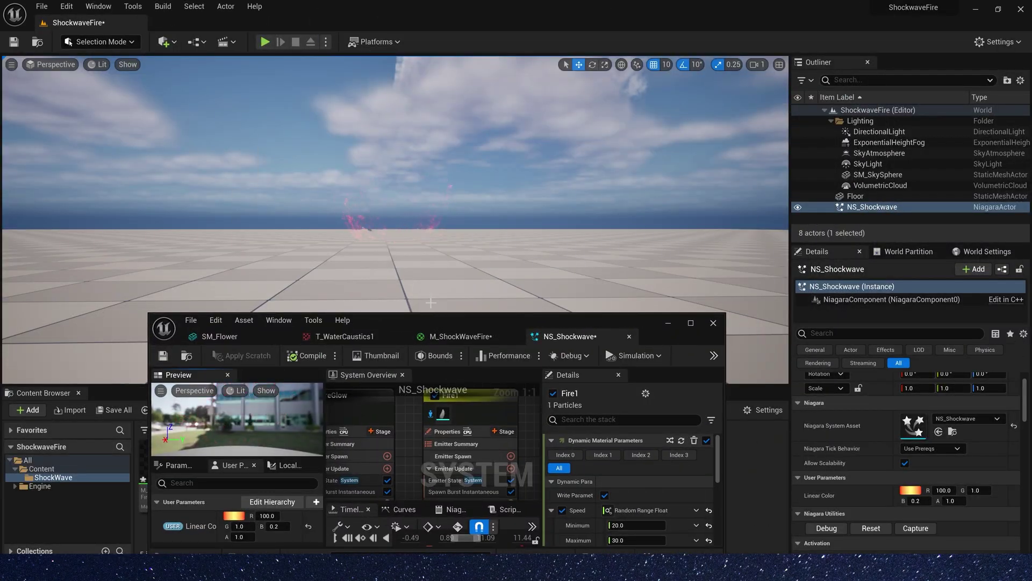
pyautogui.moveTo(438, 276); pyautogui.dragTo(453, 267, button='middle')
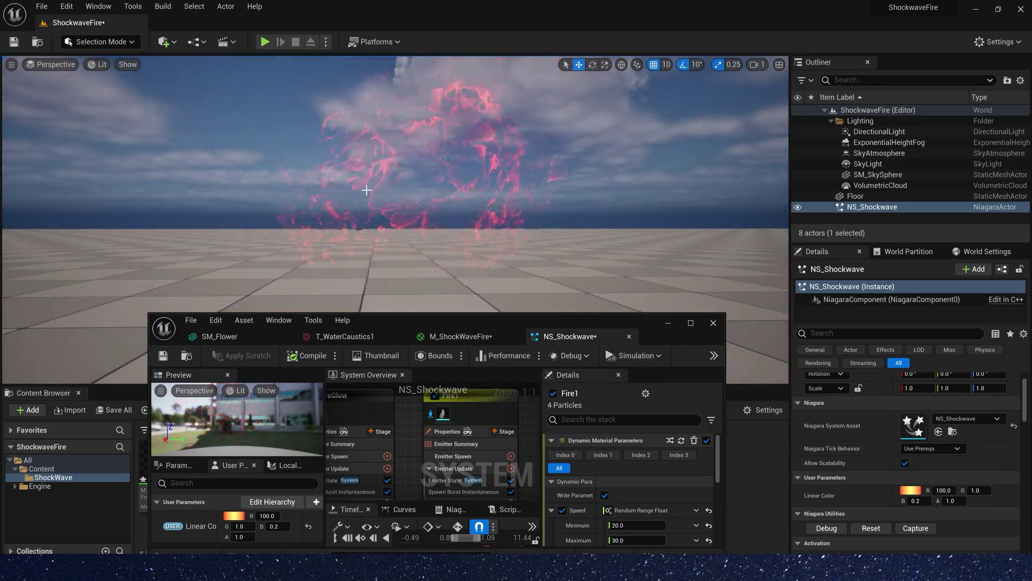
pyautogui.doubleClick(647, 324)
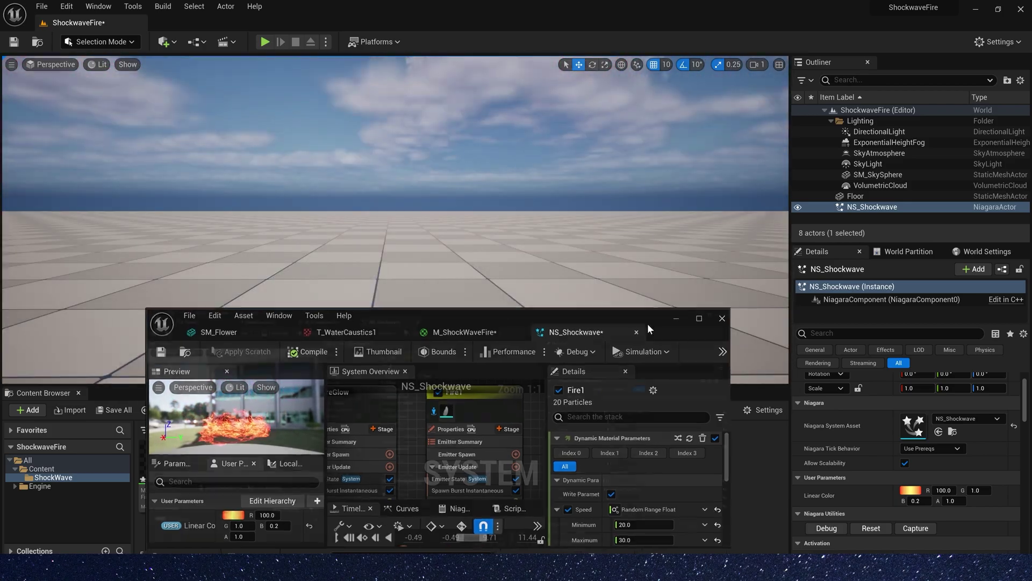
pyautogui.doubleClick(648, 324)
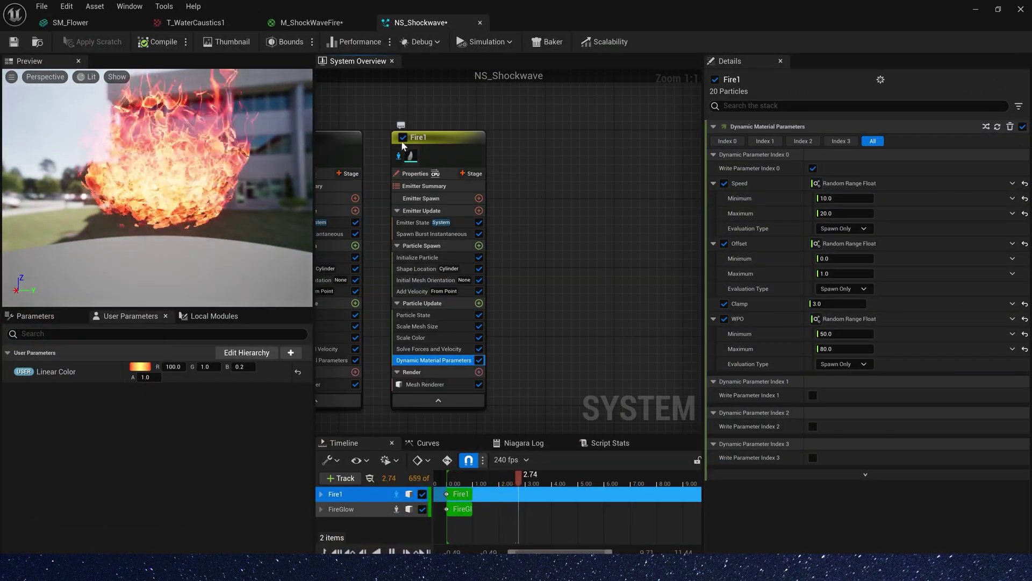
# Step: Duplicate the Fire1 emitter and set the copy's particle lifetime to a minimum of 0.75 and a maximum of 1.25
pyautogui.click(461, 149)
pyautogui.hotkey('ctrl', 'd')
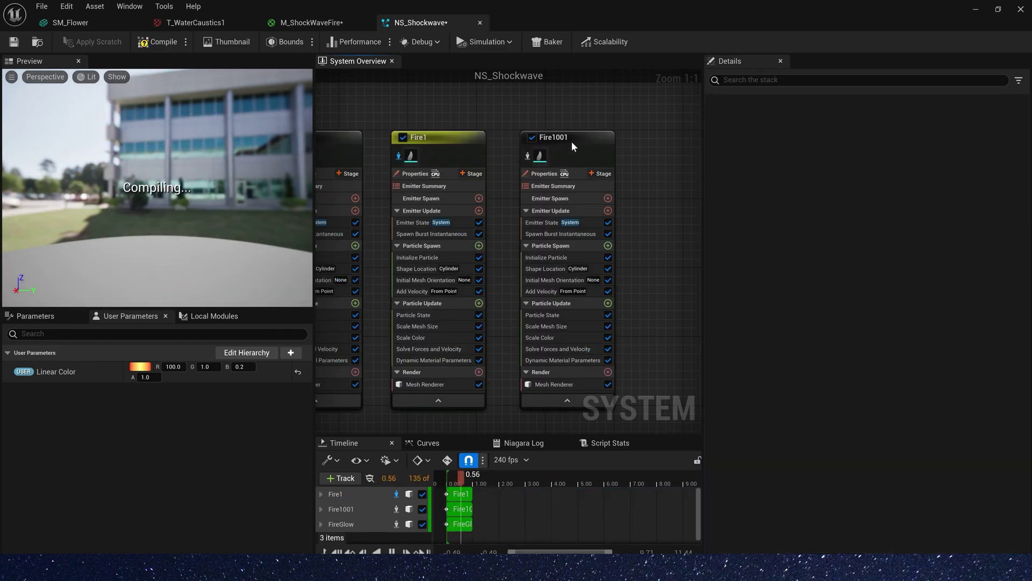
pyautogui.click(529, 258)
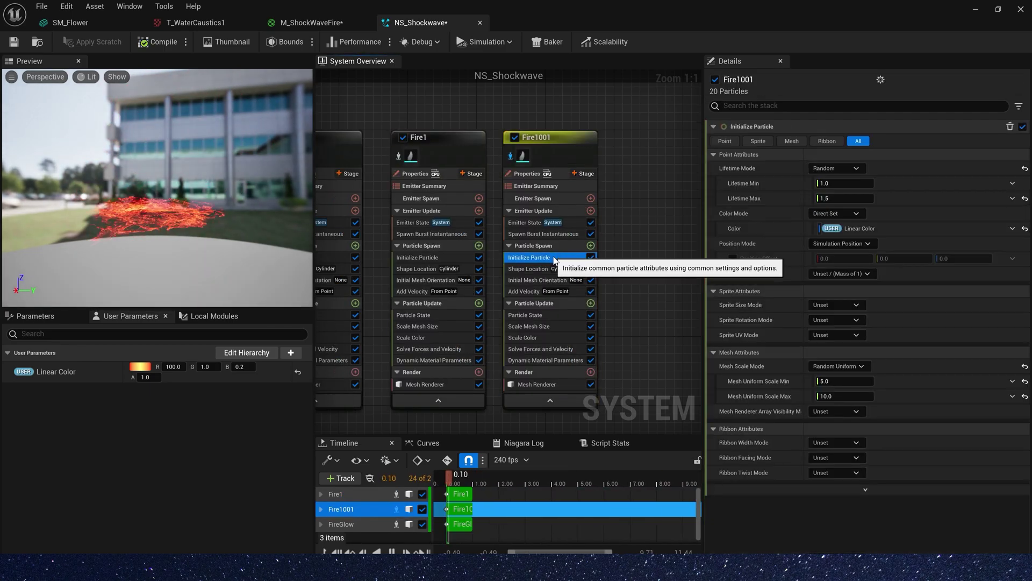
pyautogui.click(844, 184)
pyautogui.write('0.7')
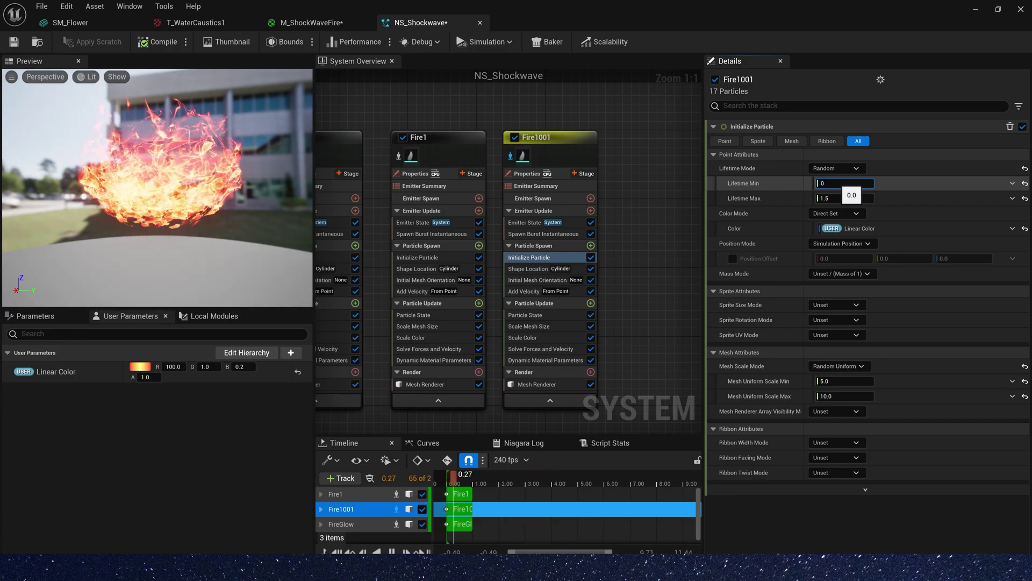
pyautogui.write('5')
pyautogui.press('Tab')
pyautogui.write('1.25')
pyautogui.press('Tab')
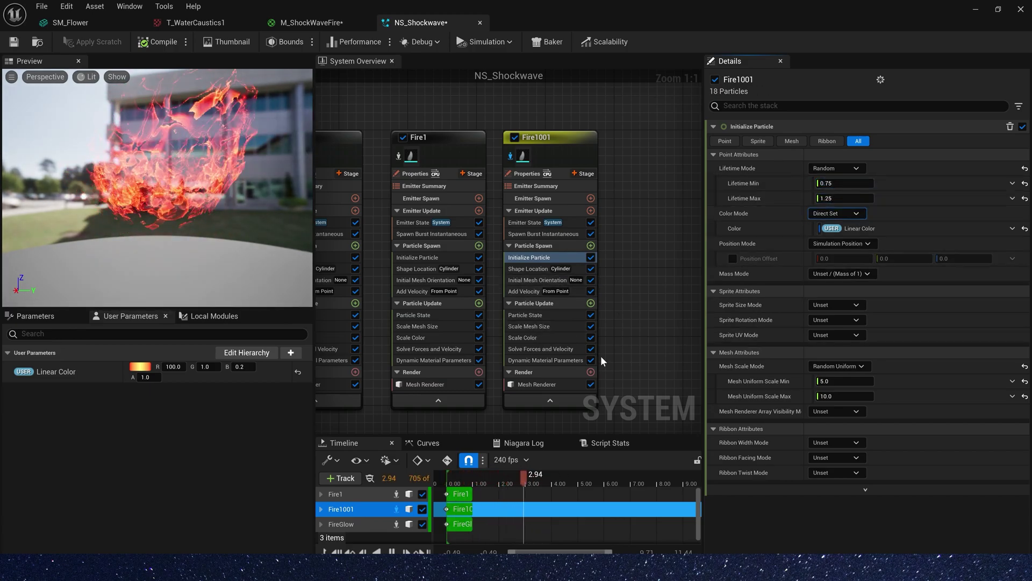
# Step: Set the duplicated emitter's Clamp material parameter to 1.0 and check the combined effect in the level
pyautogui.click(544, 360)
pyautogui.click(839, 303)
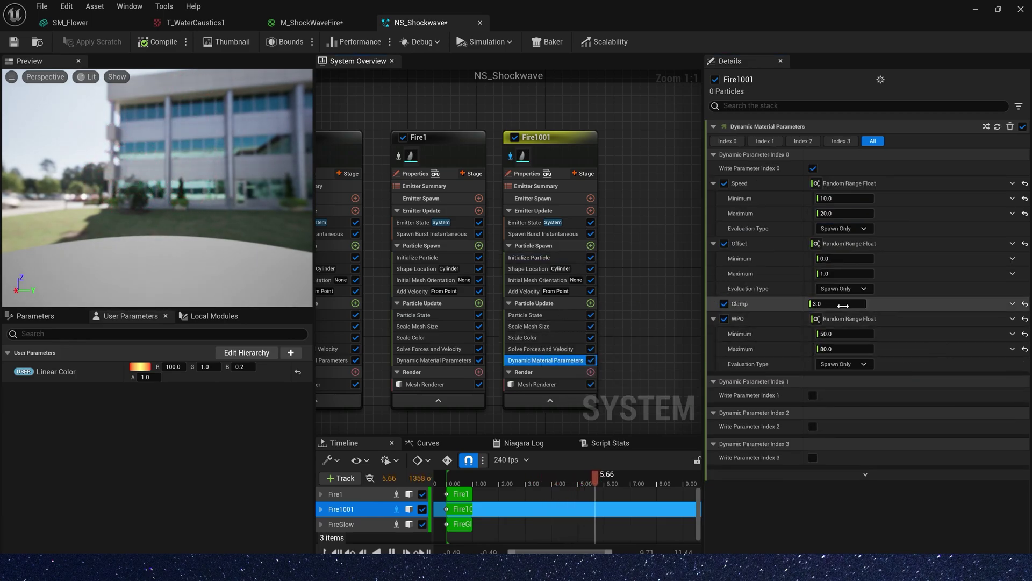
pyautogui.write('1')
pyautogui.press('Tab')
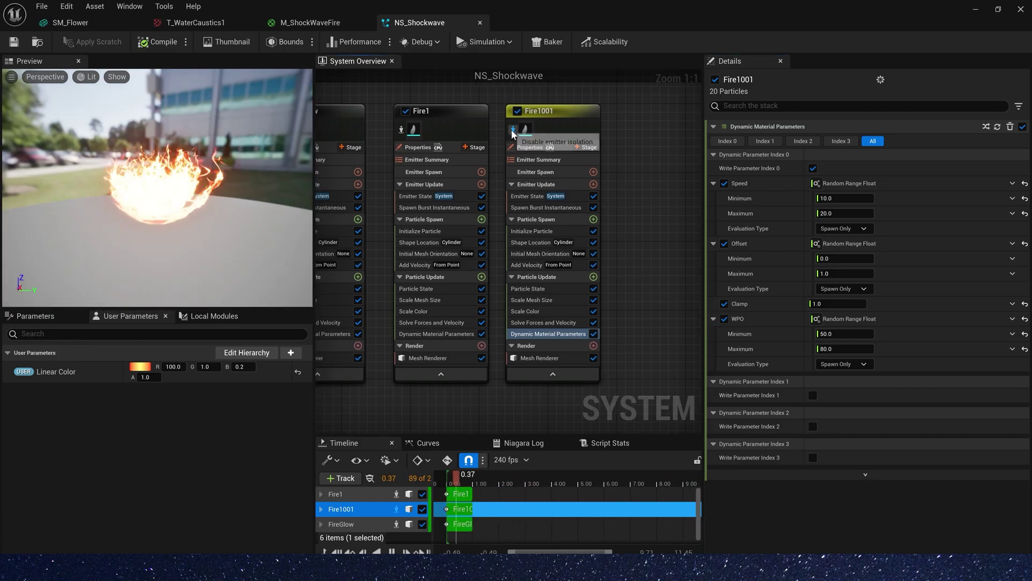
pyautogui.doubleClick(661, 30)
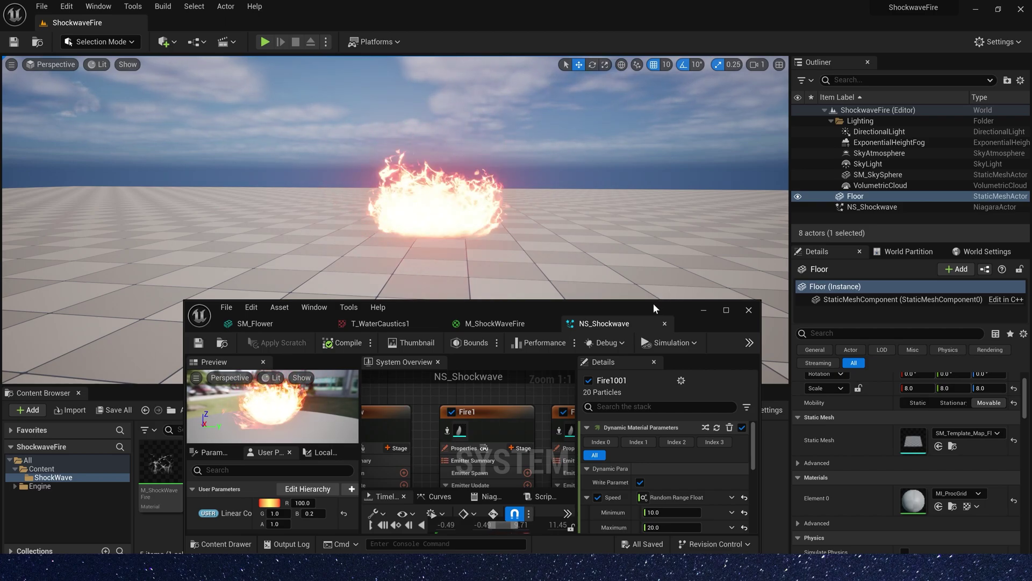
pyautogui.doubleClick(615, 306)
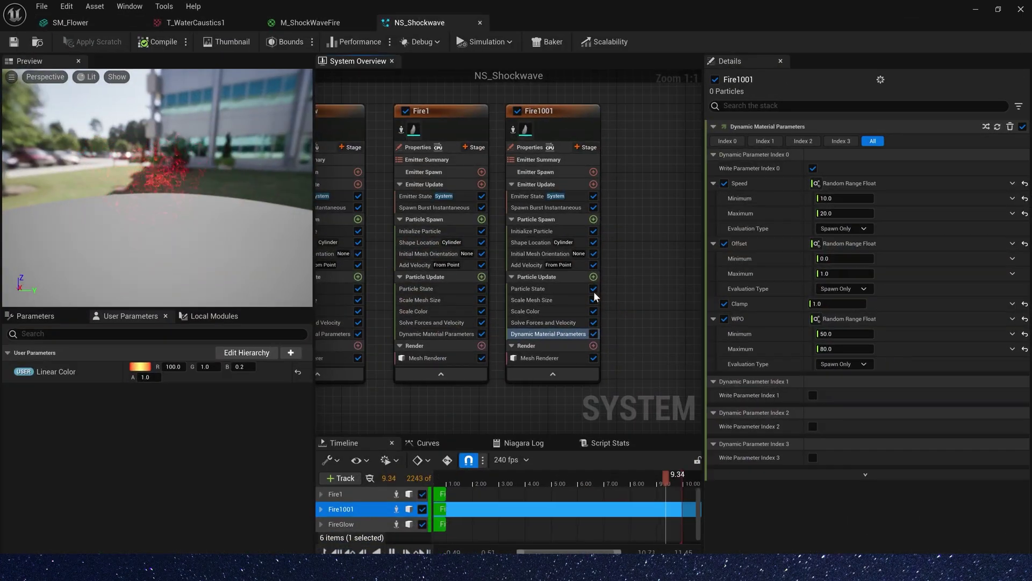
# Step: In M_ShockWaveFire, connect the Multiply of Time and Speed to the Time input of the Panner with Y speed 0.05
pyautogui.click(317, 24)
pyautogui.moveTo(526, 221); pyautogui.dragTo(299, 303, button='right')
pyautogui.moveTo(783, 271); pyautogui.dragTo(761, 302, button='right')
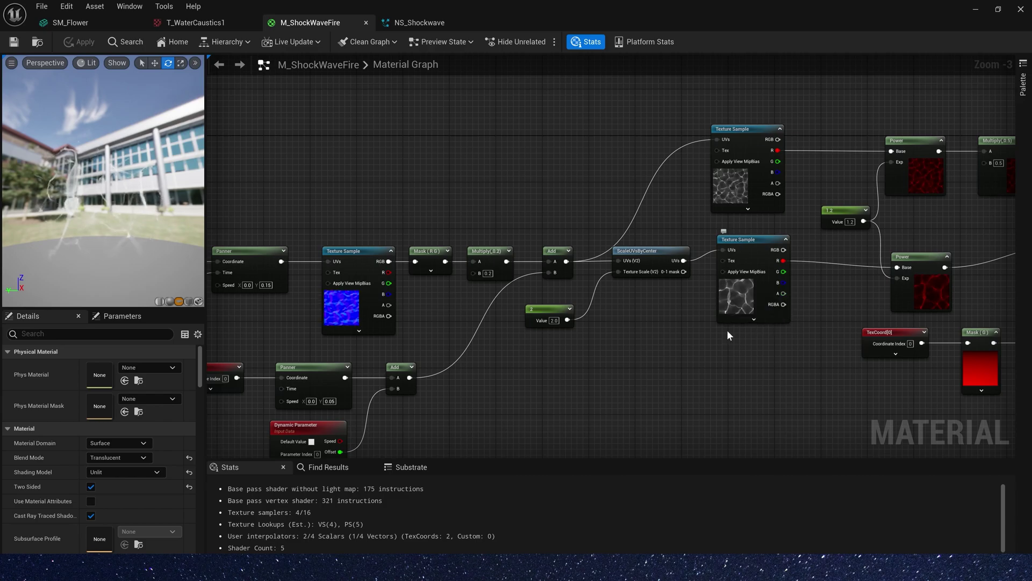
pyautogui.moveTo(623, 361); pyautogui.dragTo(832, 258, button='right')
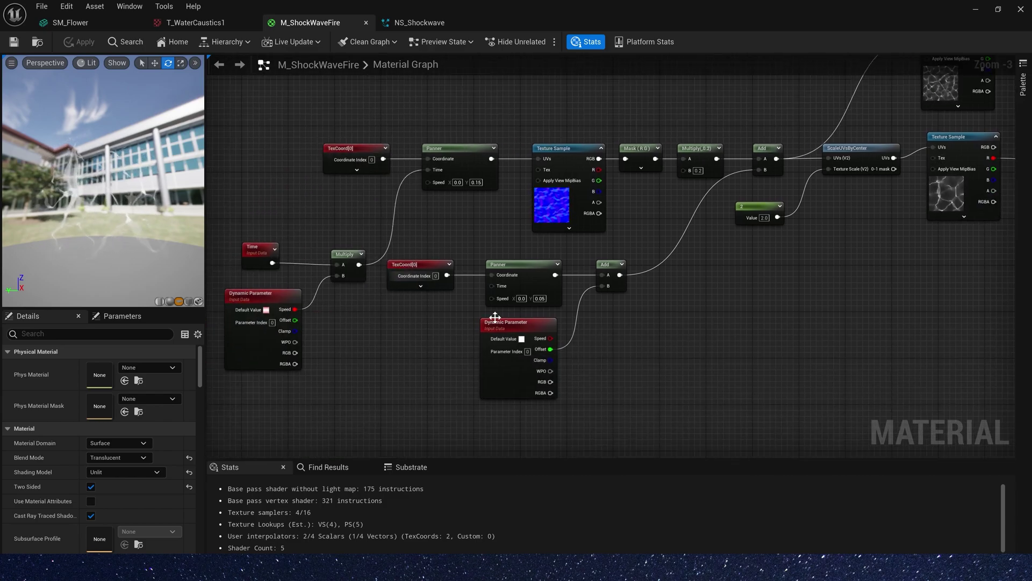
pyautogui.click(522, 286)
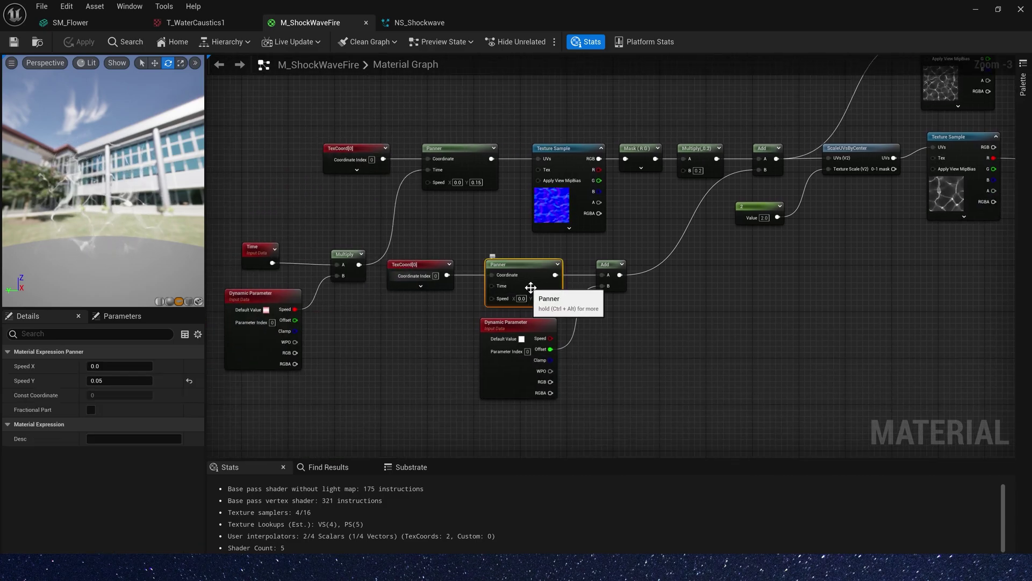
pyautogui.moveTo(438, 322); pyautogui.dragTo(464, 312, button='right')
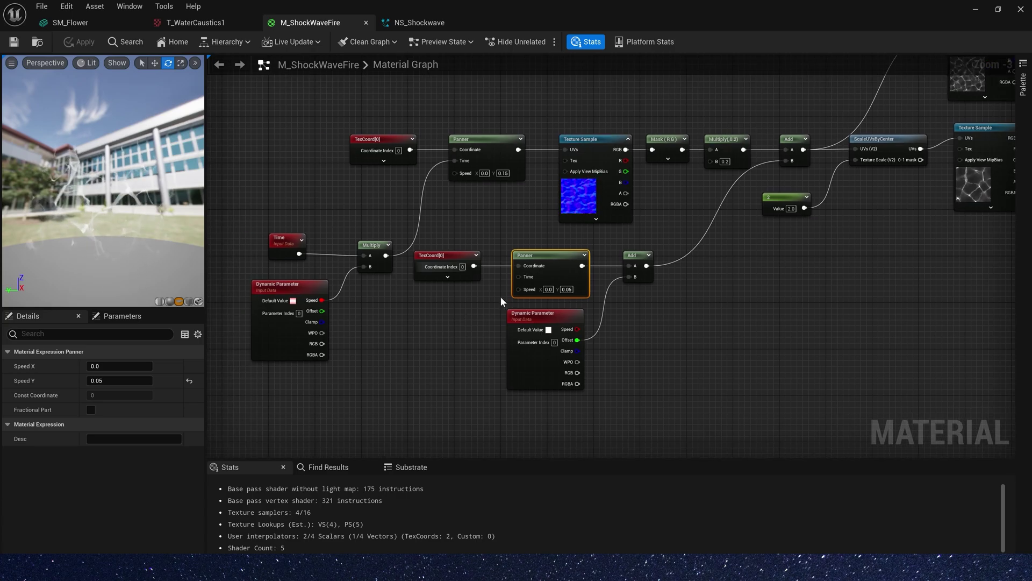
pyautogui.moveTo(384, 256); pyautogui.dragTo(518, 277)
# Step: Move the Multiply node farther from the lower TexCoord node to tidy the graph
pyautogui.moveTo(375, 219); pyautogui.dragTo(293, 301)
pyautogui.moveTo(293, 288); pyautogui.dragTo(239, 292)
pyautogui.moveTo(301, 253); pyautogui.dragTo(212, 288, button='right')
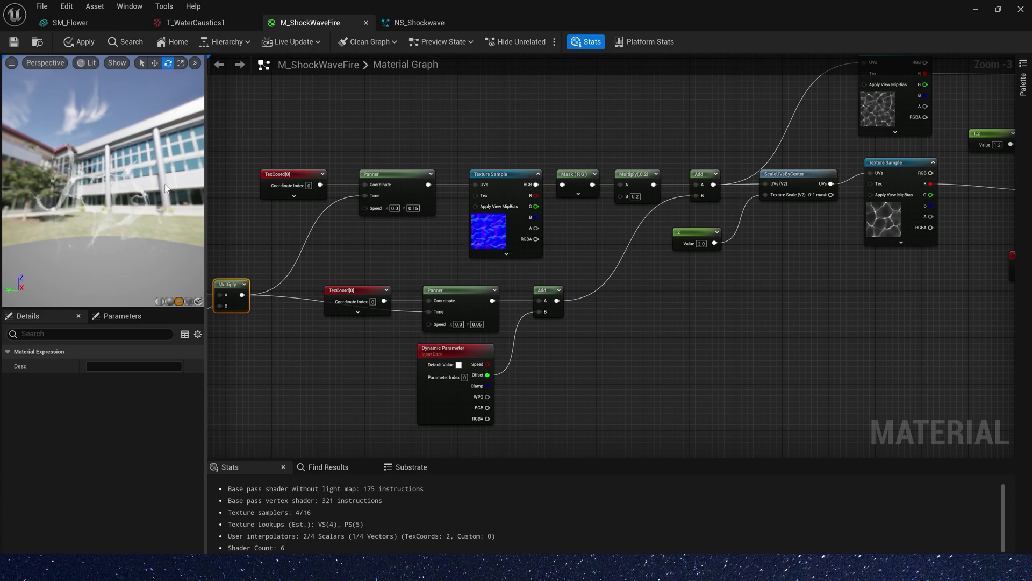
pyautogui.moveTo(365, 290); pyautogui.dragTo(358, 262)
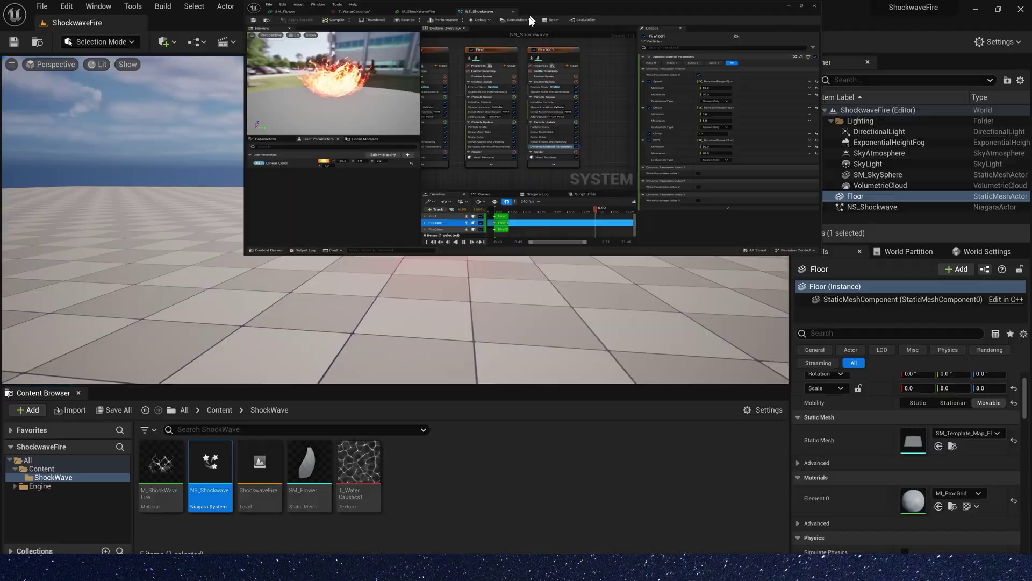
# Step: In the level, set the NS_Shockwave actor's Linear Color user parameter to R 1.0 and B 100.0
pyautogui.moveTo(529, 18); pyautogui.dragTo(420, 309)
pyautogui.keyDown('alt'); pyautogui.moveTo(544, 208); pyautogui.dragTo(603, 213); pyautogui.keyUp('alt')
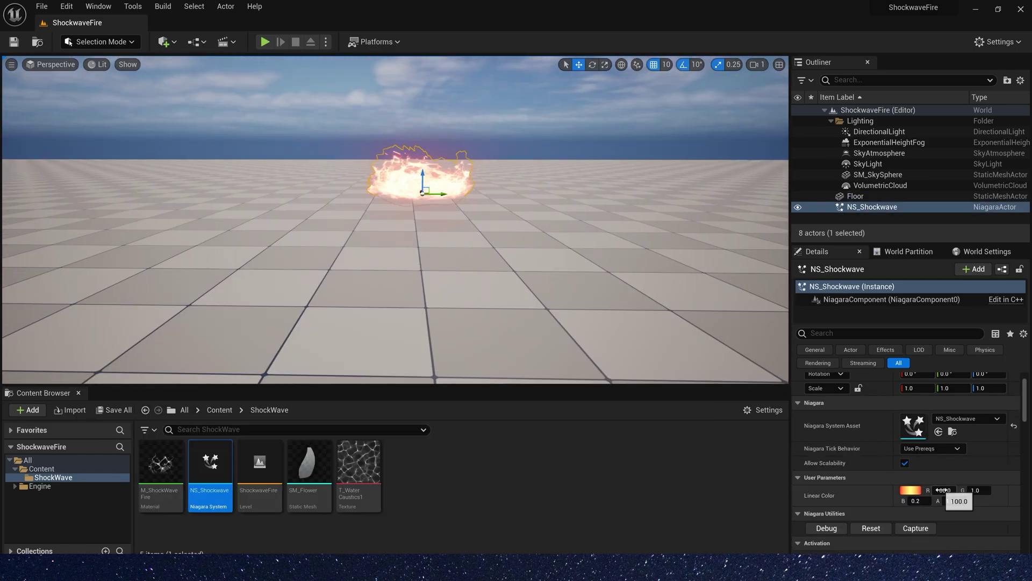
pyautogui.click(944, 490)
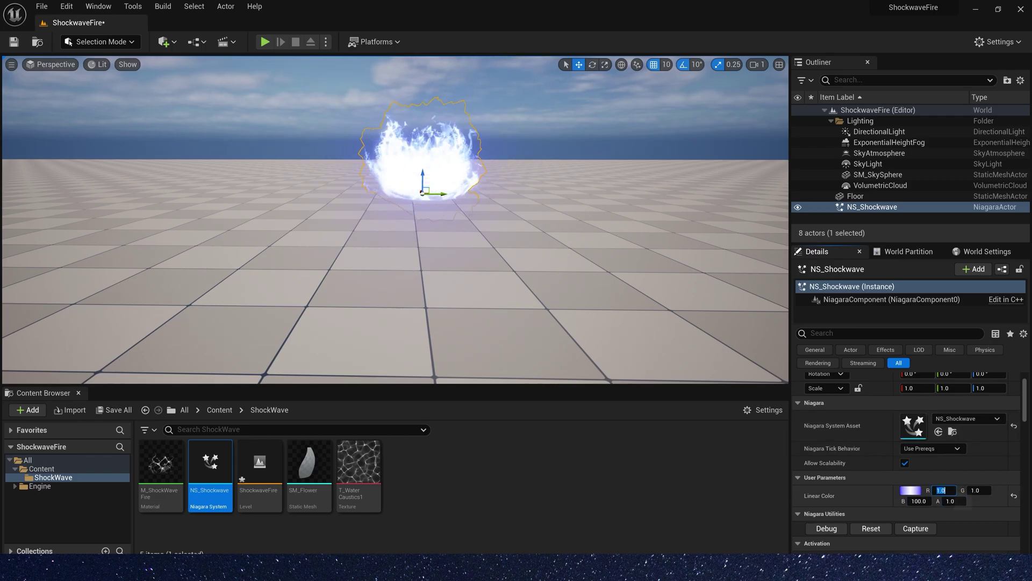
# Step: Examine the recoloured shockwave up close in the level without its selection outline
pyautogui.click(536, 207)
pyautogui.scroll(3, 536, 207)
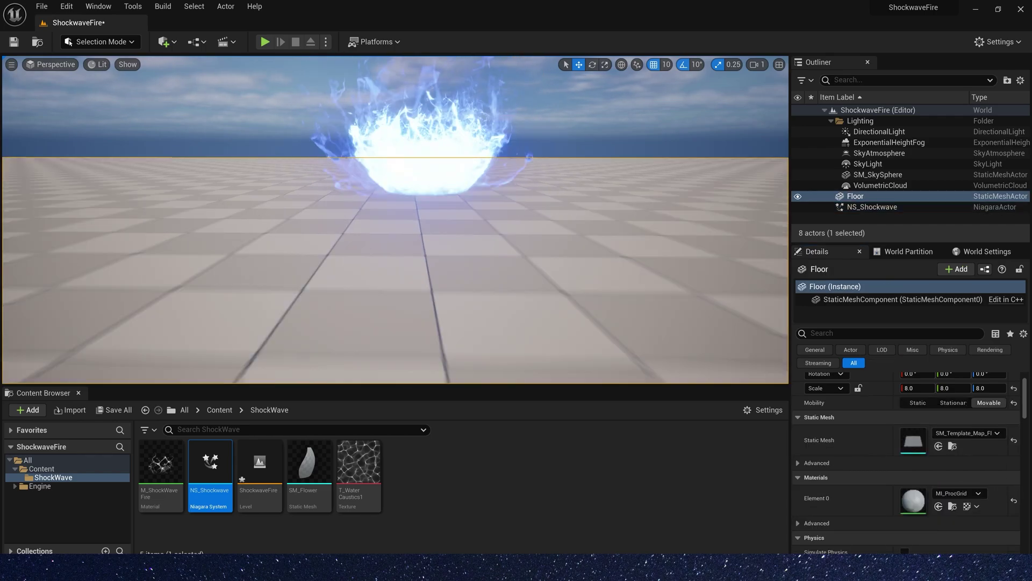
pyautogui.moveTo(536, 207); pyautogui.dragTo(535, 185, button='right')
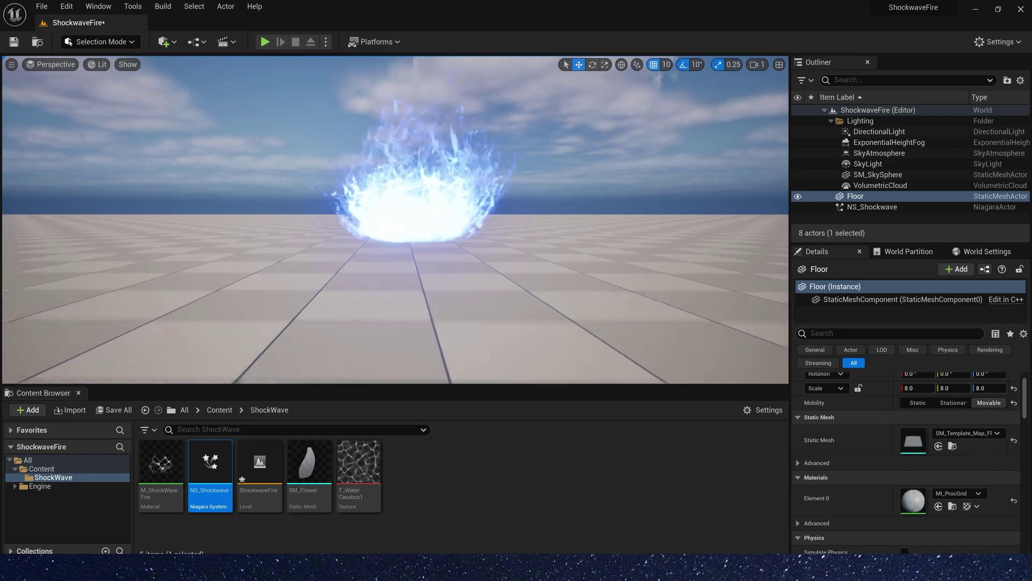